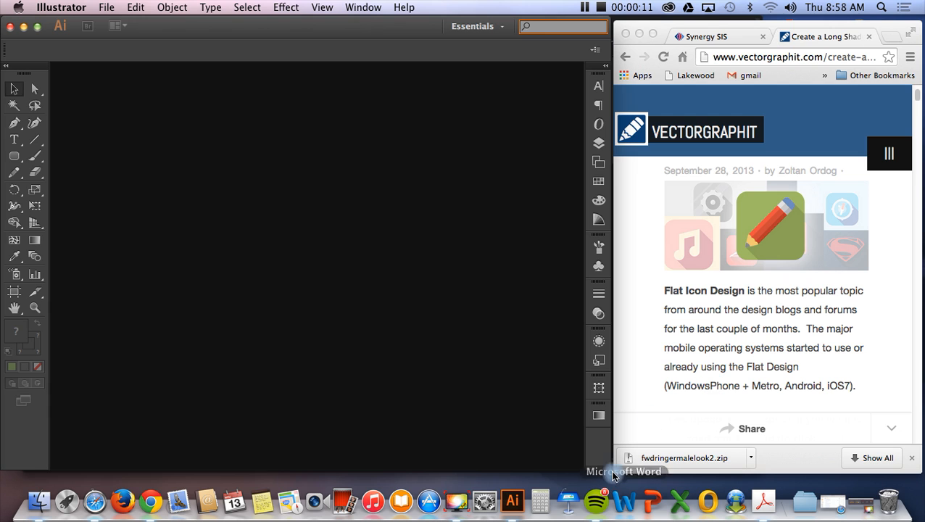
pyautogui.moveTo(605, 466)
pyautogui.mouseDown()
pyautogui.moveTo(448, 458)
pyautogui.moveTo(618, 472)
pyautogui.moveTo(562, 460)
pyautogui.moveTo(611, 467)
pyautogui.mouseUp()
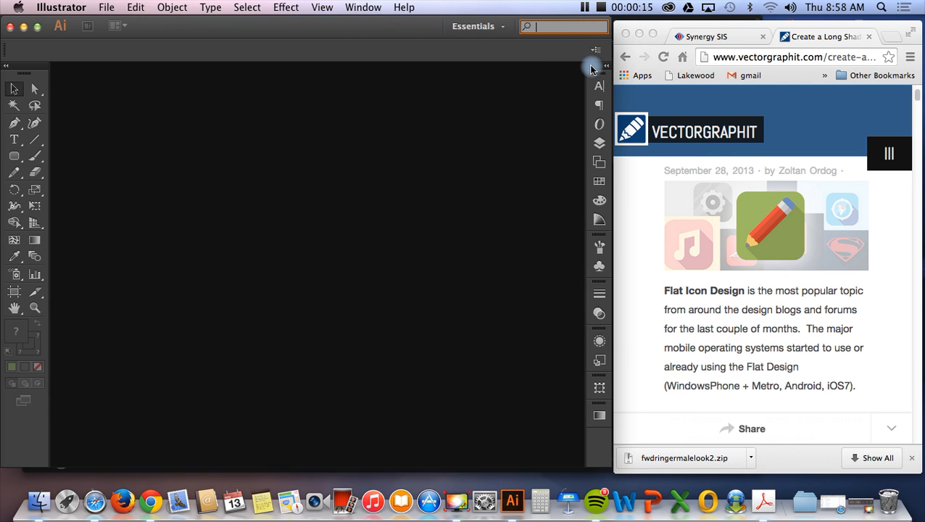
pyautogui.moveTo(591, 62); pyautogui.dragTo(703, 70)
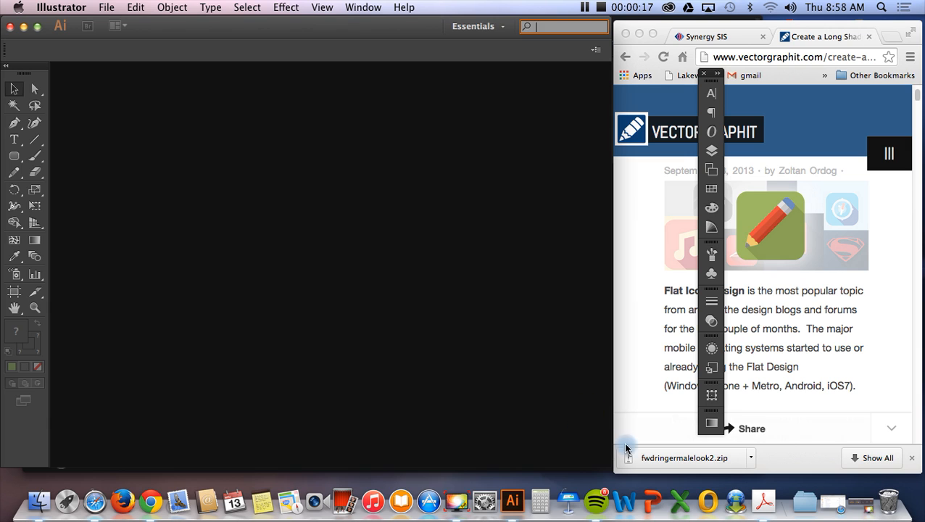
pyautogui.click(323, 6)
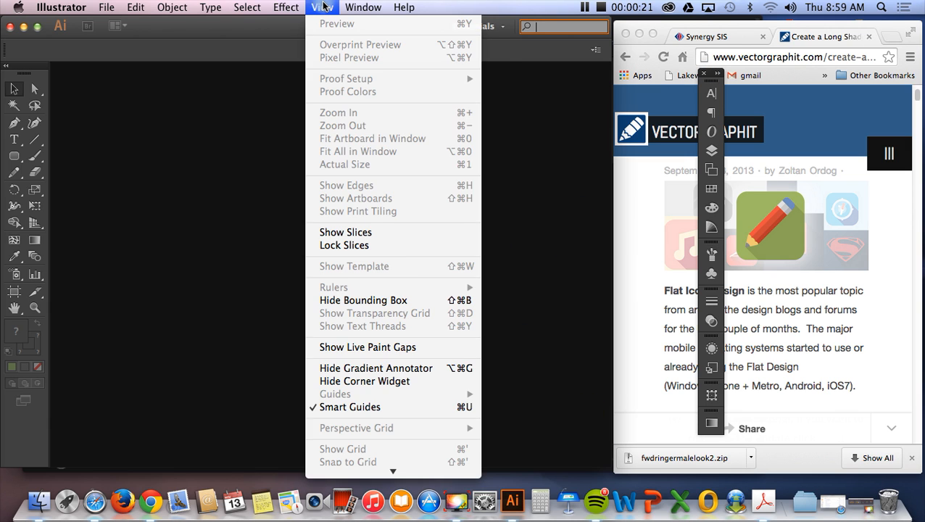
pyautogui.moveTo(362, 5)
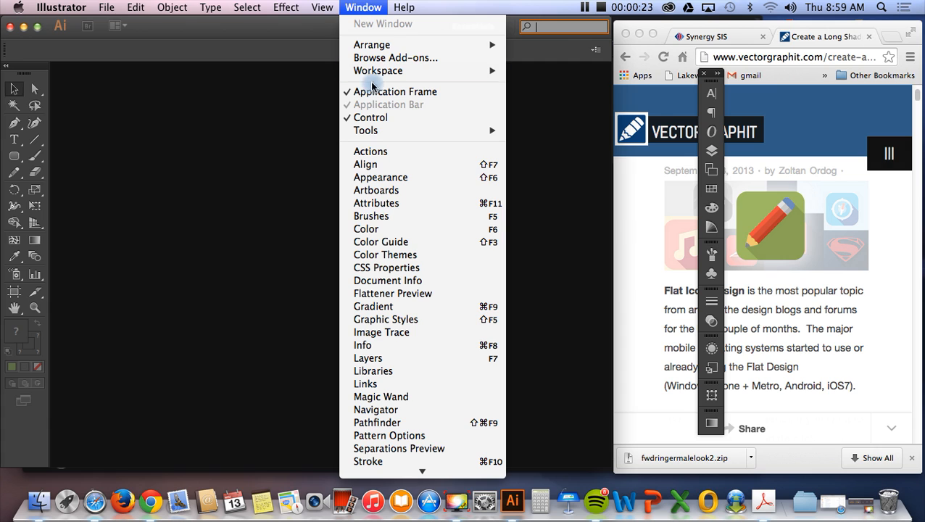
pyautogui.moveTo(379, 70)
pyautogui.click(527, 83)
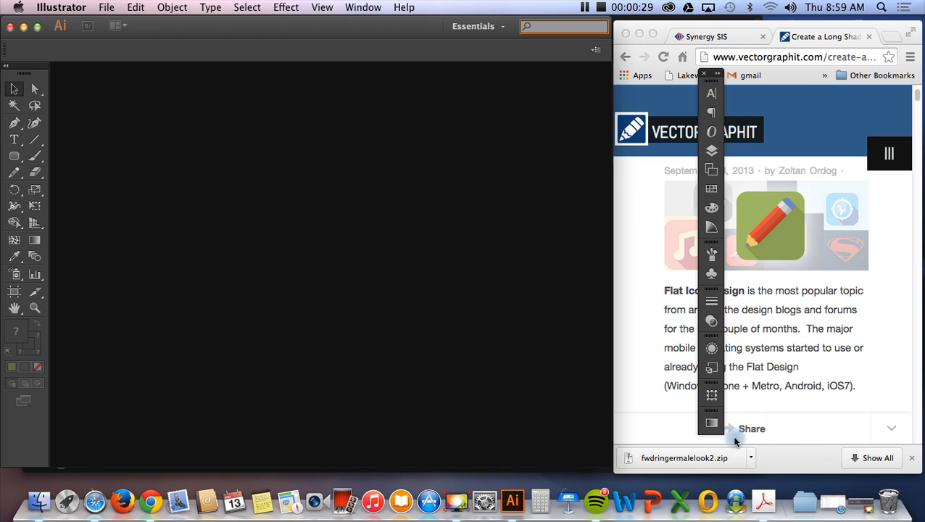
pyautogui.moveTo(710, 74); pyautogui.dragTo(608, 87)
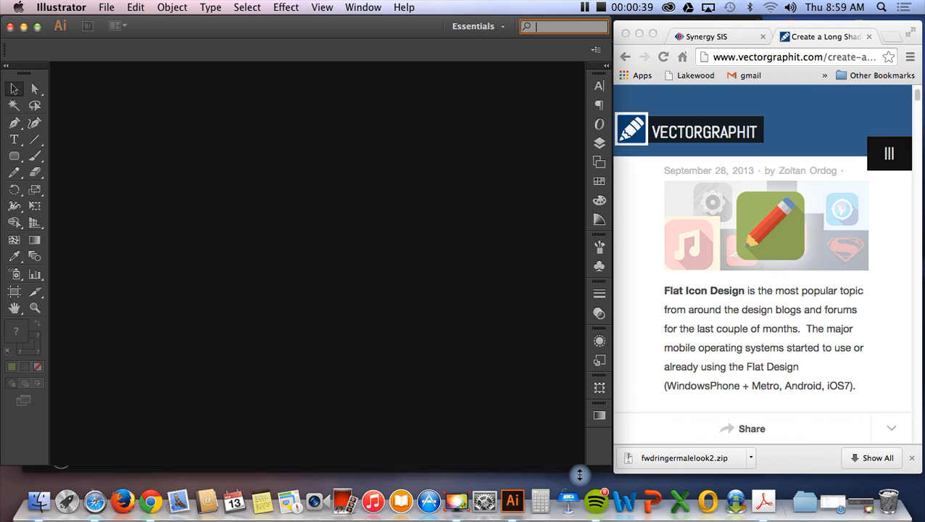
# Narrow the Illustrator window slightly so it sits beside the browser's tutorial page.
pyautogui.moveTo(614, 379); pyautogui.dragTo(593, 382)
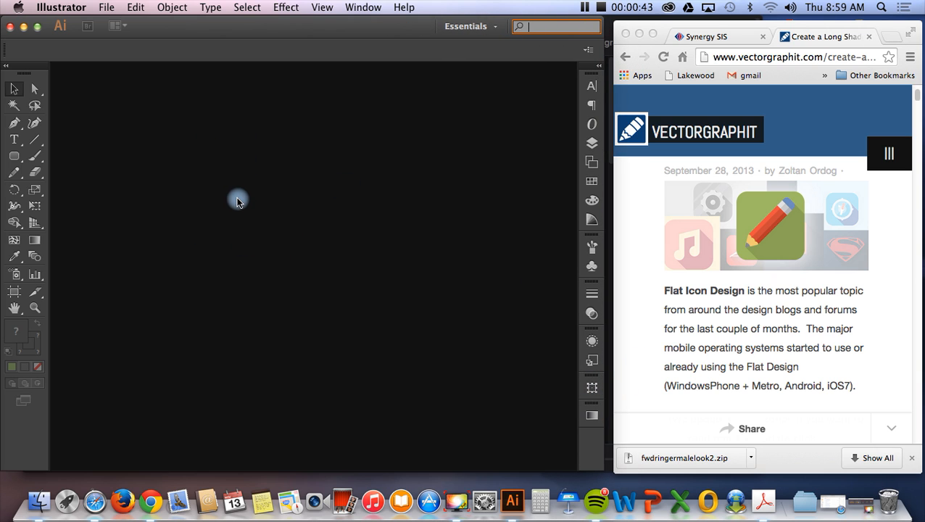
pyautogui.scroll(-5, 774, 247)
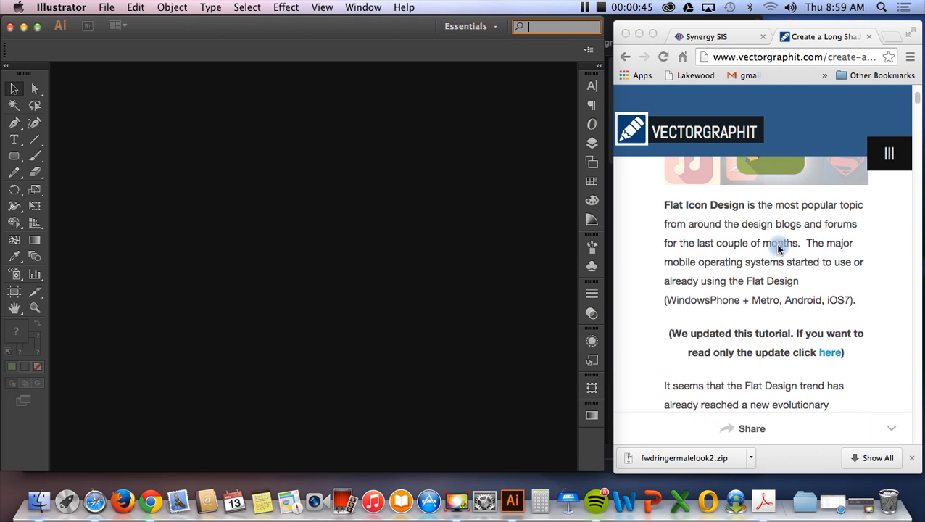
# Start a new document and set its units to Pixels.
pyautogui.click(111, 7)
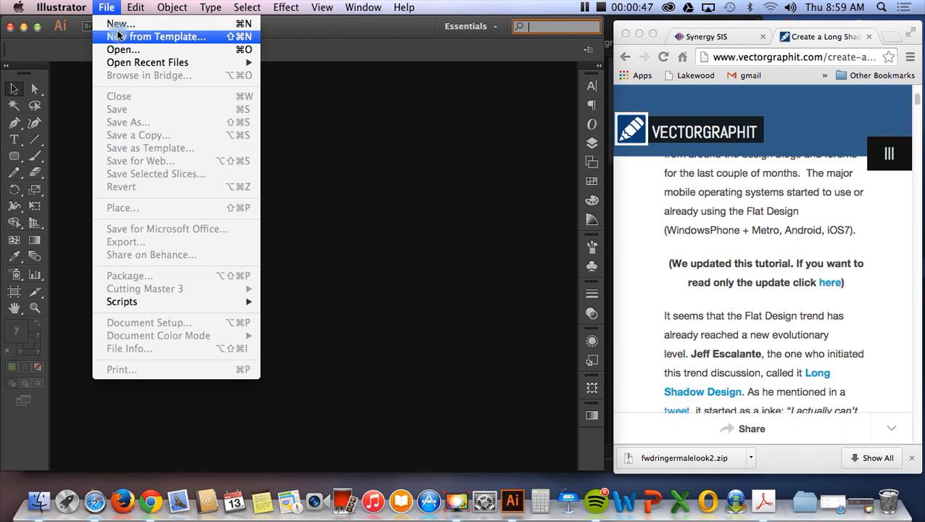
pyautogui.click(121, 24)
pyautogui.scroll(-10, 659, 254)
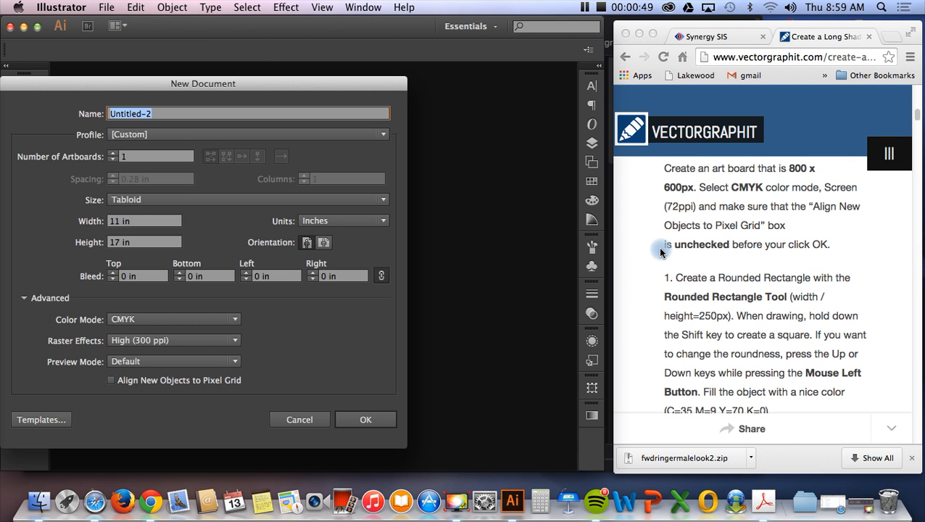
pyautogui.click(120, 221)
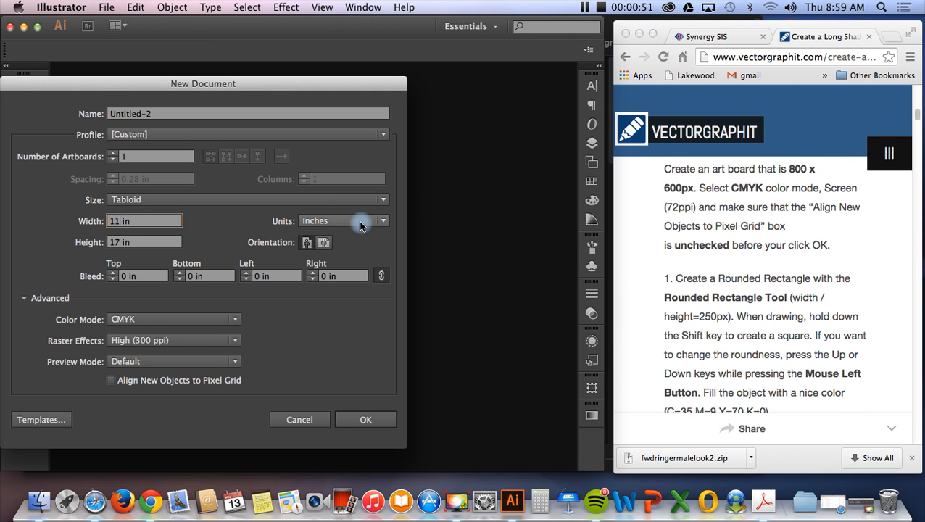
pyautogui.click(358, 220)
pyautogui.click(353, 313)
# Set the new document's width to 800 px and its height to 600 px.
pyautogui.click(118, 221)
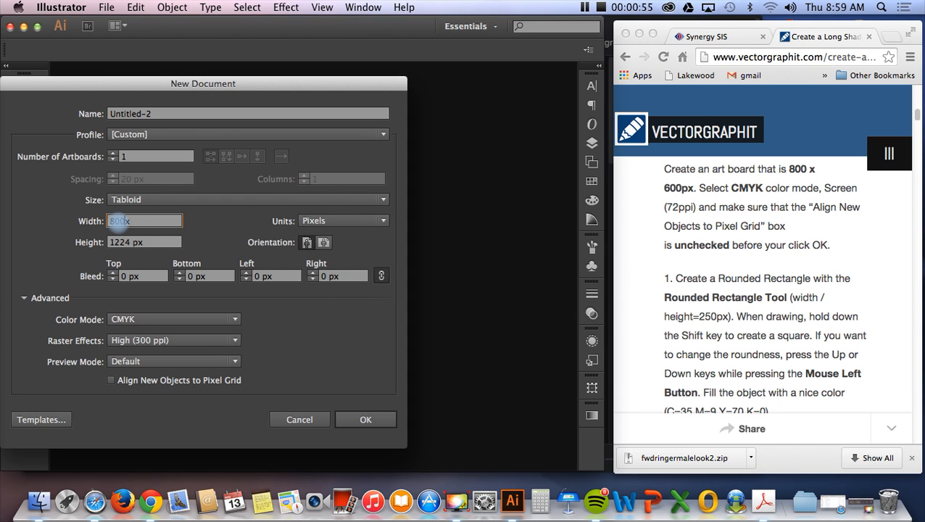
pyautogui.press('Tab')
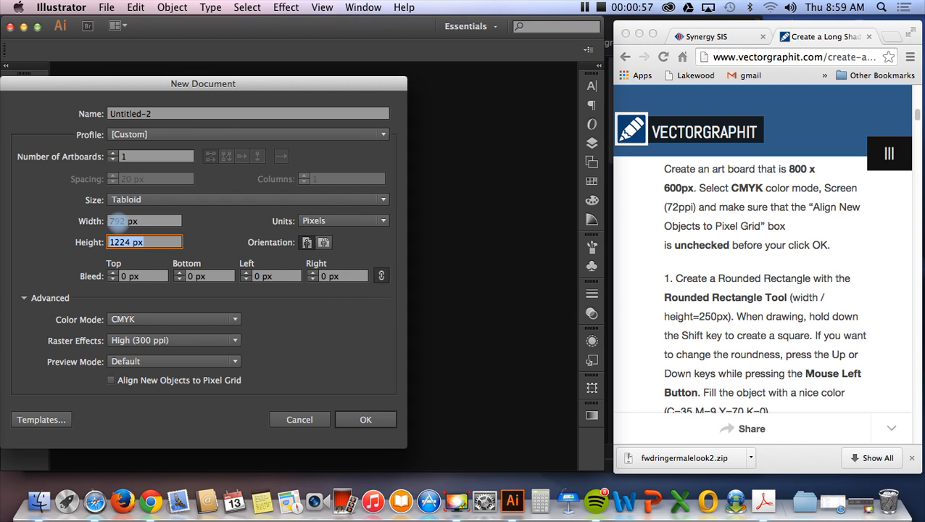
pyautogui.write('600')
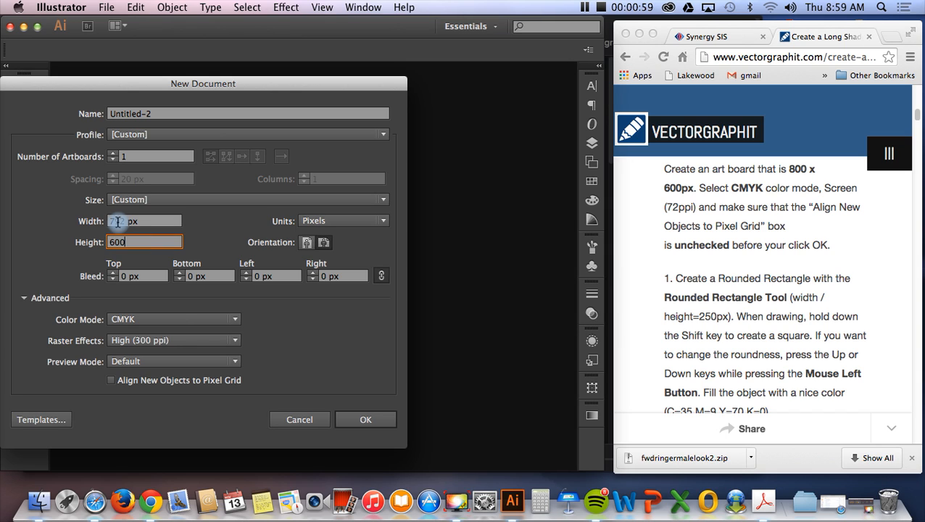
pyautogui.doubleClick(117, 221)
pyautogui.write('80')
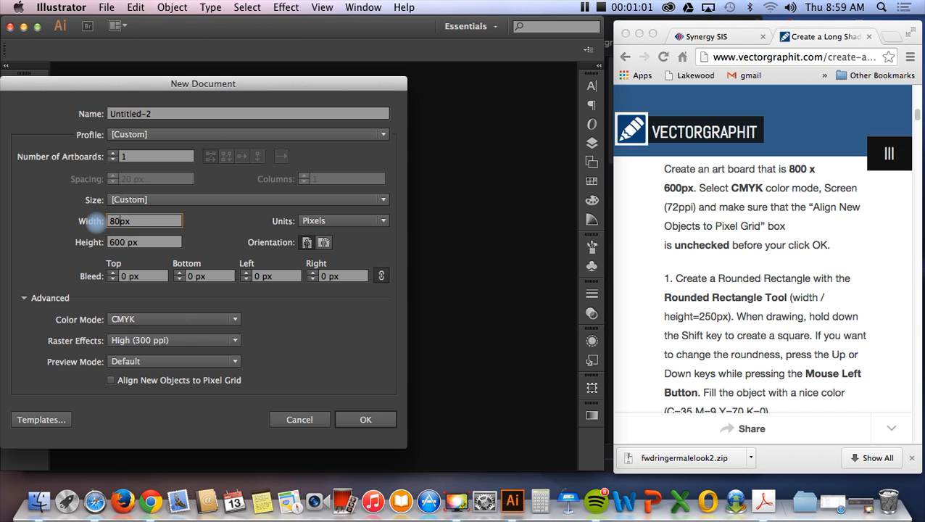
pyautogui.write('0')
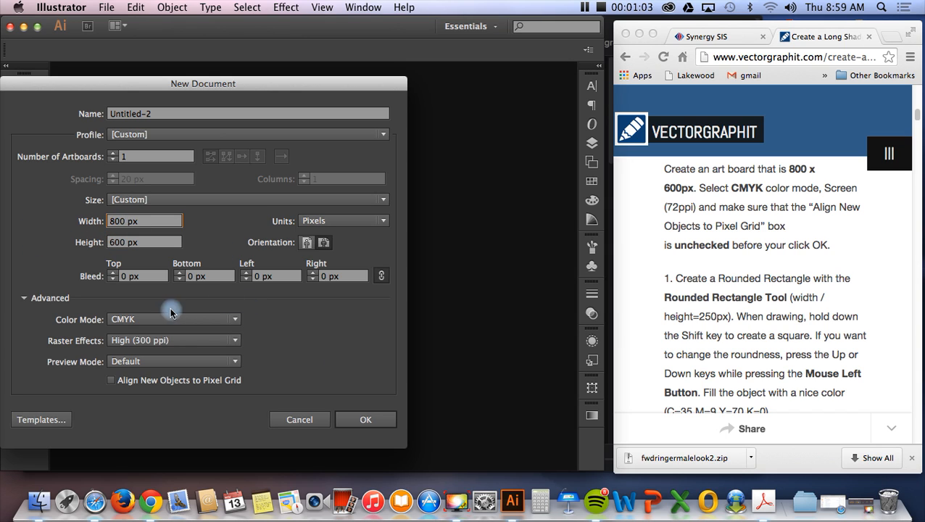
# Set the new document's raster effects to Screen (72 ppi), leaving Align New Objects to Pixel Grid unchecked.
pyautogui.click(24, 298)
pyautogui.click(24, 297)
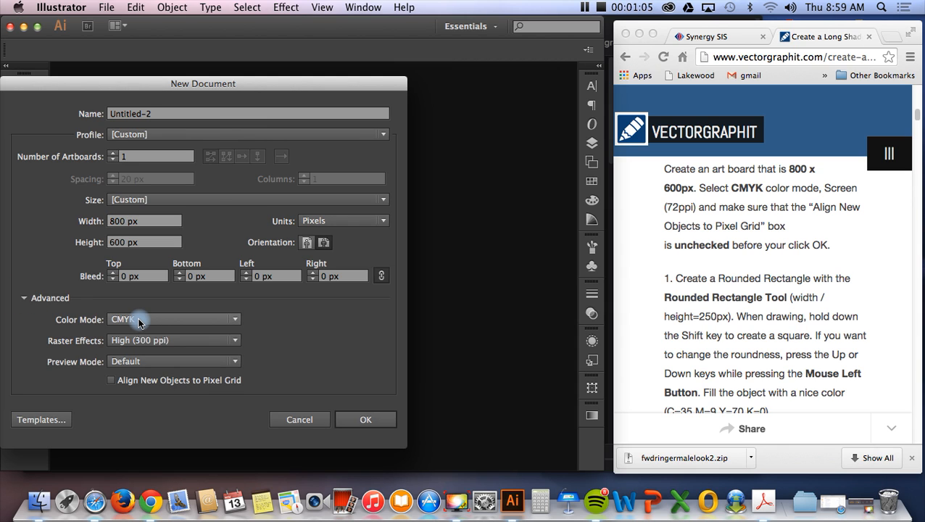
pyautogui.click(148, 340)
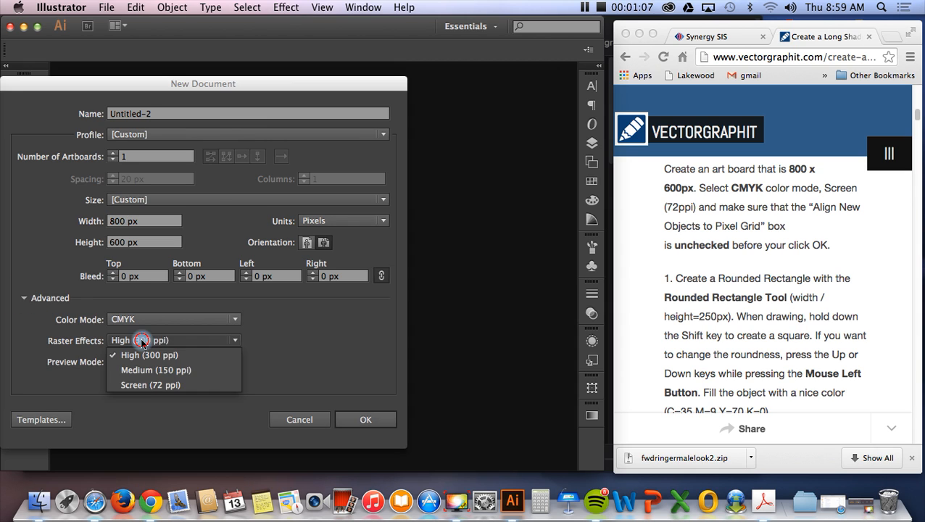
pyautogui.click(147, 384)
pyautogui.click(111, 381)
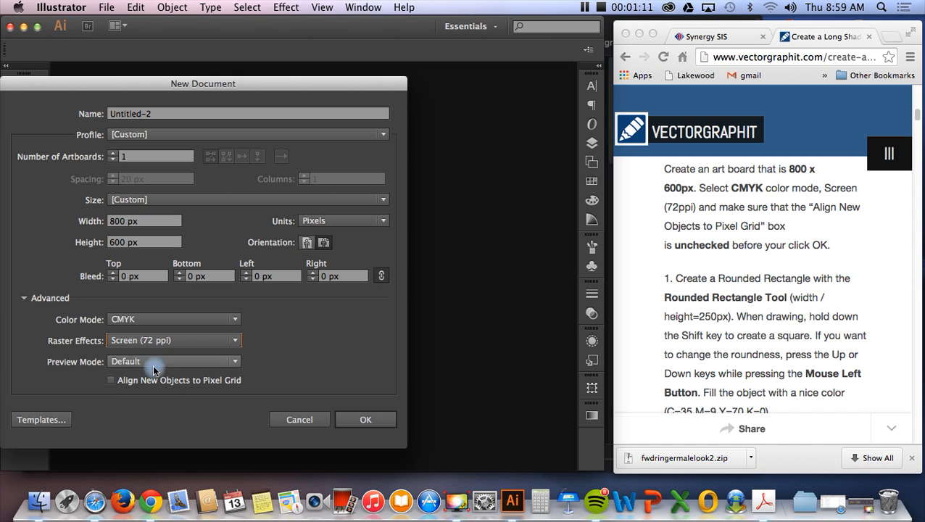
# Name the document "flat icon tutorial" and create it.
pyautogui.moveTo(166, 114); pyautogui.dragTo(112, 115)
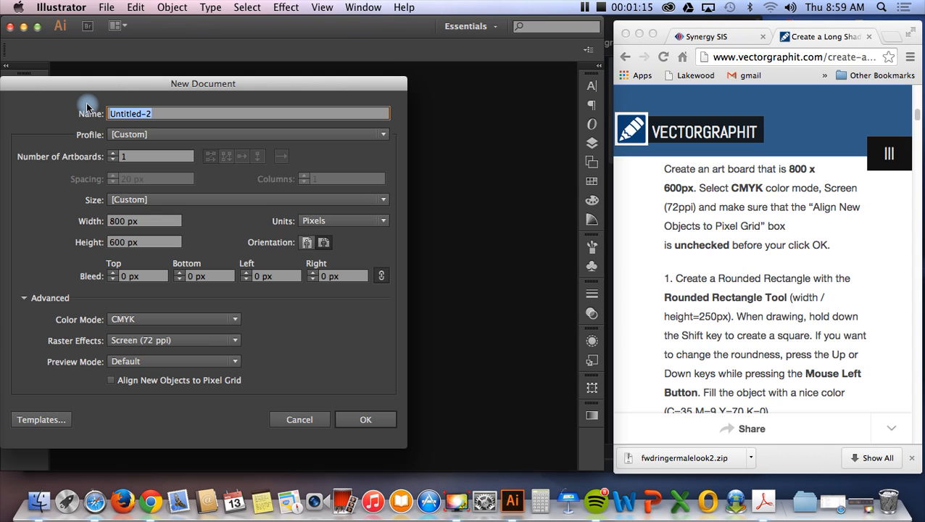
pyautogui.write('falt icon tutorial')
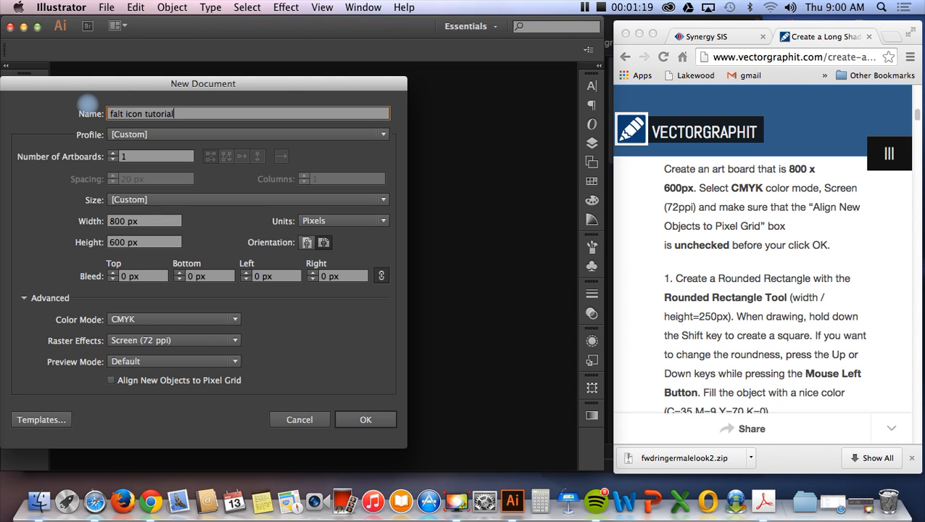
pyautogui.click(124, 114)
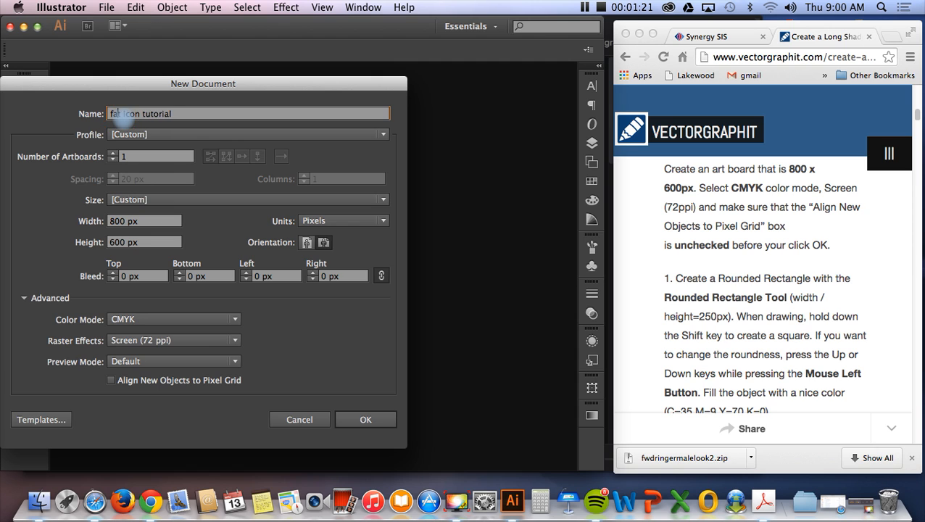
pyautogui.click(358, 413)
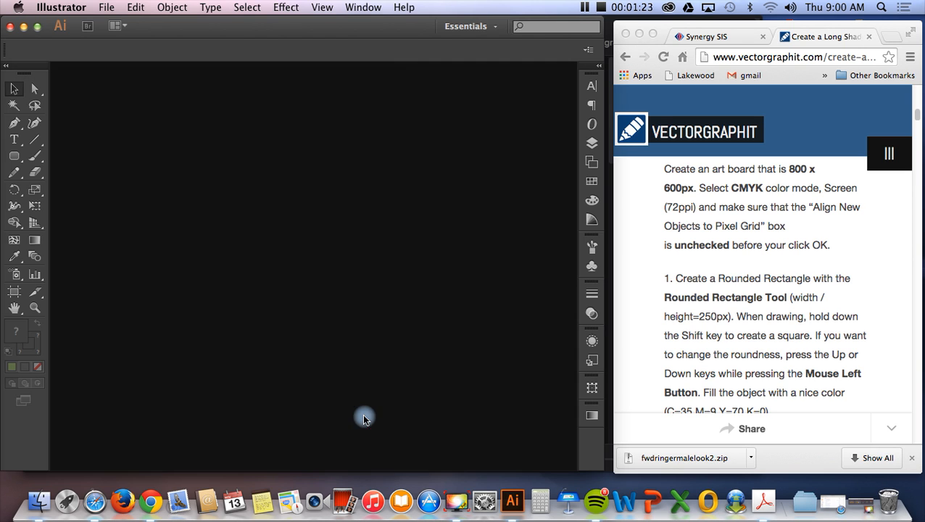
# Tear off the shape tools into a floating panel and place it over the artboard's upper-left corner.
pyautogui.scroll(-3, 804, 308)
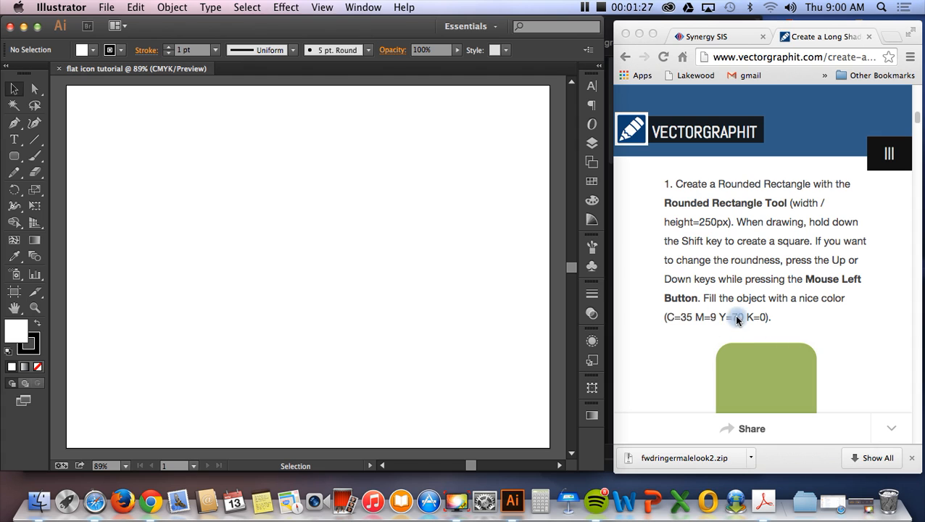
pyautogui.click(13, 159)
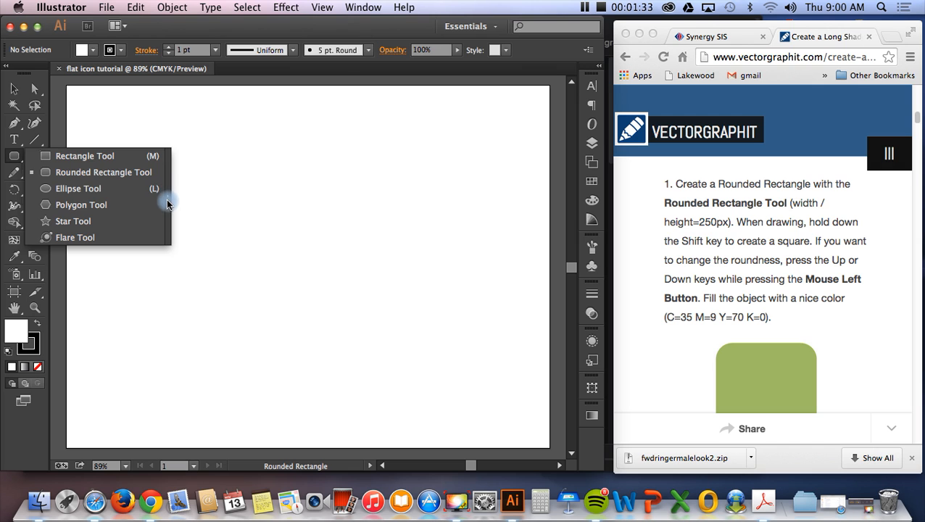
pyautogui.click(166, 197)
pyautogui.moveTo(103, 163); pyautogui.dragTo(132, 87)
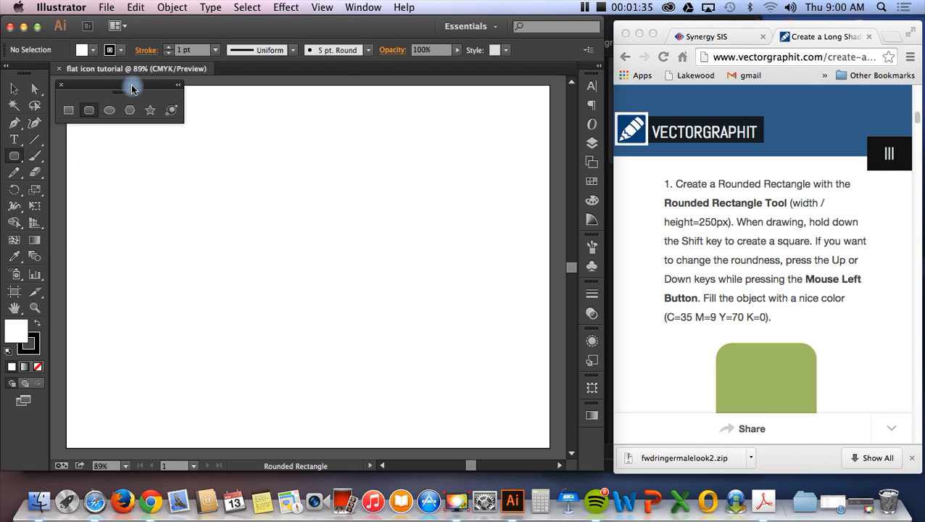
# Show the Pathfinder panel and place it over the artboard's lower-left corner.
pyautogui.click(323, 6)
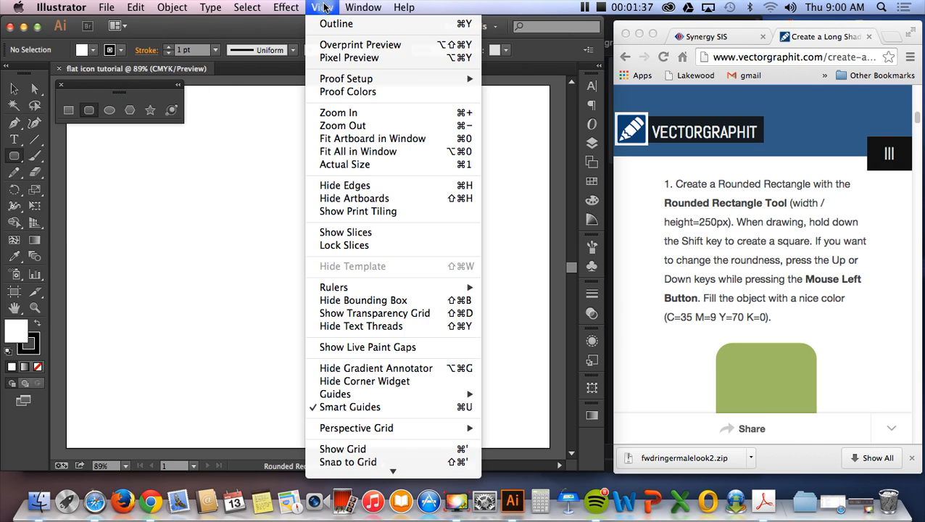
pyautogui.moveTo(366, 7)
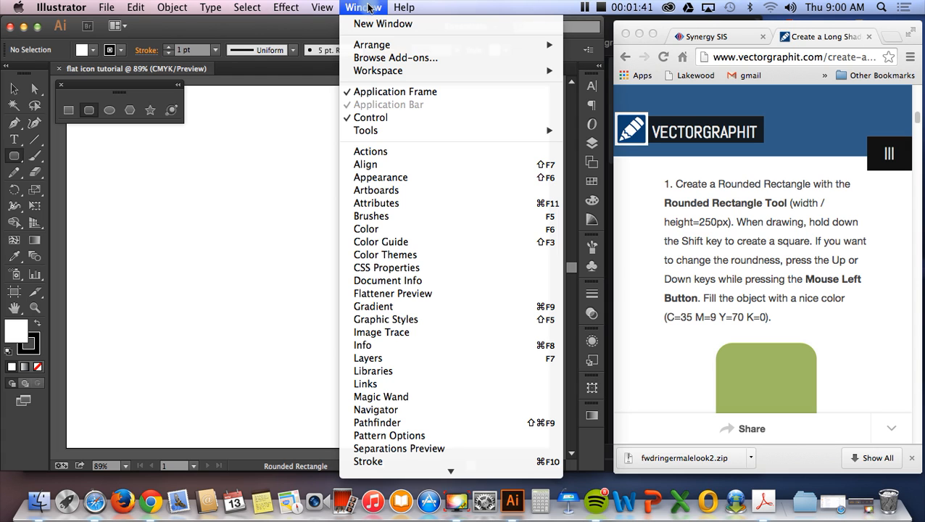
pyautogui.click(391, 428)
pyautogui.moveTo(148, 336); pyautogui.dragTo(163, 359)
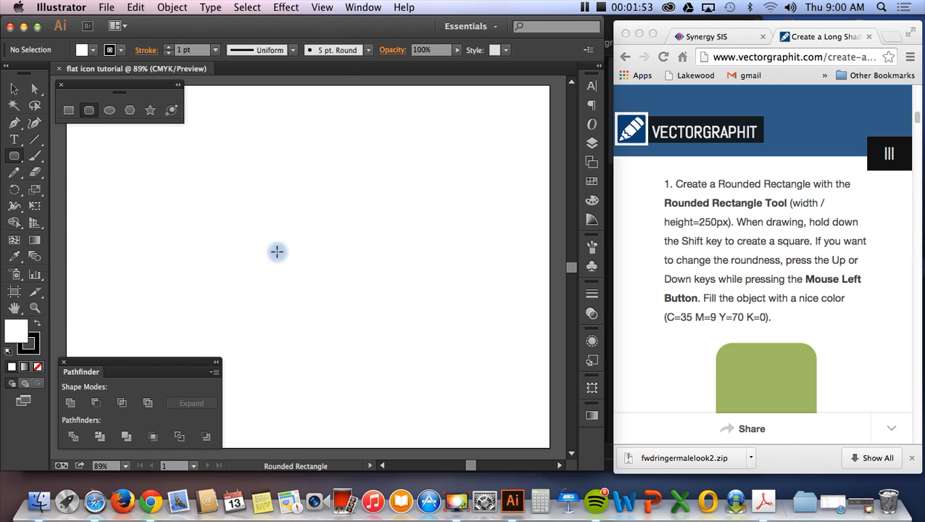
# Create a rounded rectangle 250 px wide and 250 px high with a 40 px corner radius in the middle of the artboard.
pyautogui.scroll(3, 702, 317)
pyautogui.scroll(-8, 703, 317)
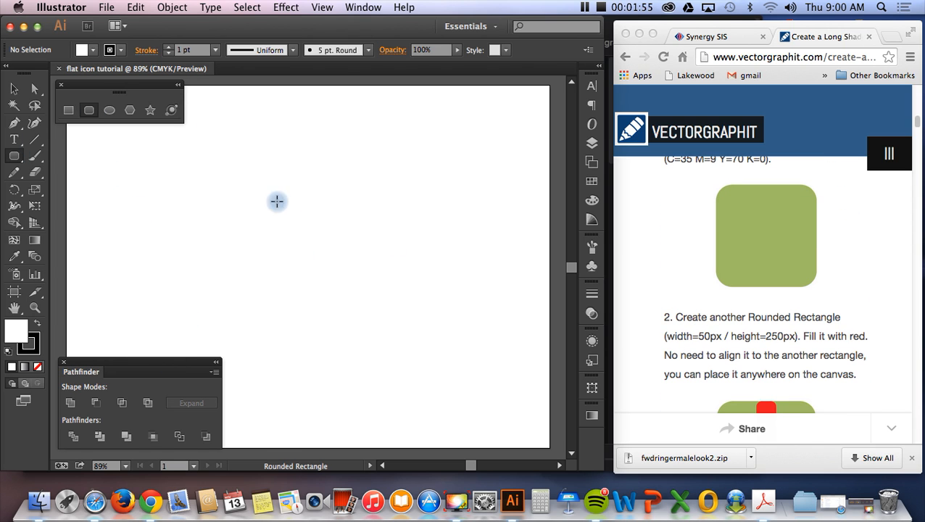
pyautogui.click(236, 181)
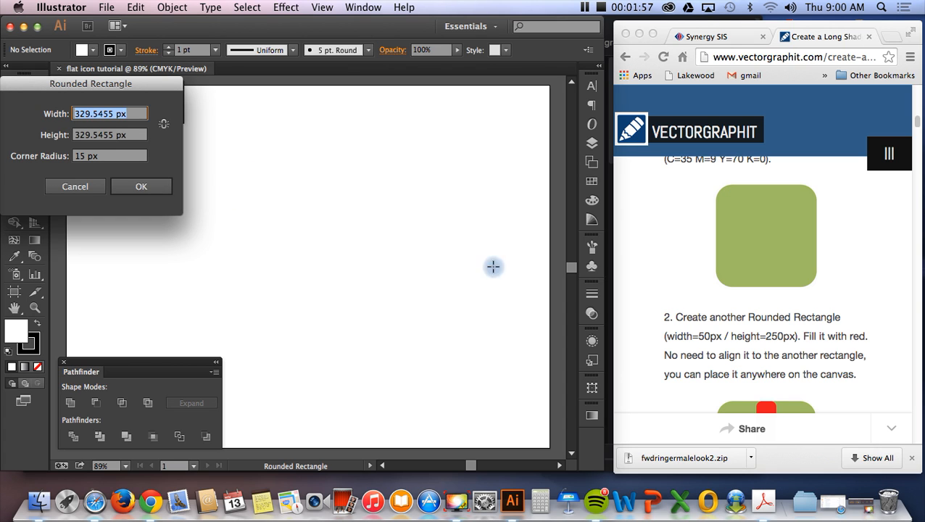
pyautogui.scroll(5, 716, 330)
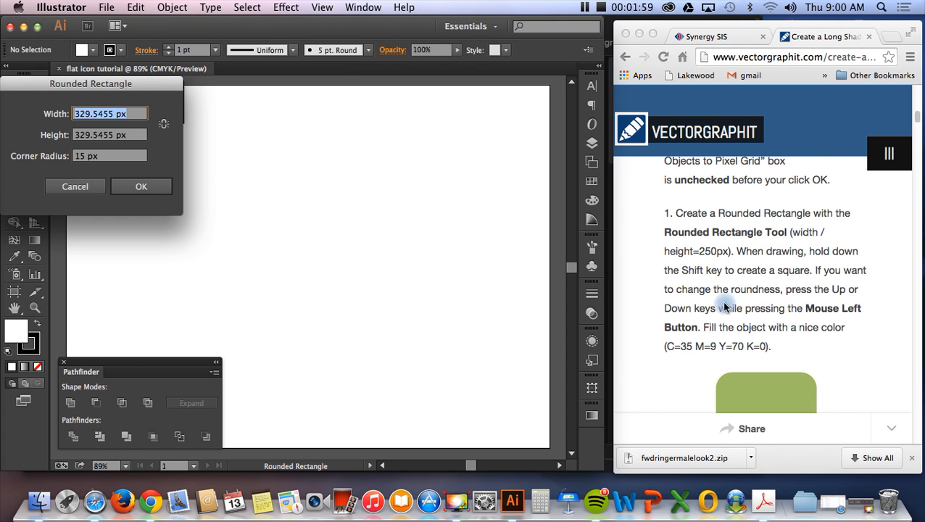
pyautogui.write('2')
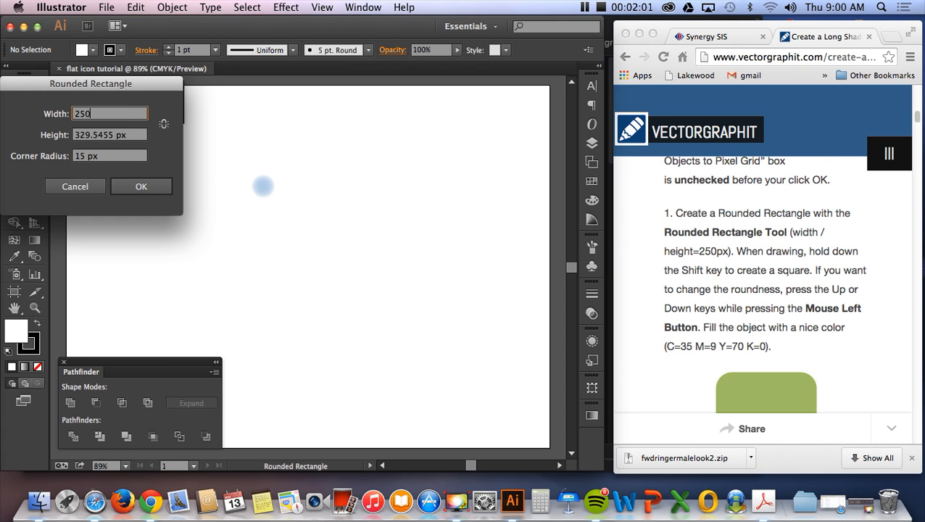
pyautogui.write('50')
pyautogui.press('Tab')
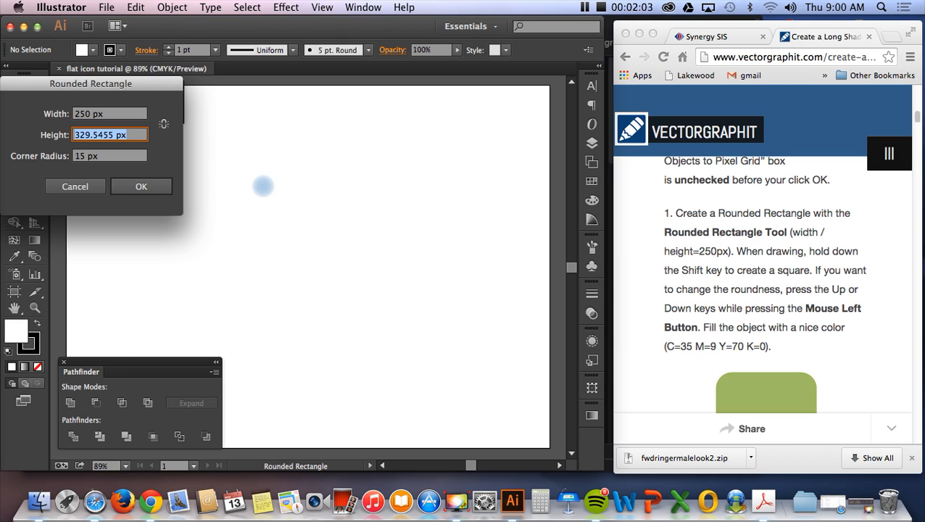
pyautogui.write('25')
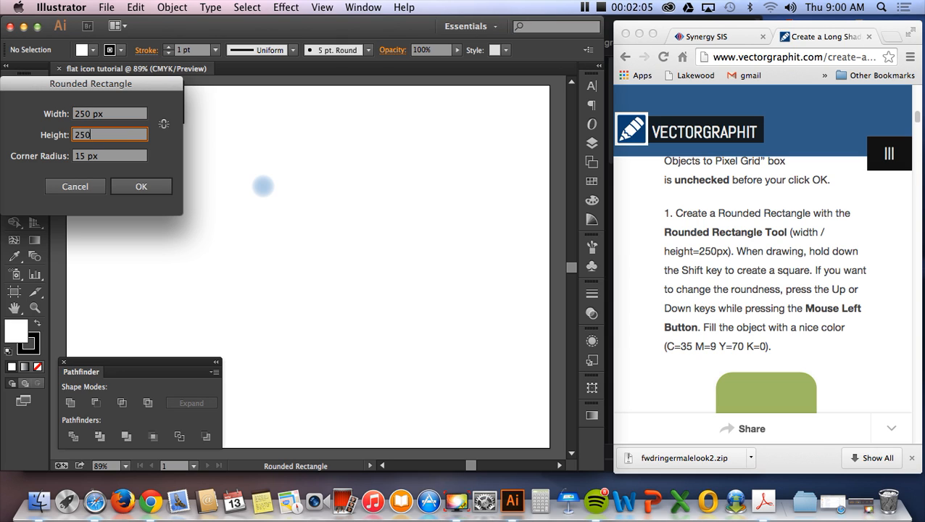
pyautogui.write('0')
pyautogui.click(81, 156)
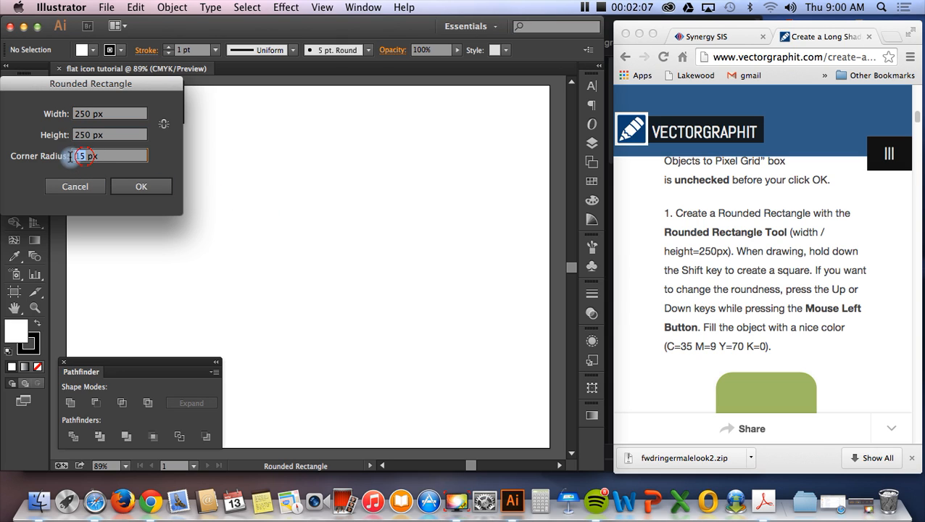
pyautogui.click(138, 187)
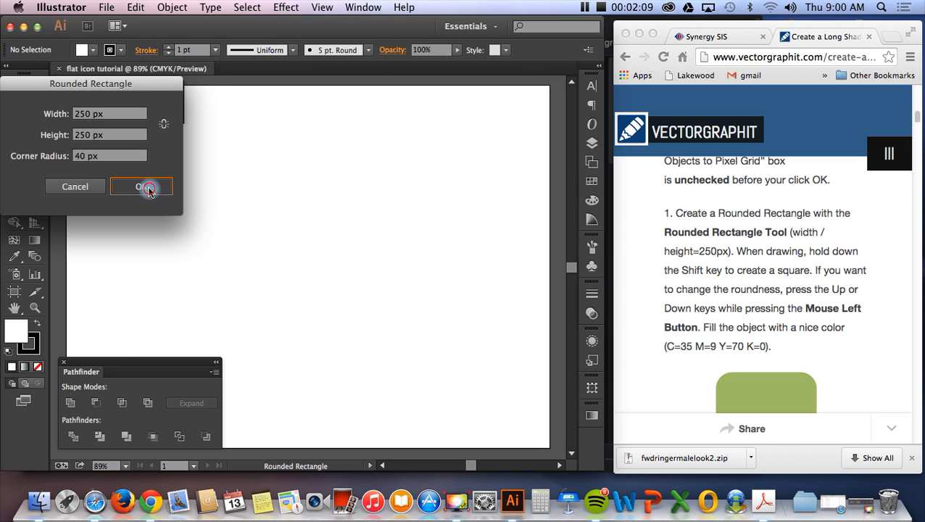
# Fill the rounded square with green C=35 M=9 Y=70 K=0.
pyautogui.scroll(-5, 689, 336)
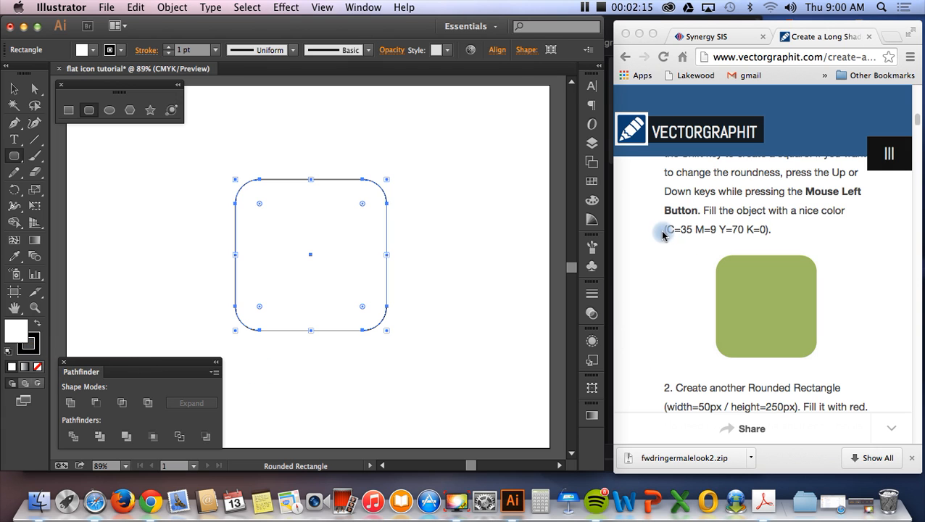
pyautogui.doubleClick(15, 330)
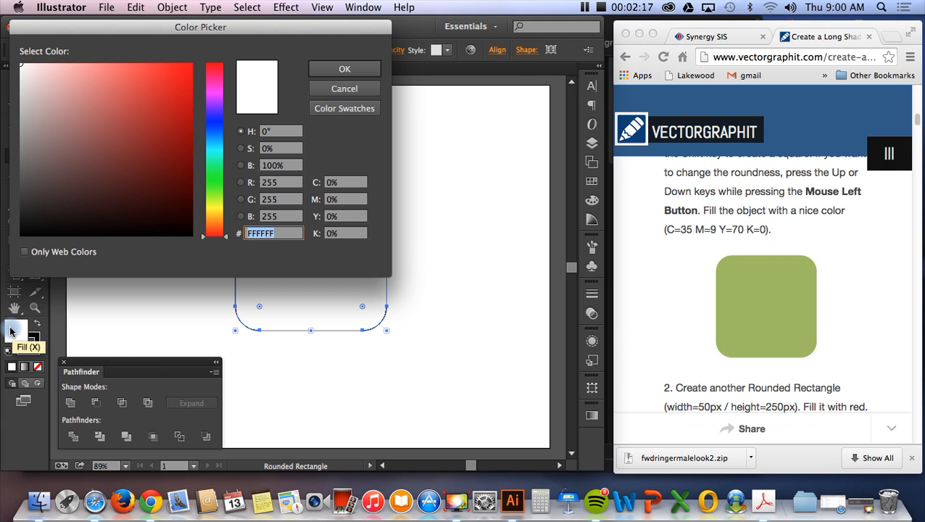
pyautogui.click(345, 182)
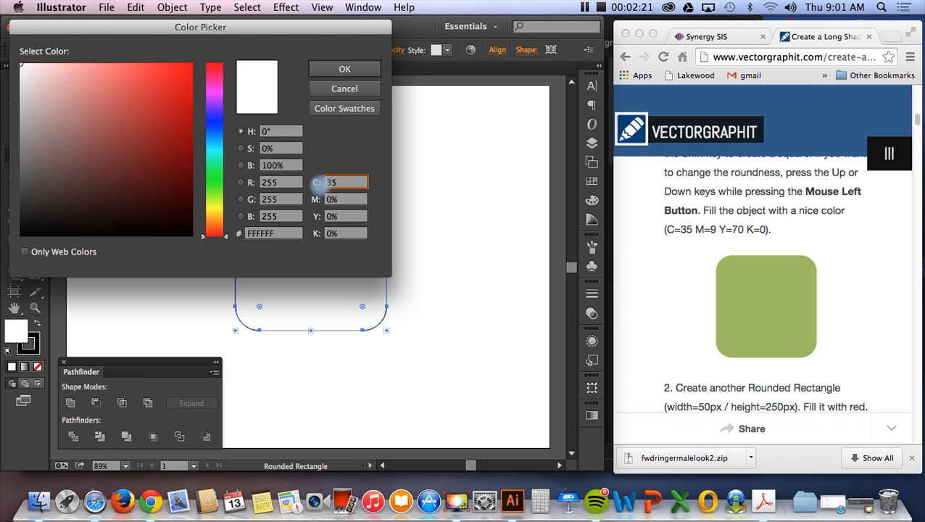
pyautogui.press('Tab')
pyautogui.write('9')
pyautogui.press('Tab')
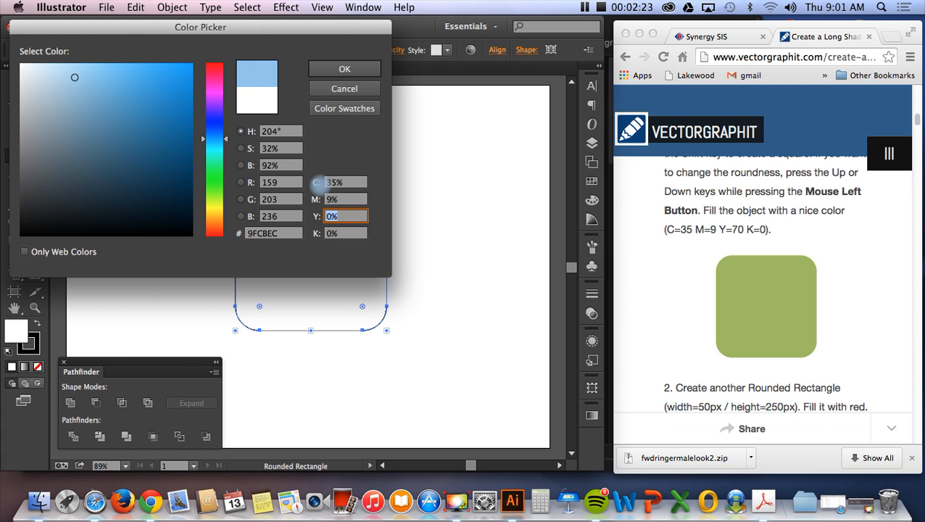
pyautogui.write('70')
pyautogui.press('Tab')
pyautogui.write('0')
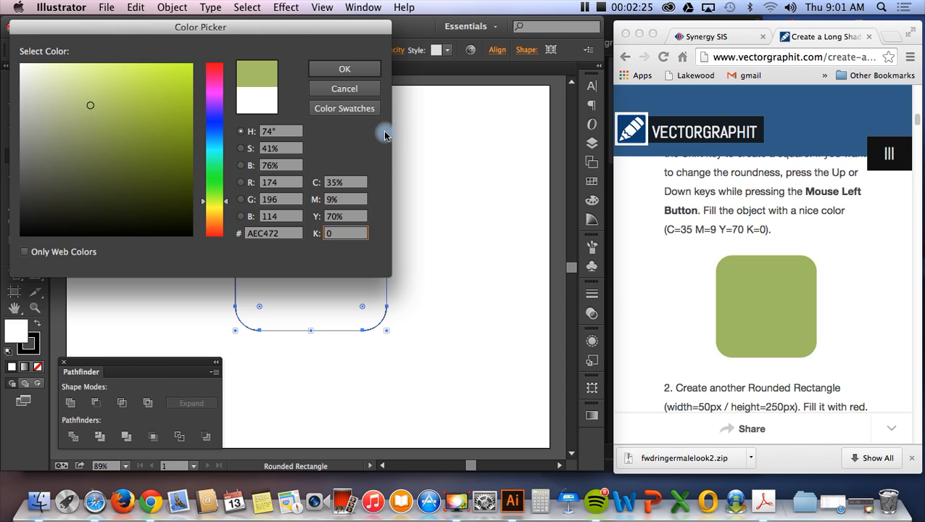
pyautogui.click(344, 69)
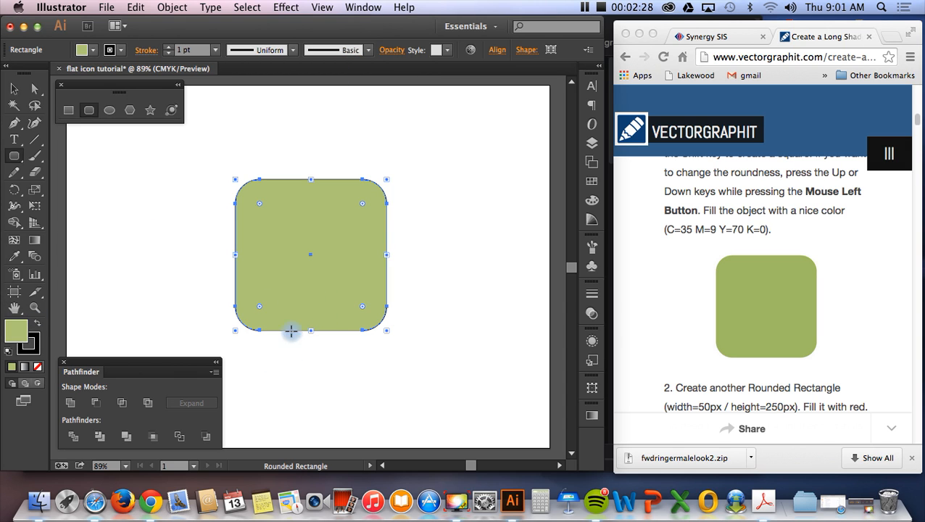
# Remove the green square's stroke and make its fill the active color attribute again.
pyautogui.click(31, 345)
pyautogui.click(38, 366)
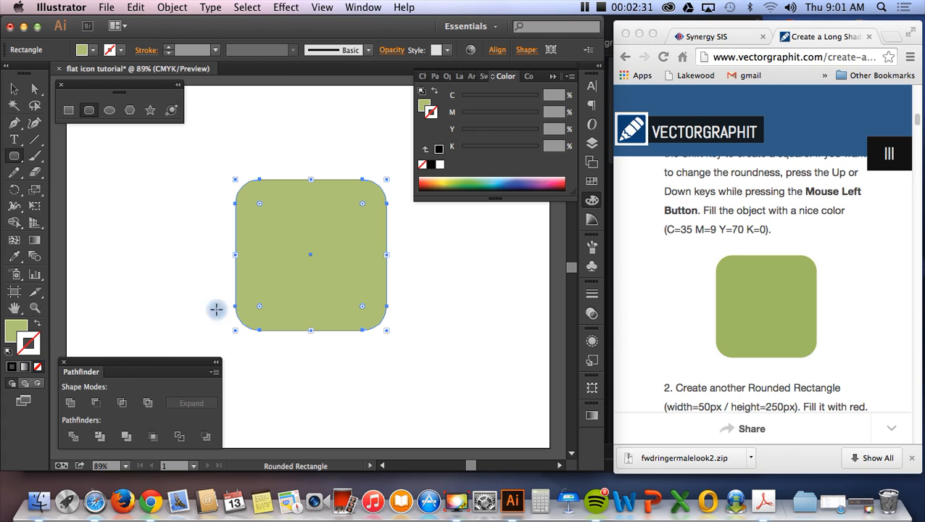
pyautogui.click(12, 332)
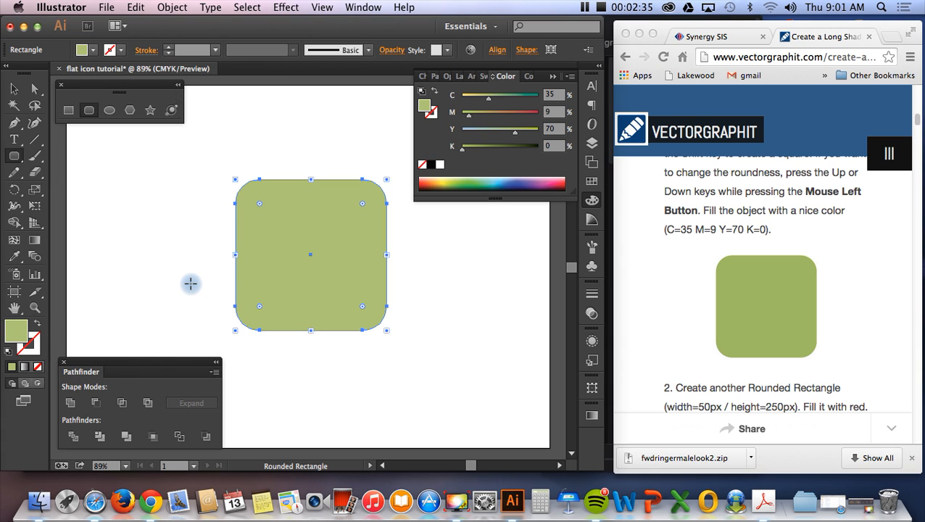
pyautogui.click(14, 88)
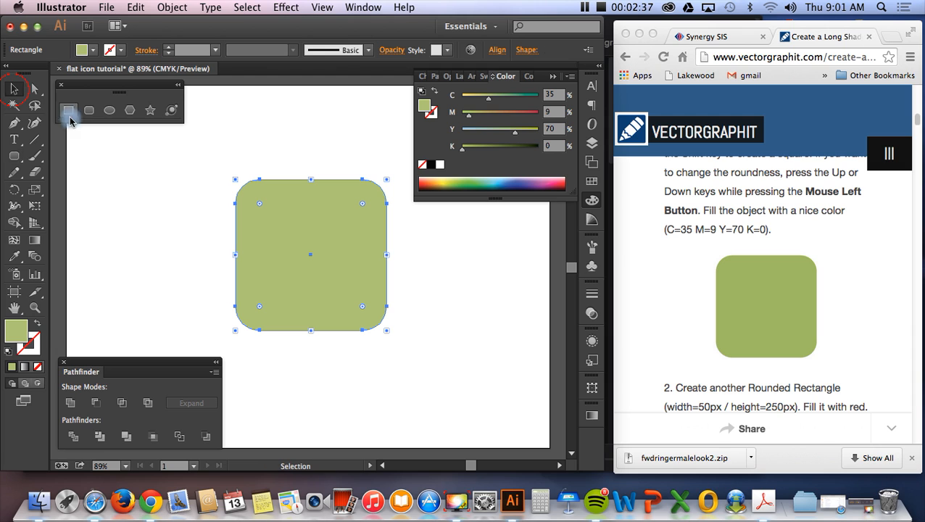
# Create a rounded rectangle 50 px wide and 225 px high with a 15 px corner radius beside the green square.
pyautogui.scroll(-5, 688, 319)
pyautogui.scroll(-3, 689, 323)
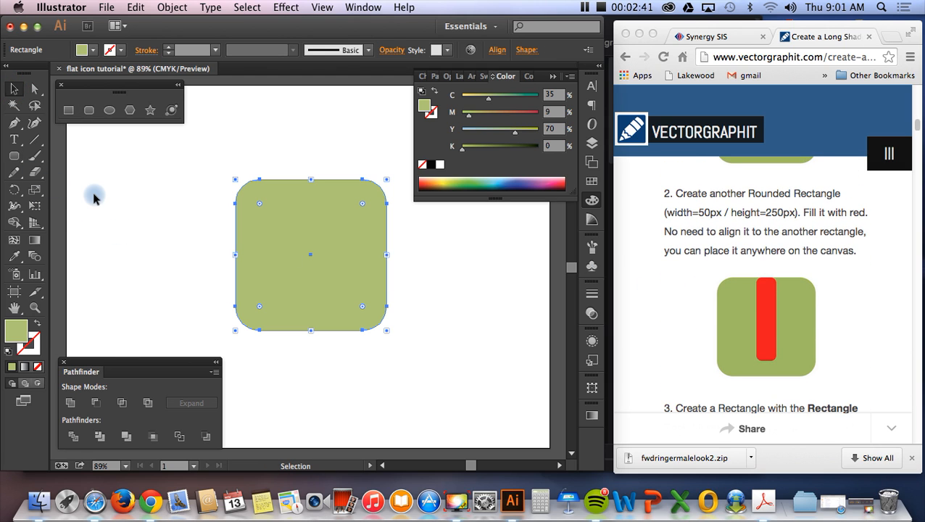
pyautogui.click(14, 159)
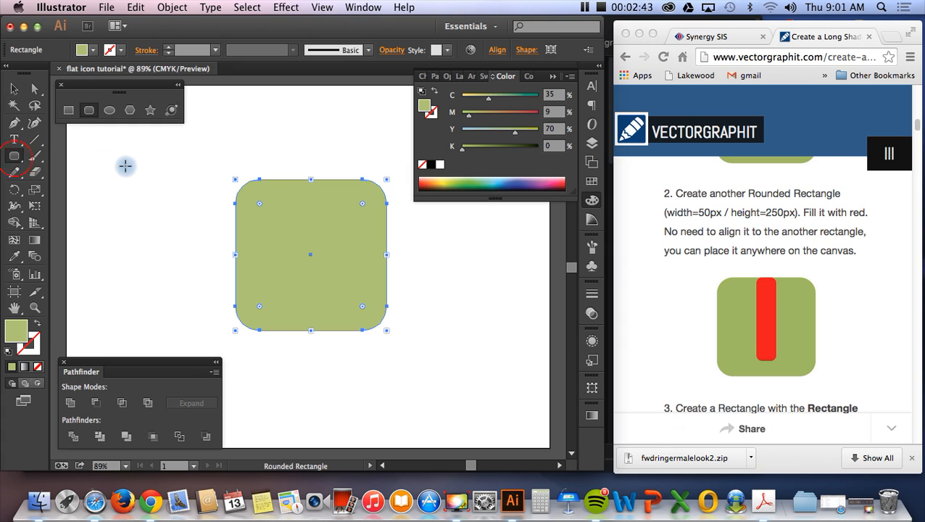
pyautogui.click(135, 169)
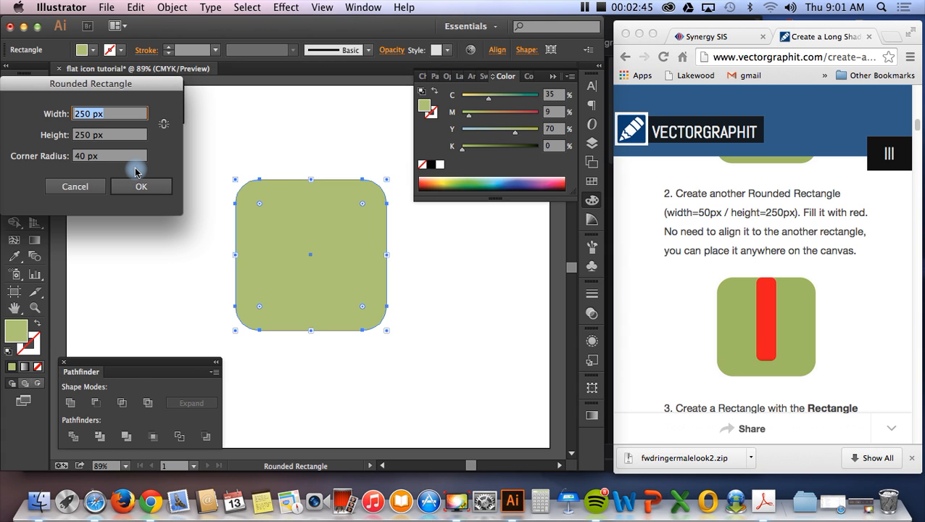
pyautogui.press('Tab')
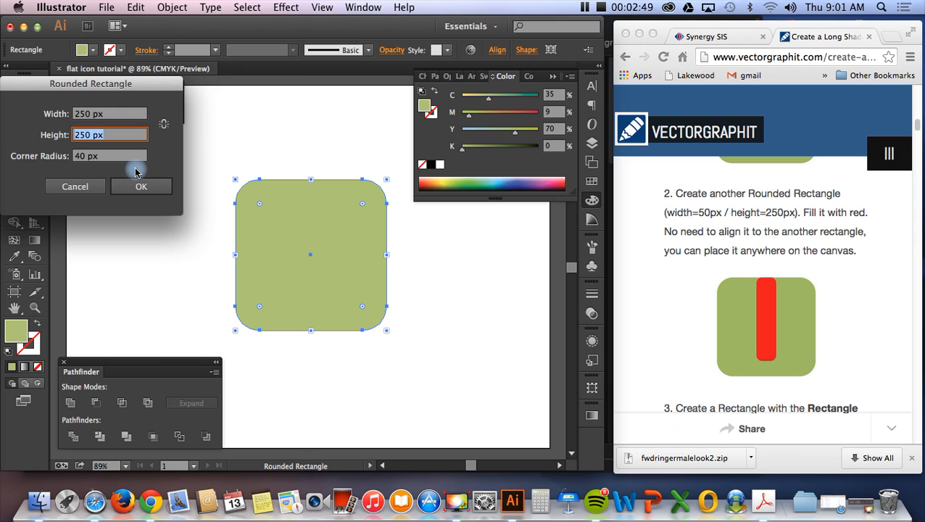
pyautogui.doubleClick(85, 113)
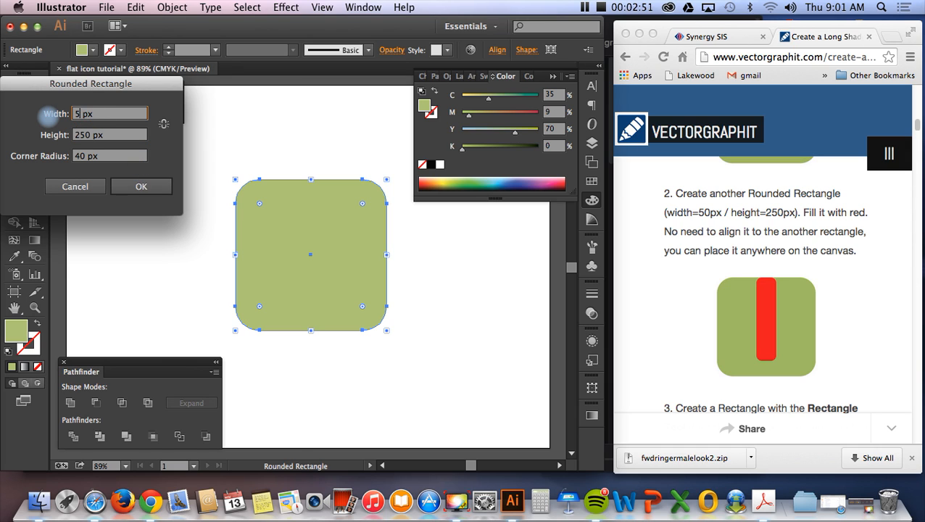
pyautogui.doubleClick(87, 135)
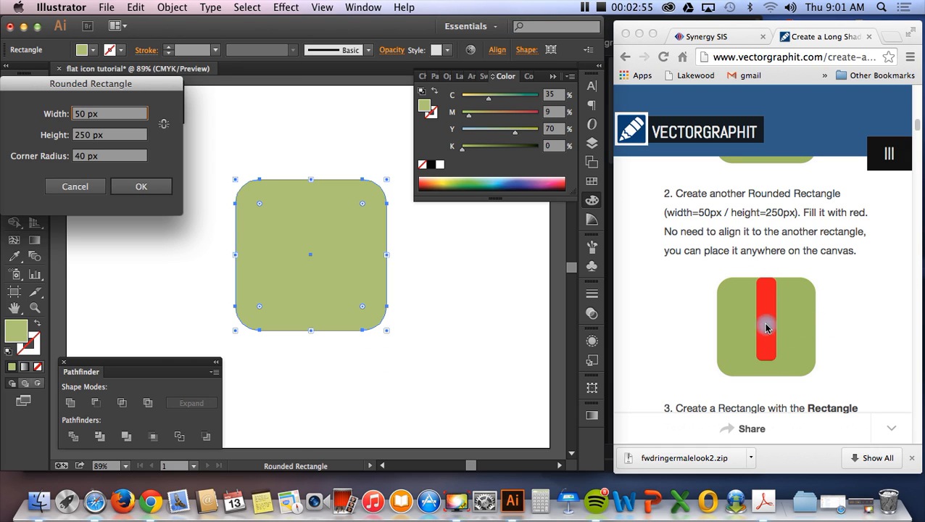
pyautogui.doubleClick(89, 136)
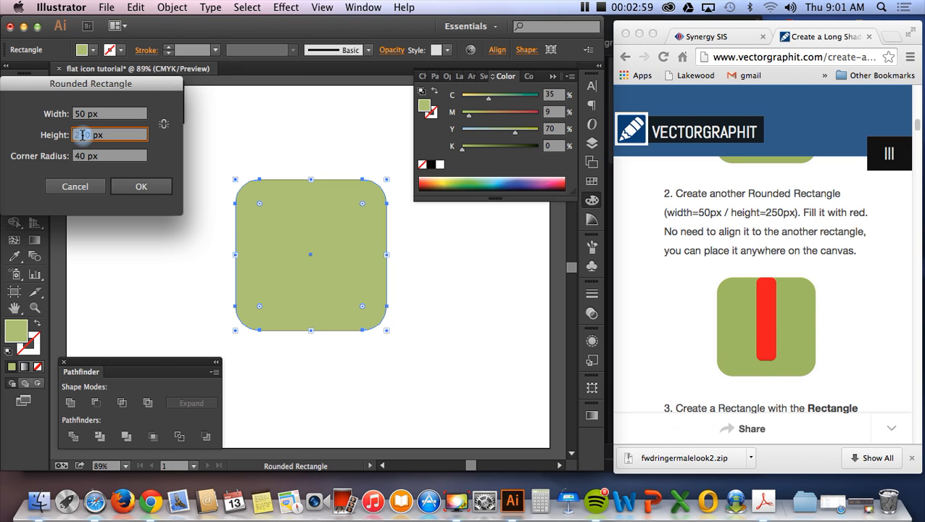
pyautogui.doubleClick(73, 156)
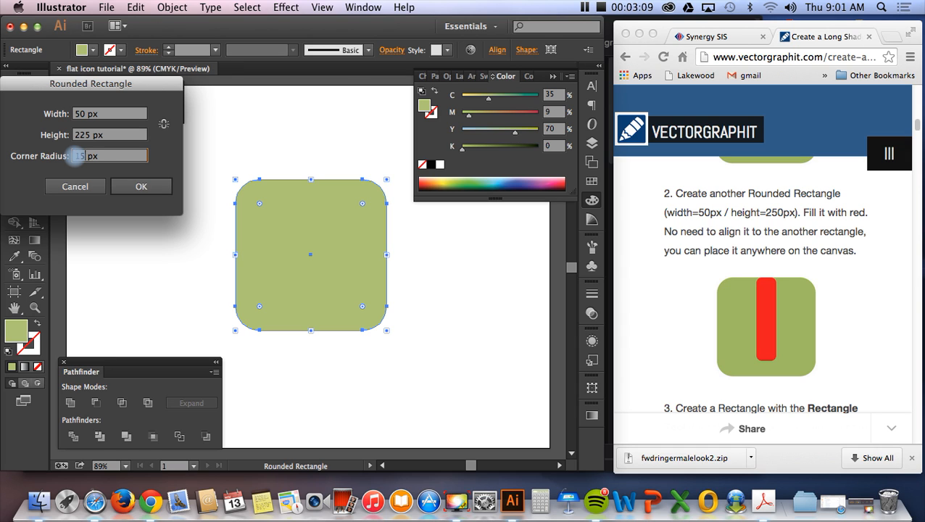
pyautogui.write('15')
pyautogui.click(134, 186)
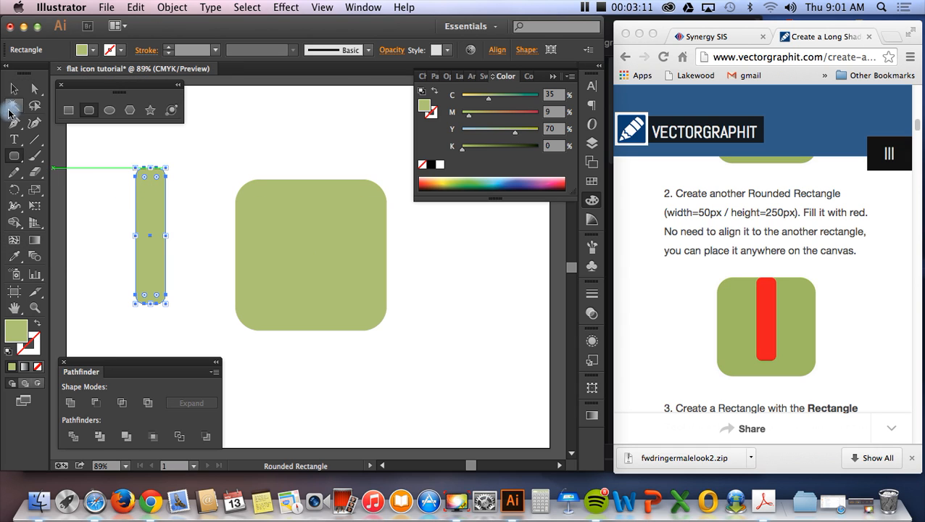
# Fill the narrow bar with the red swatch C=0 M=100 Y=100 K=0 and move it onto the green square's upper middle.
pyautogui.click(591, 180)
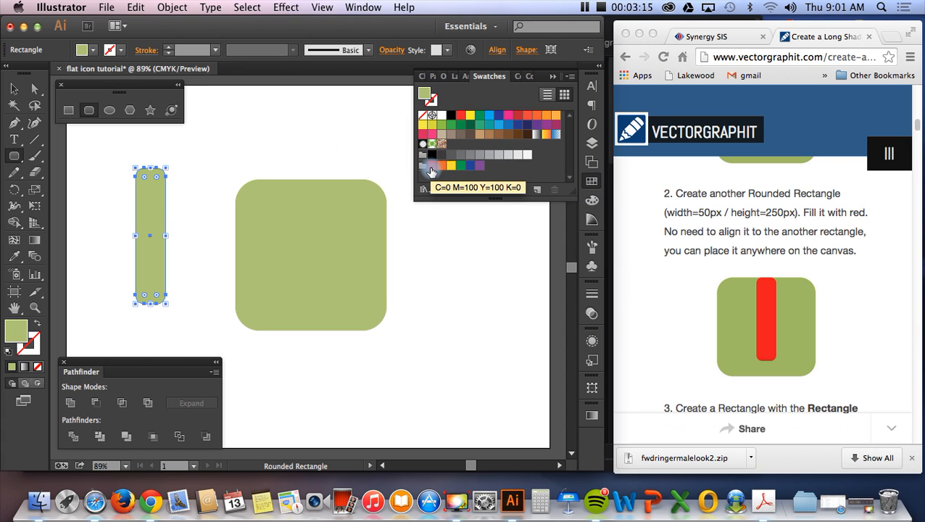
pyautogui.click(431, 168)
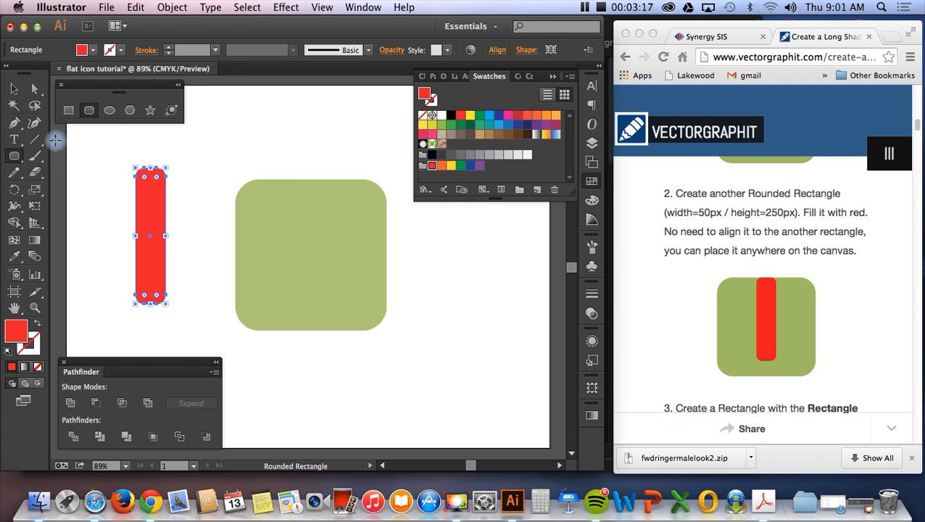
pyautogui.click(14, 92)
pyautogui.moveTo(147, 210); pyautogui.dragTo(303, 221)
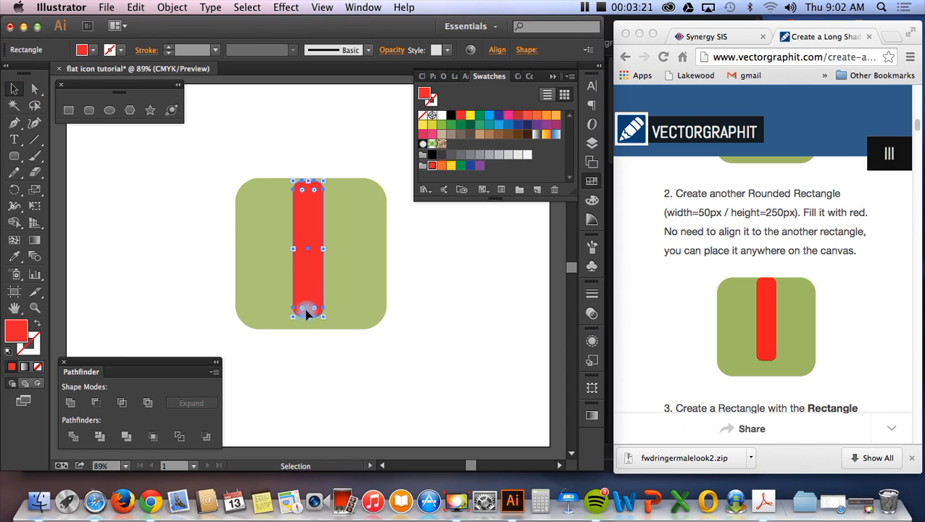
# Shorten the red bar slightly from its bottom edge and deselect it.
pyautogui.moveTo(306, 318); pyautogui.dragTo(308, 305)
pyautogui.click(324, 356)
pyautogui.click(303, 277)
pyautogui.click(510, 345)
# Create a rectangle 50 px wide and 25 px high over the upper part of the red bar.
pyautogui.scroll(-5, 719, 347)
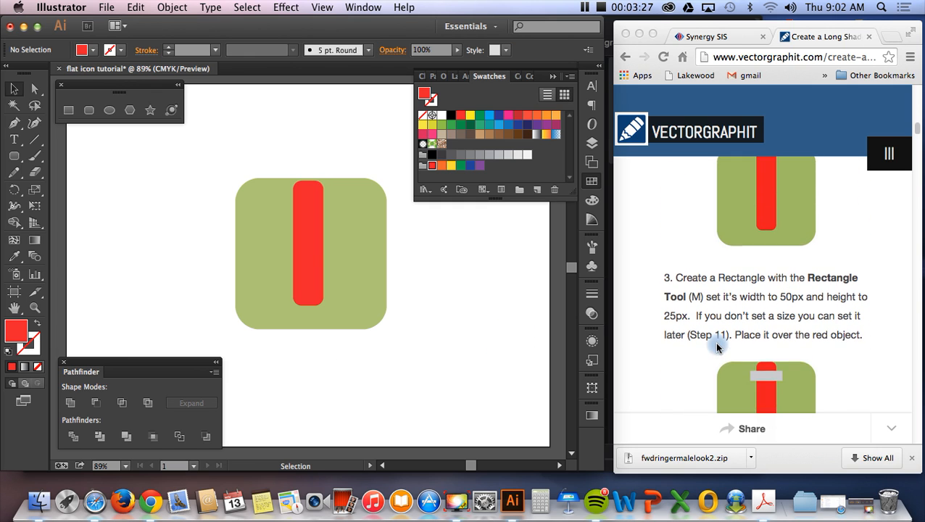
pyautogui.click(69, 109)
pyautogui.click(284, 203)
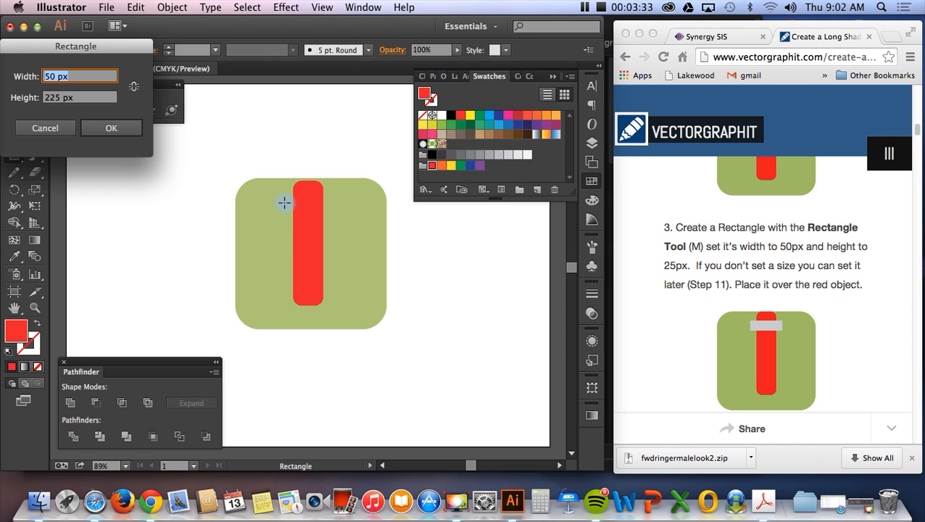
pyautogui.press('Tab')
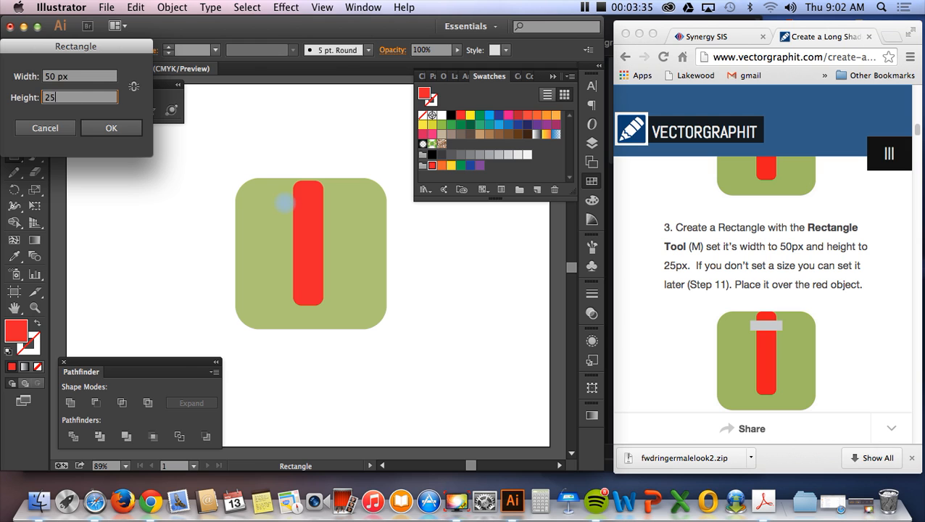
pyautogui.click(124, 128)
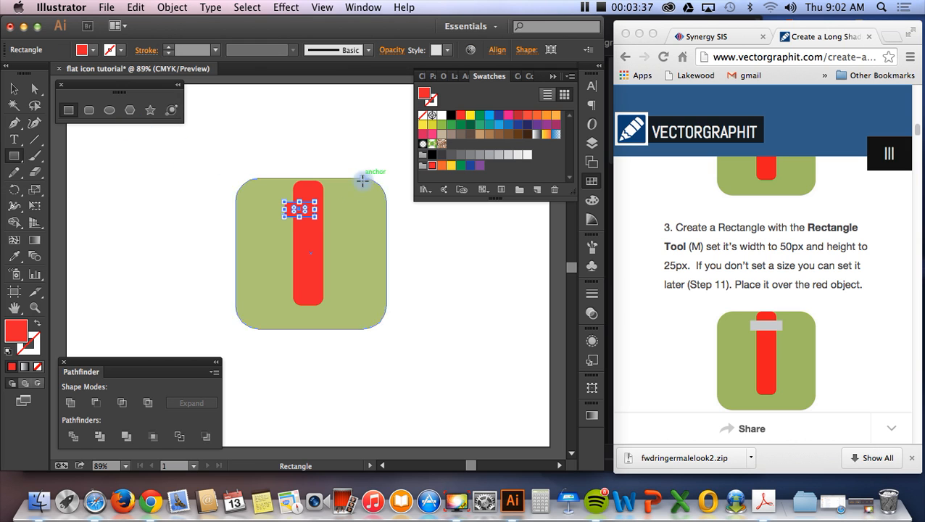
# Fill the small rectangle with a light gray swatch and align it horizontally over the upper part of the red bar.
pyautogui.click(505, 161)
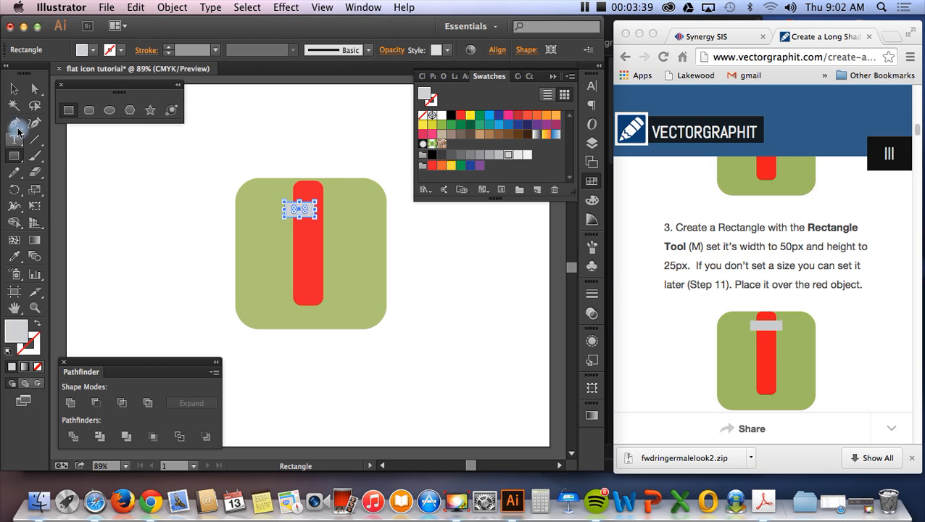
pyautogui.click(14, 87)
pyautogui.click(134, 180)
pyautogui.moveTo(293, 208); pyautogui.dragTo(304, 206)
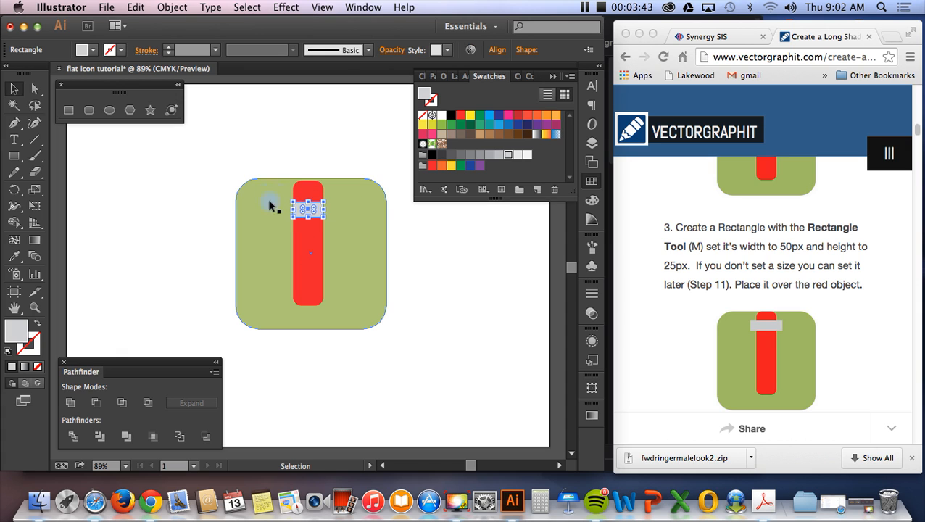
# Widen the light gray rectangle from its right edge to about 59 px so it extends past the red bar.
pyautogui.click(449, 255)
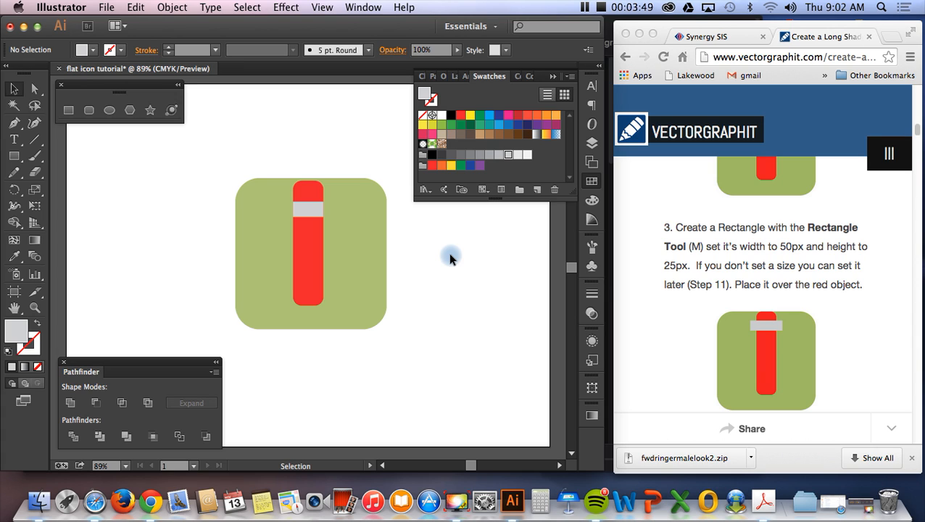
pyautogui.click(308, 210)
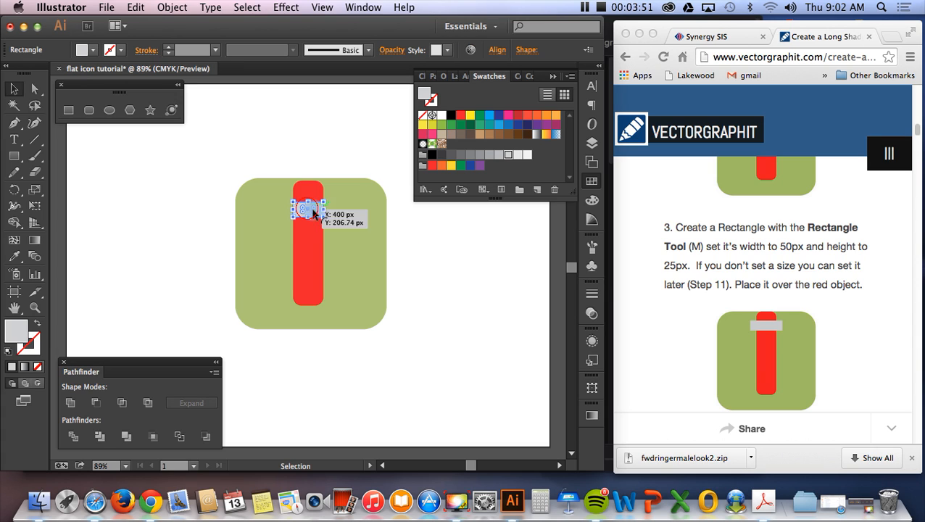
pyautogui.moveTo(323, 211); pyautogui.dragTo(328, 209)
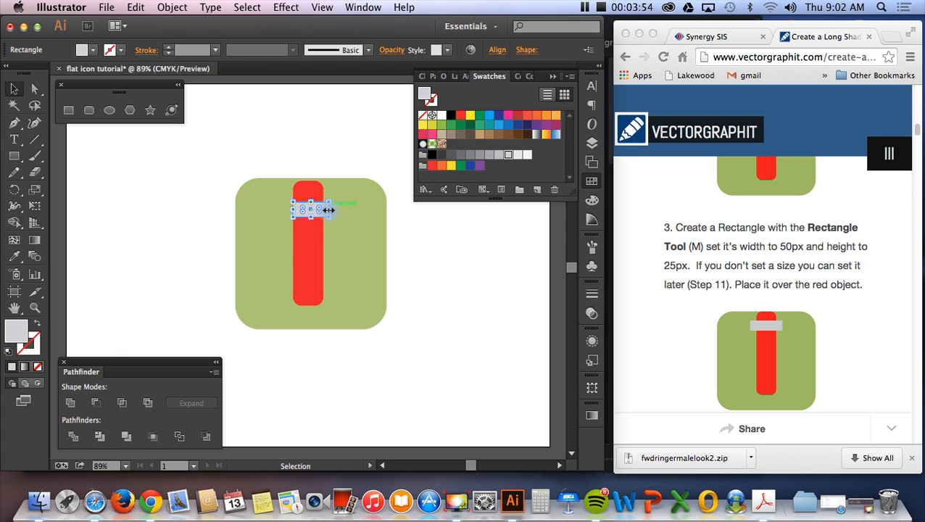
pyautogui.click(418, 255)
pyautogui.click(305, 209)
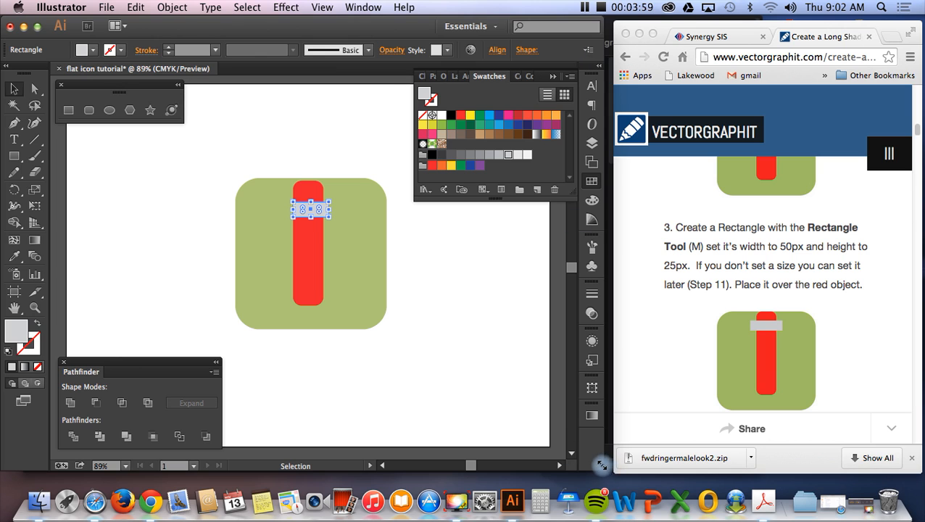
pyautogui.moveTo(601, 465); pyautogui.dragTo(698, 461)
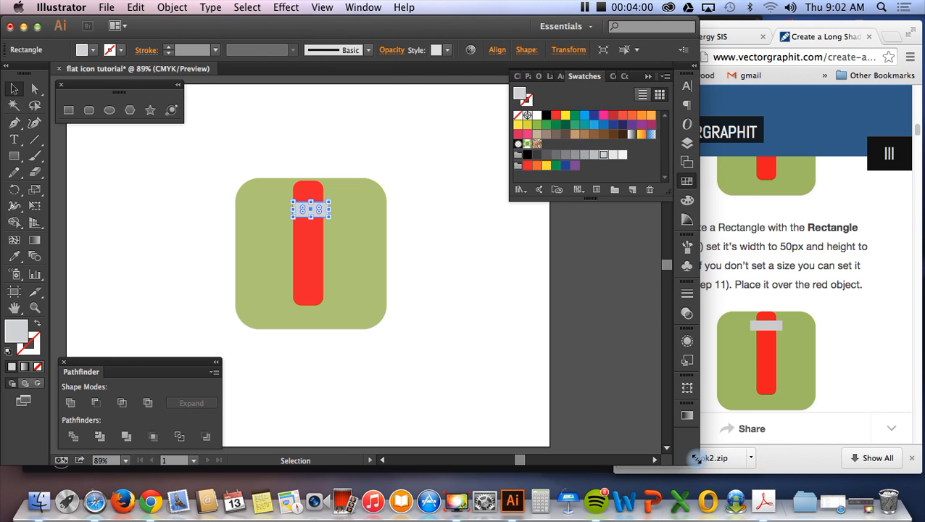
pyautogui.click(561, 54)
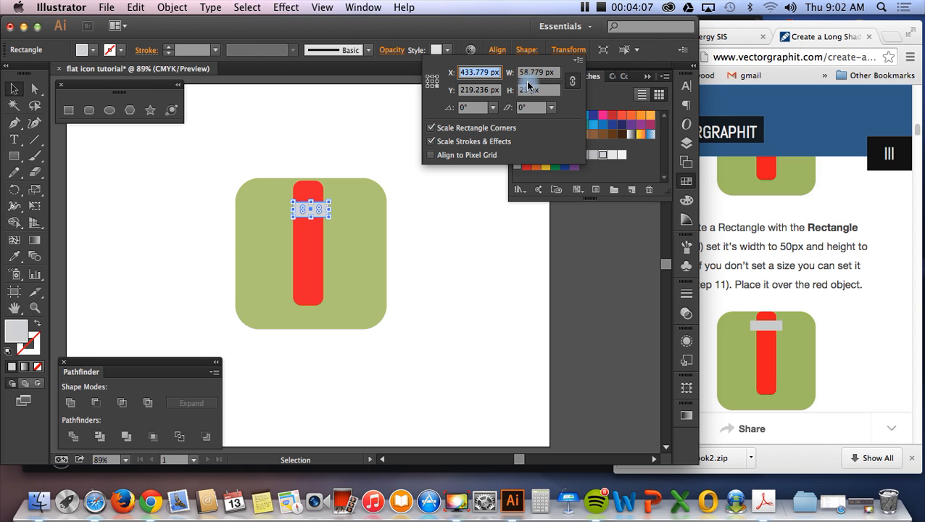
# Draw a light gray rounded square on the empty artboard beside the green square and rotate it 45 degrees.
pyautogui.scroll(-3, 787, 331)
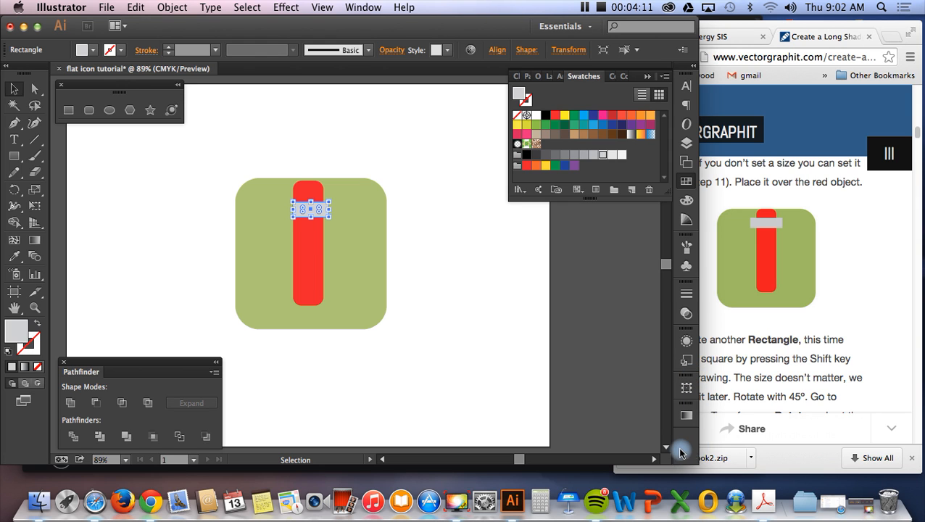
pyautogui.moveTo(699, 448); pyautogui.dragTo(618, 449)
pyautogui.scroll(-10, 754, 366)
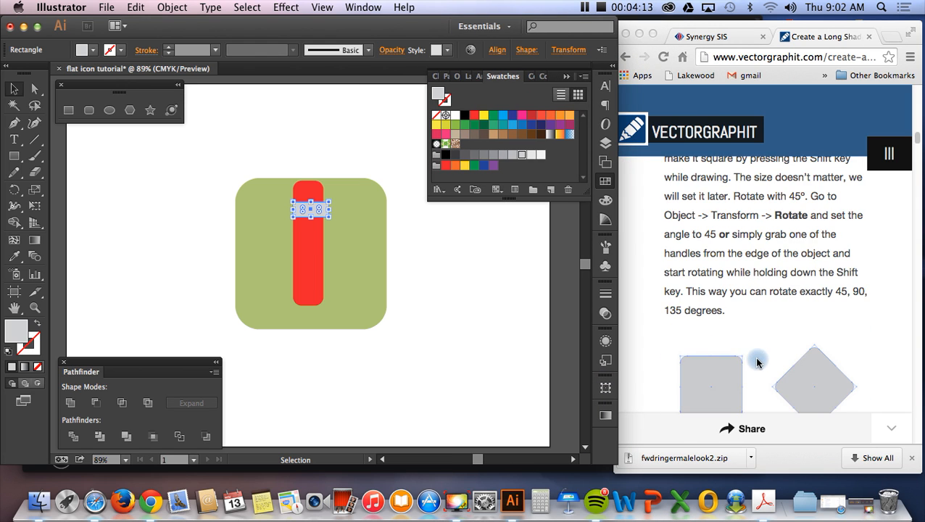
pyautogui.click(89, 109)
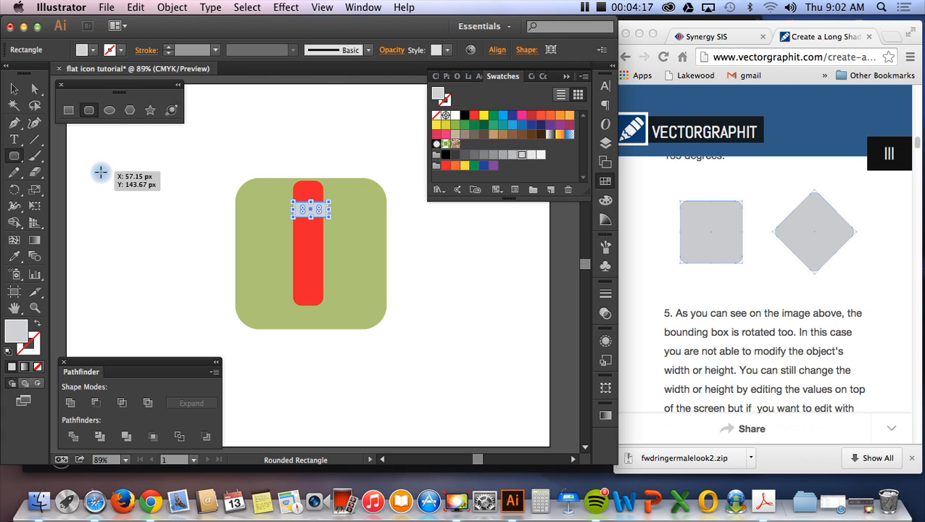
pyautogui.moveTo(100, 171); pyautogui.dragTo(166, 236)
pyautogui.click(14, 88)
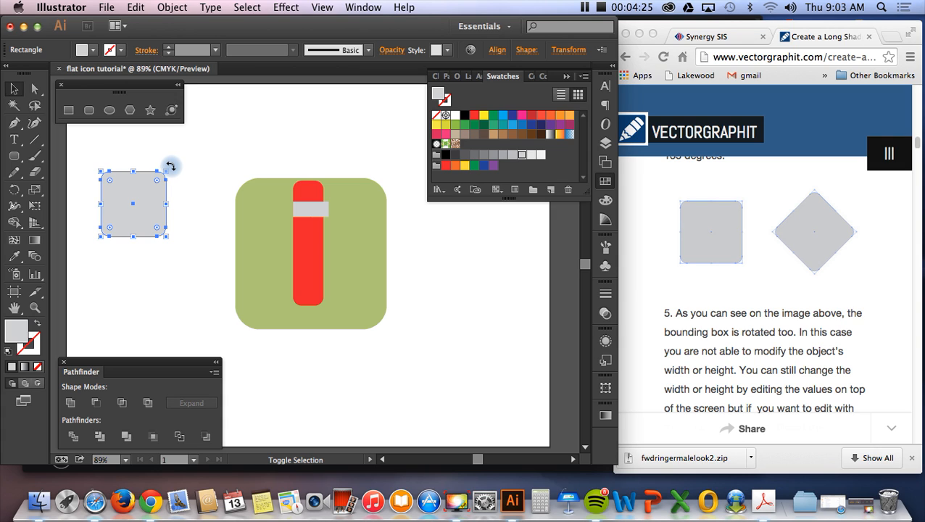
pyautogui.moveTo(170, 166); pyautogui.dragTo(178, 197)
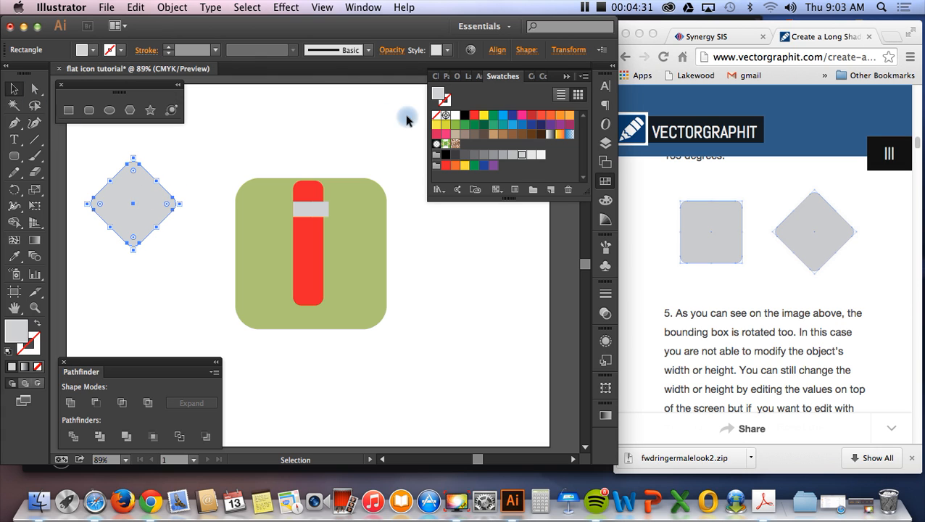
# Try to resize the gray diamond to 50 px wide and 80 px high.
pyautogui.click(557, 51)
pyautogui.click(533, 73)
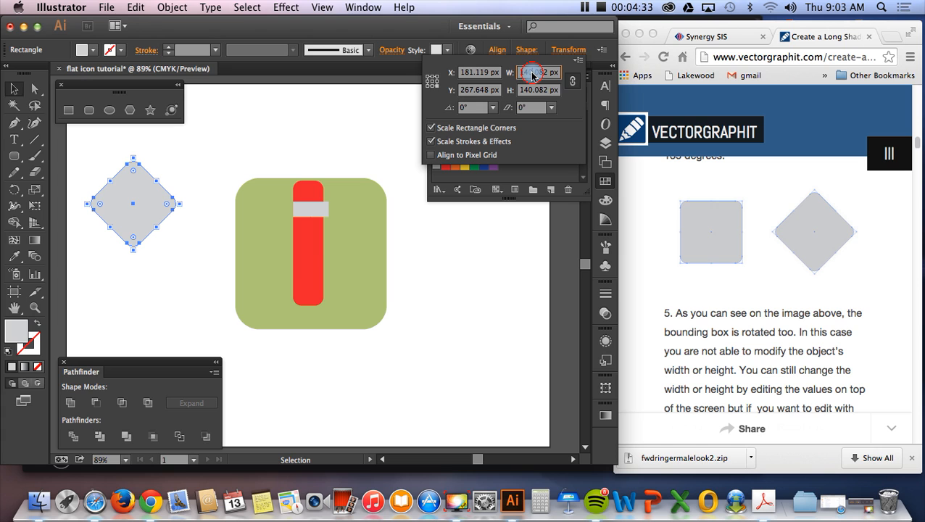
pyautogui.press('Tab')
pyautogui.write('80')
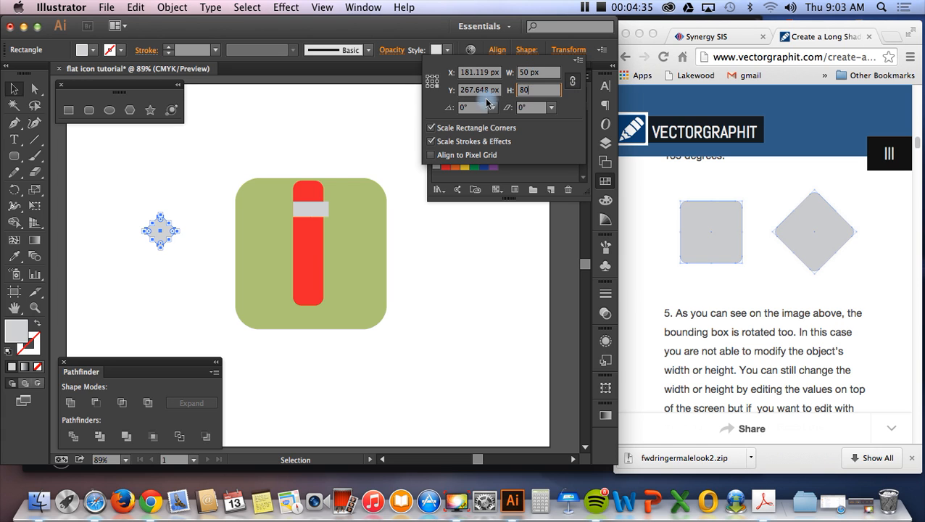
pyautogui.click(290, 160)
# Set the gray diamond's width to 50 px with linked proportions and move it over the lower end of the red bar.
pyautogui.click(568, 50)
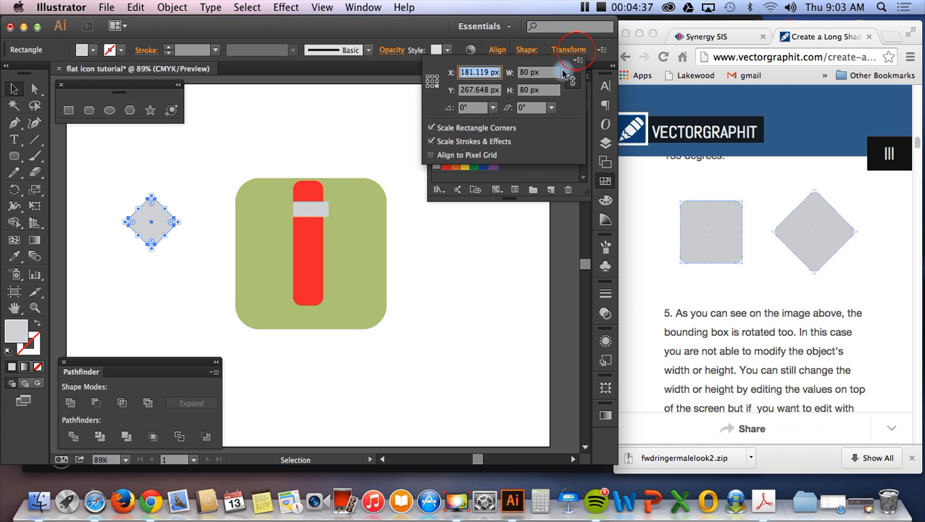
pyautogui.click(527, 72)
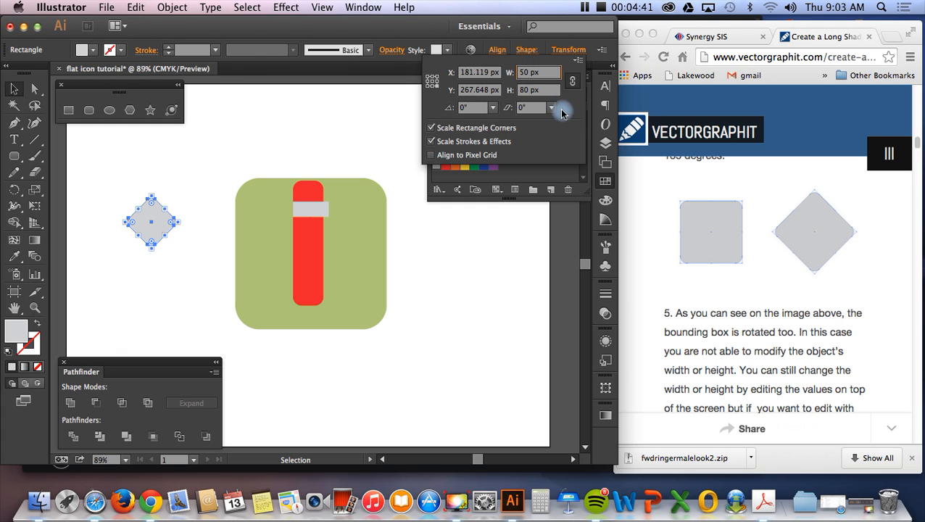
pyautogui.click(538, 93)
pyautogui.click(136, 187)
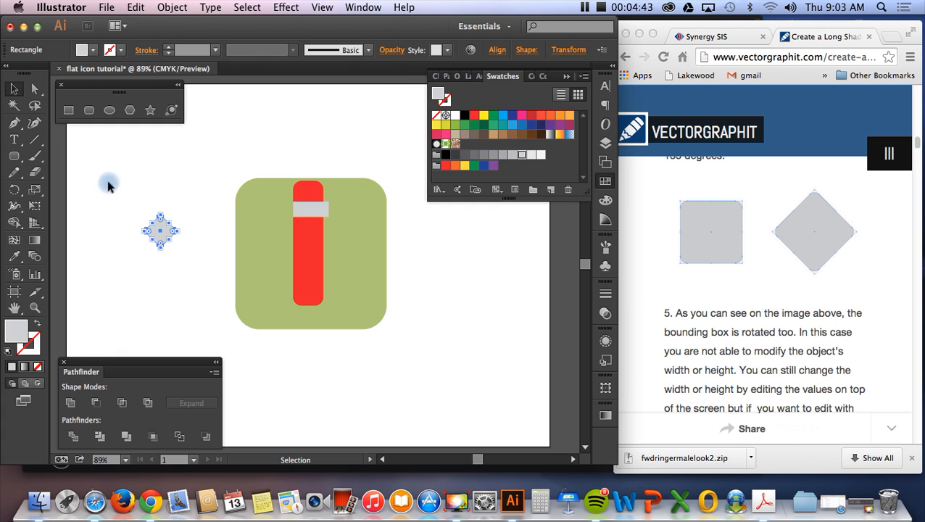
pyautogui.click(156, 204)
pyautogui.moveTo(161, 232); pyautogui.dragTo(308, 304)
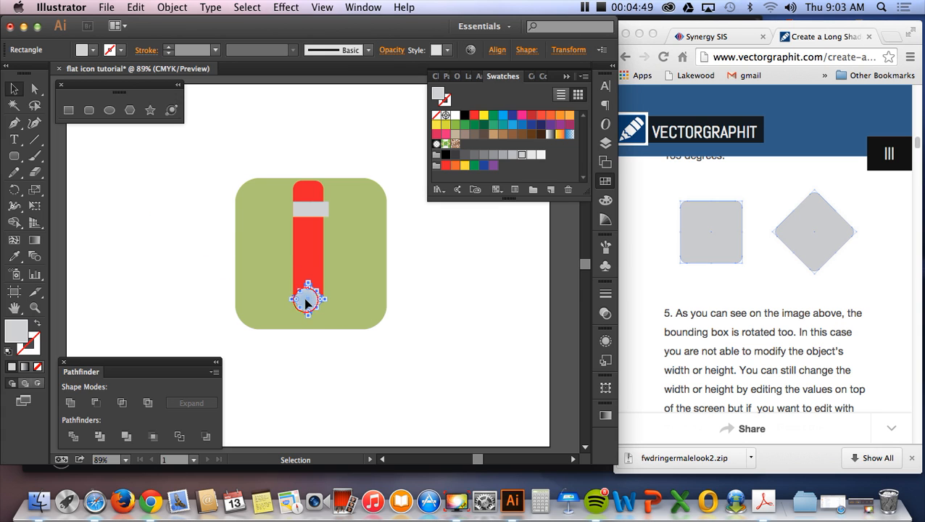
# Unlink the diamond's proportions, set its height to 80 px and shift it slightly down over the red bar's lower end.
pyautogui.click(568, 49)
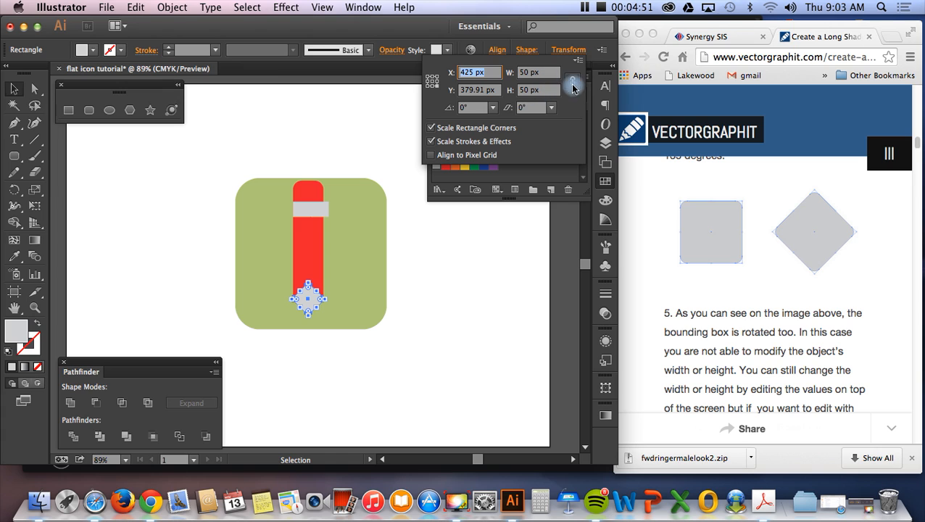
pyautogui.click(571, 87)
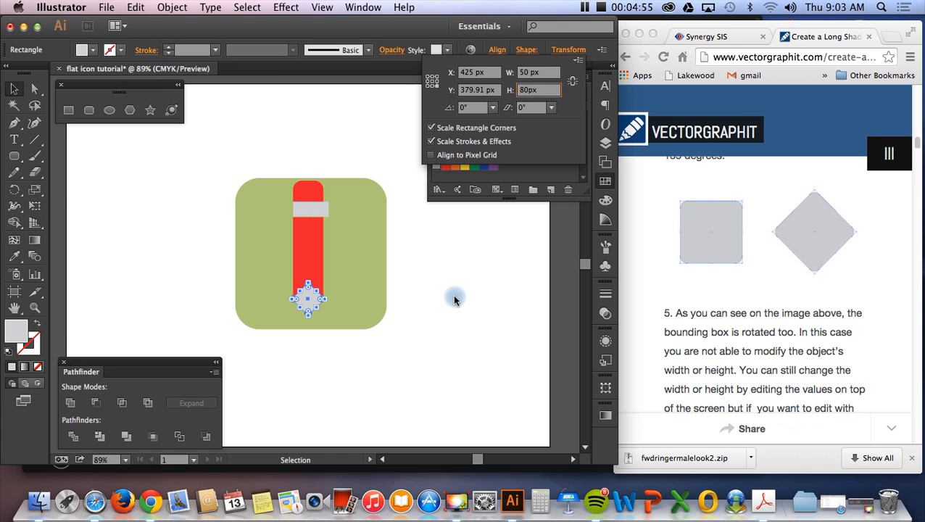
pyautogui.press('Return')
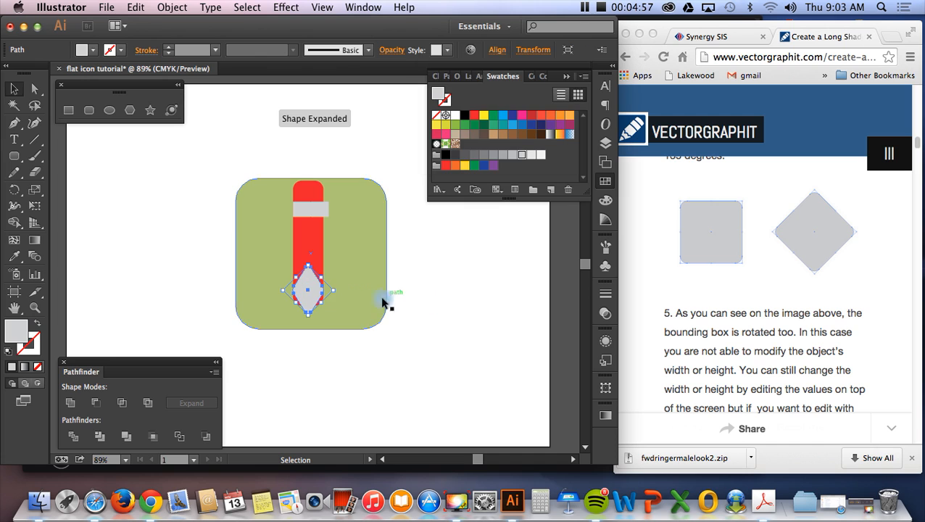
pyautogui.moveTo(312, 295); pyautogui.dragTo(310, 314)
pyautogui.click(438, 350)
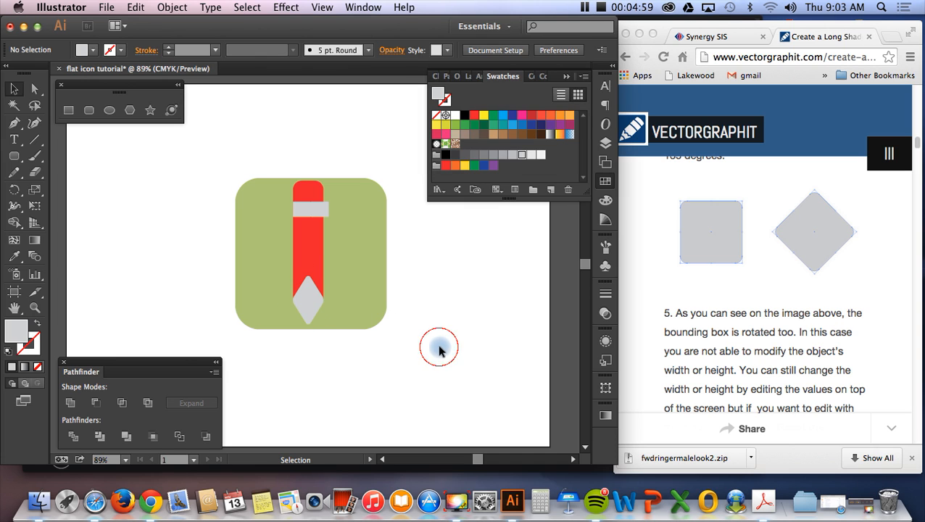
pyautogui.click(303, 303)
pyautogui.click(394, 269)
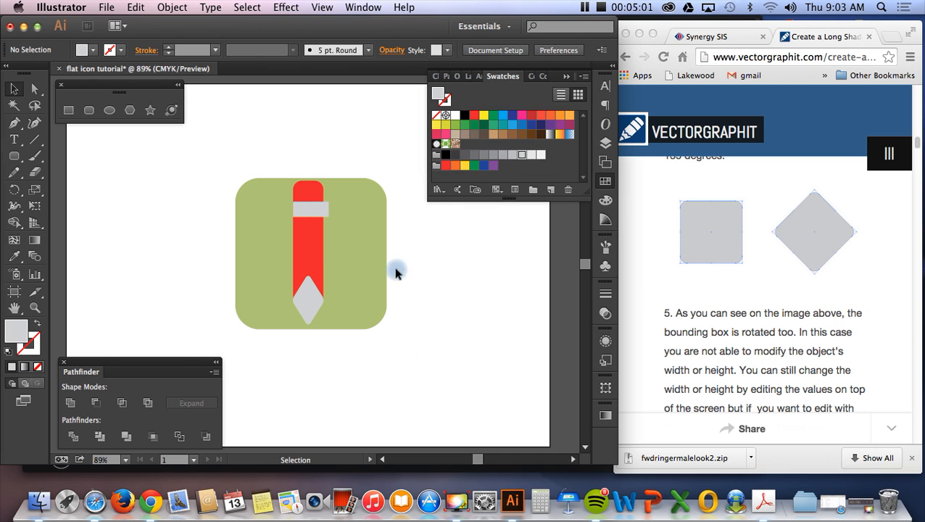
# Bring the red bar and the light gray band to the front, above the gray diamond.
pyautogui.click(311, 247)
pyautogui.keyDown('shift'); pyautogui.click(308, 210); pyautogui.keyUp('shift')
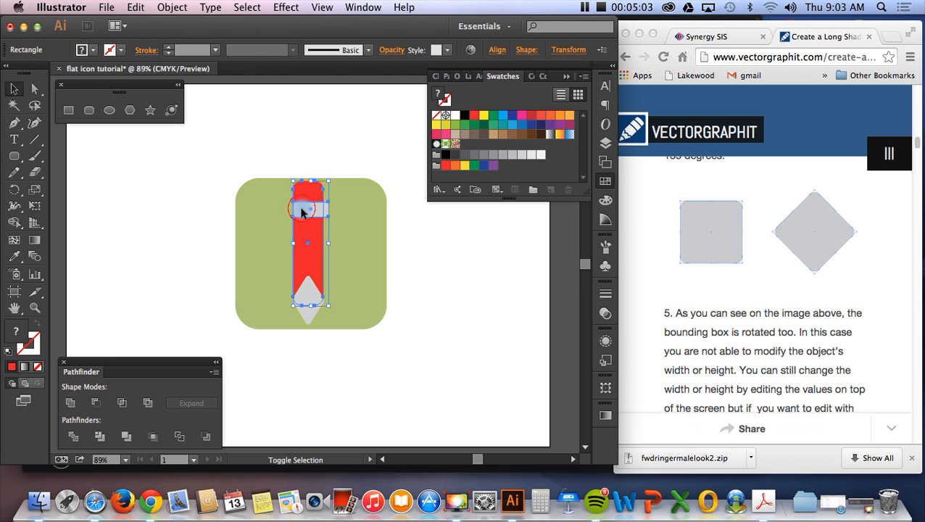
pyautogui.rightClick(312, 293)
pyautogui.moveTo(363, 383)
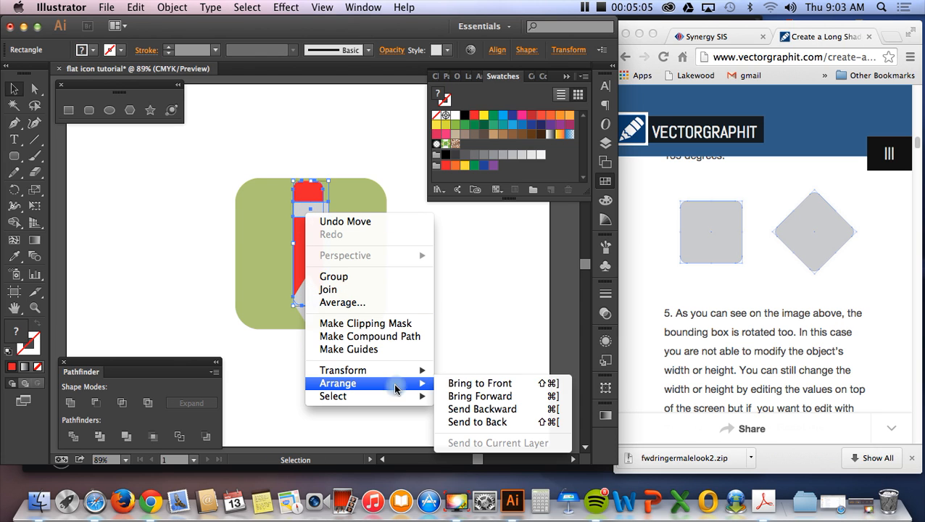
pyautogui.click(457, 383)
pyautogui.click(394, 353)
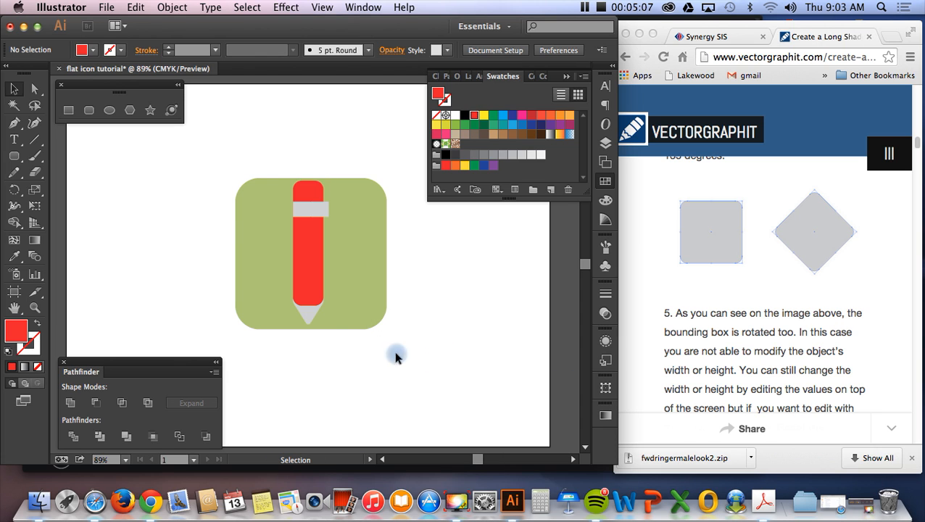
# Try nudging the gray diamond slightly left under the red bar.
pyautogui.click(306, 319)
pyautogui.press('Left')
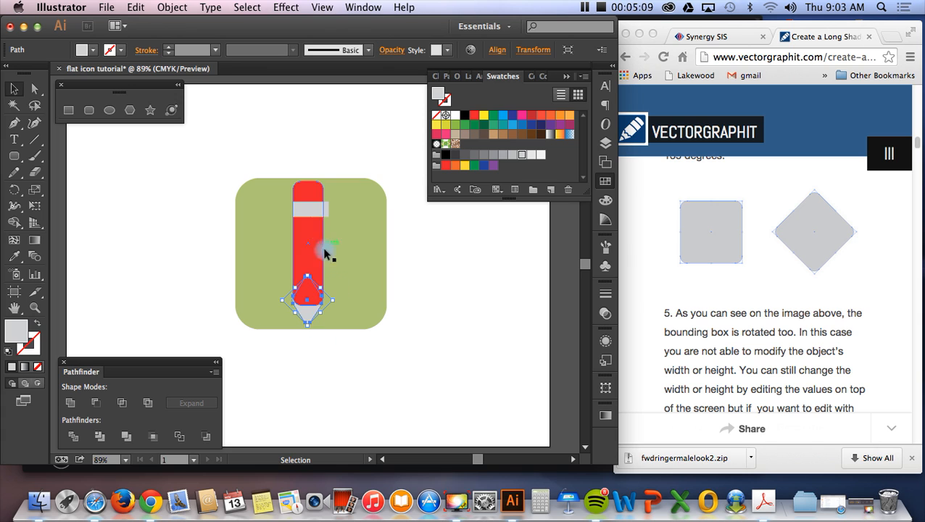
pyautogui.click(481, 283)
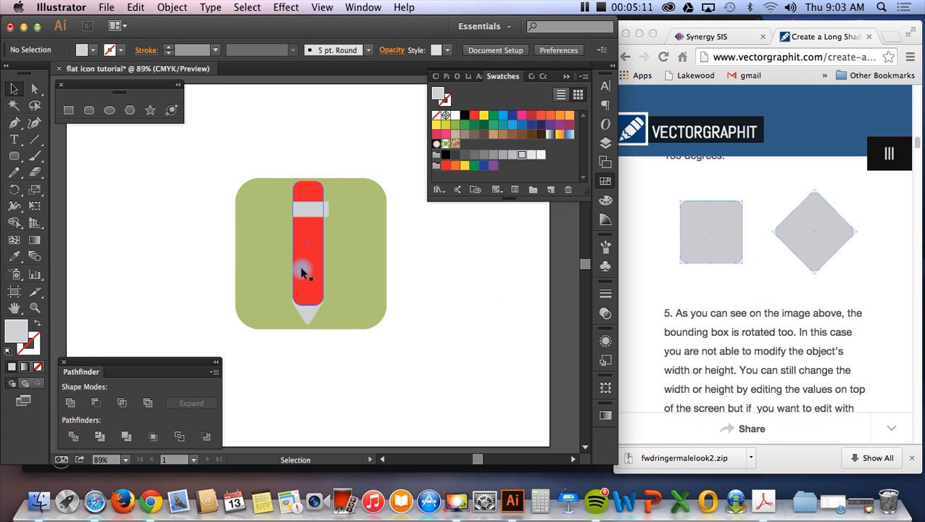
pyautogui.moveTo(305, 311); pyautogui.dragTo(303, 155)
pyautogui.click(303, 154)
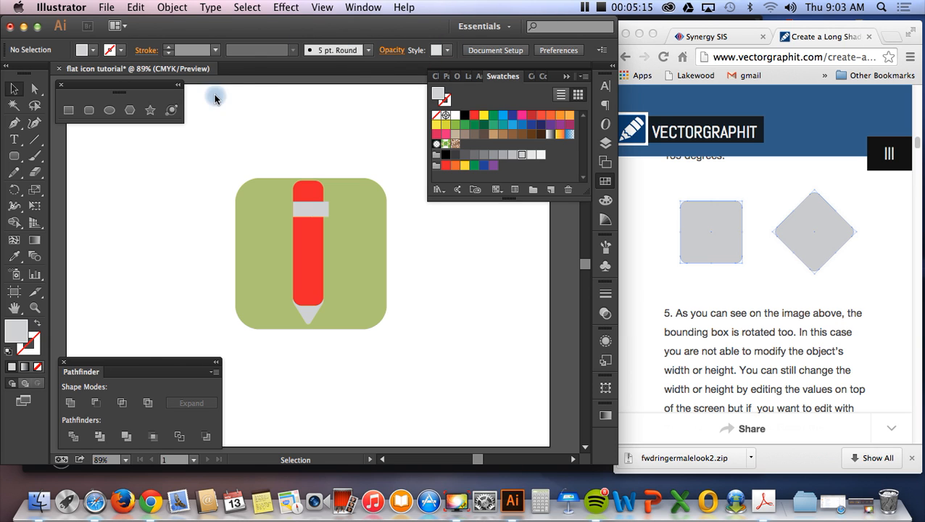
# Align the pencil parts and the green square to each other by their horizontal centers.
pyautogui.click(322, 8)
pyautogui.moveTo(362, 7)
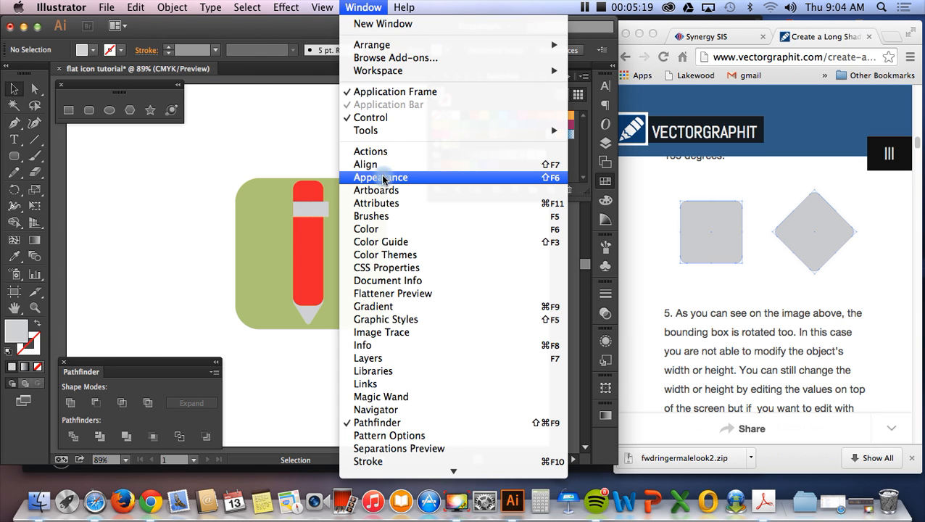
pyautogui.click(367, 165)
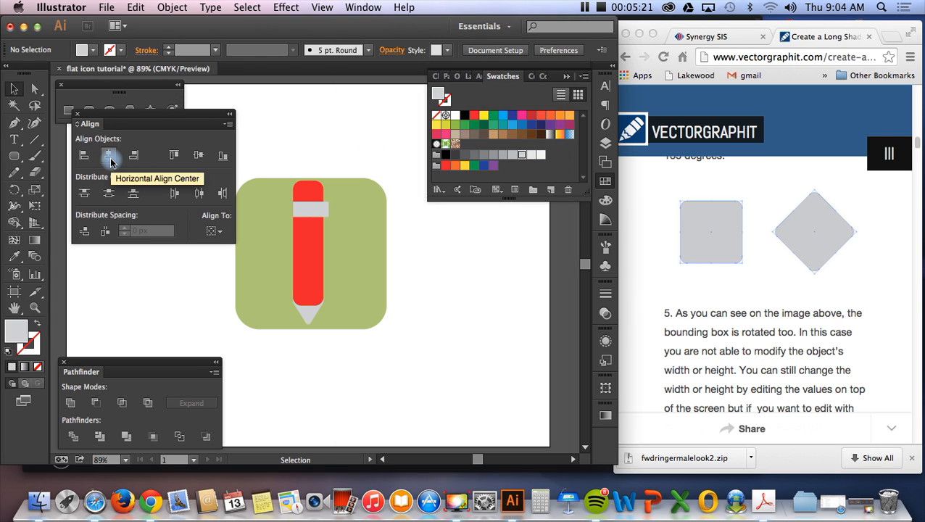
pyautogui.click(299, 153)
pyautogui.moveTo(298, 152); pyautogui.dragTo(311, 358)
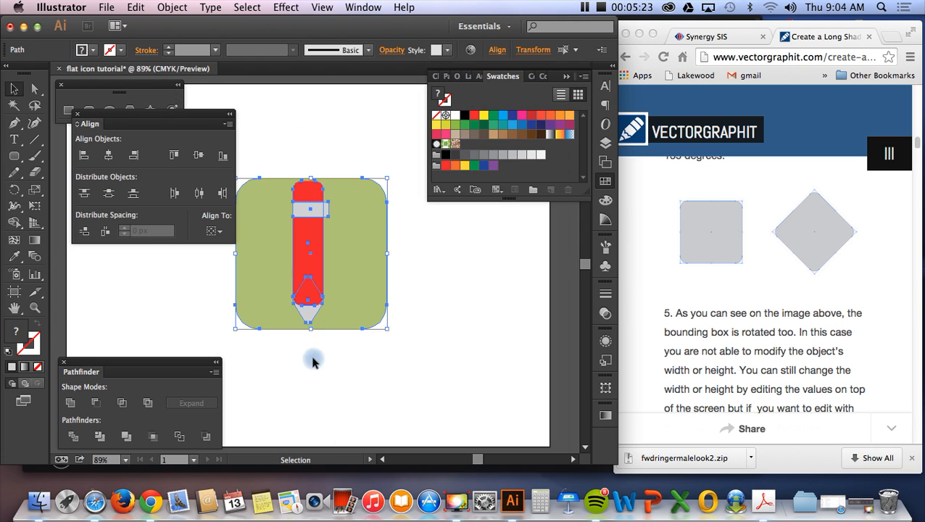
pyautogui.click(108, 155)
pyautogui.click(289, 147)
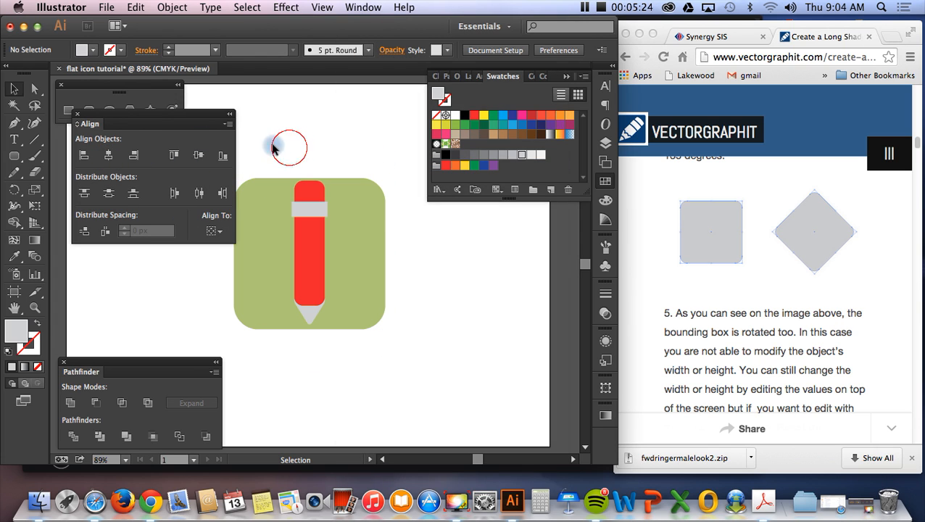
pyautogui.click(78, 113)
pyautogui.click(312, 315)
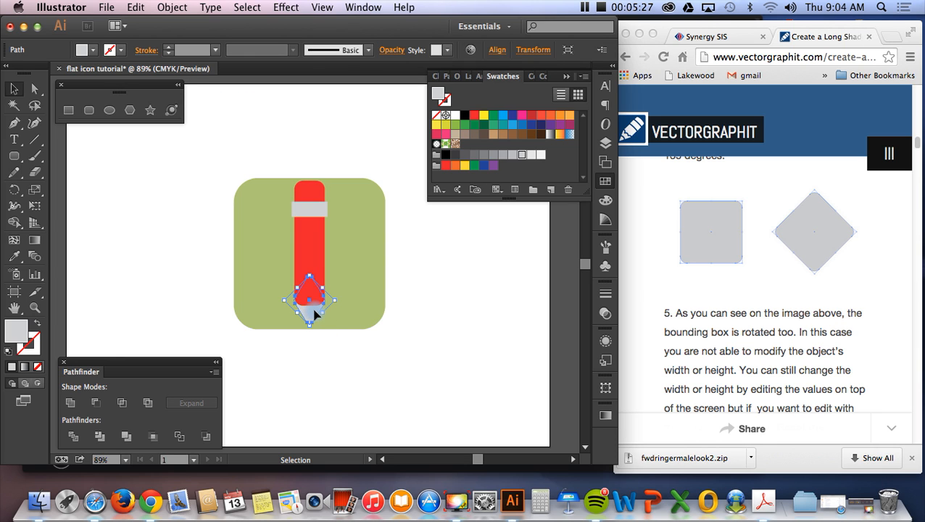
pyautogui.click(442, 305)
# Draw a small ellipse over the pencil tip's lower point and fill it with dark gray.
pyautogui.scroll(-5, 761, 317)
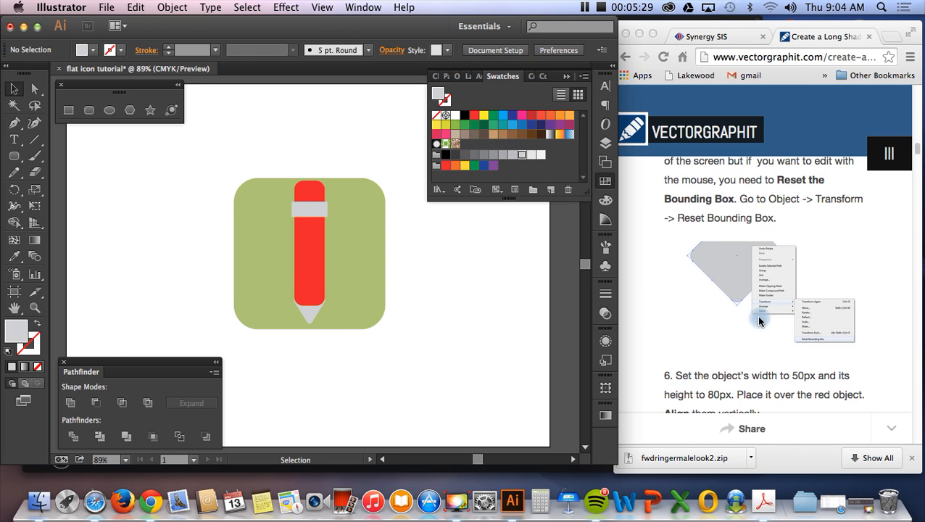
pyautogui.click(109, 110)
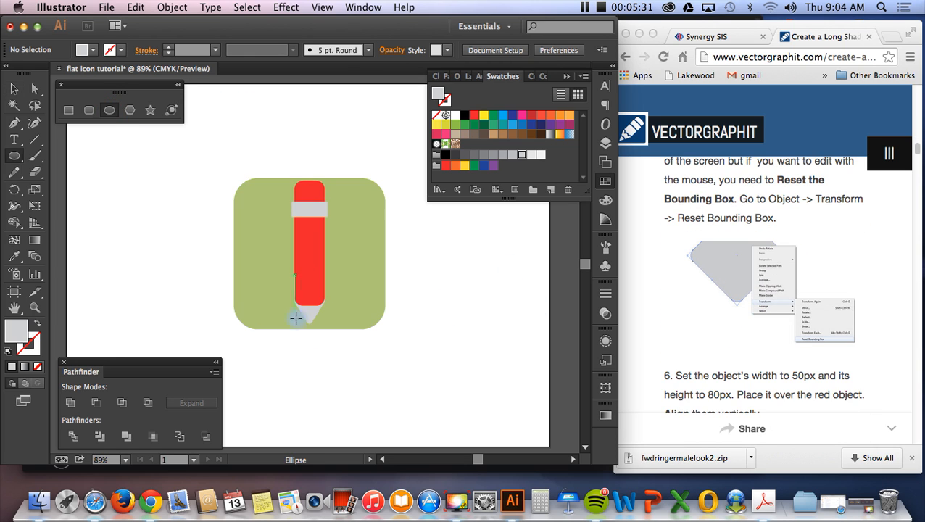
pyautogui.moveTo(298, 317); pyautogui.dragTo(316, 331)
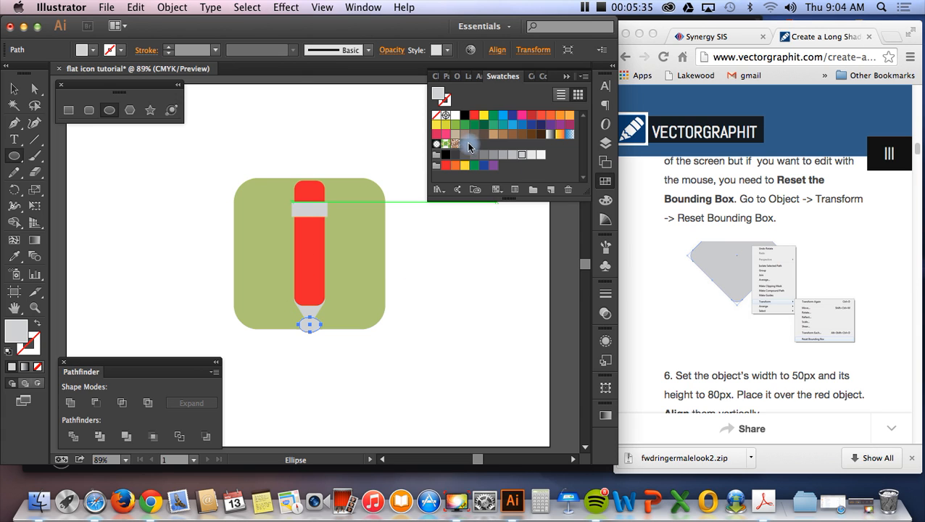
pyautogui.click(464, 157)
pyautogui.click(14, 87)
pyautogui.click(114, 174)
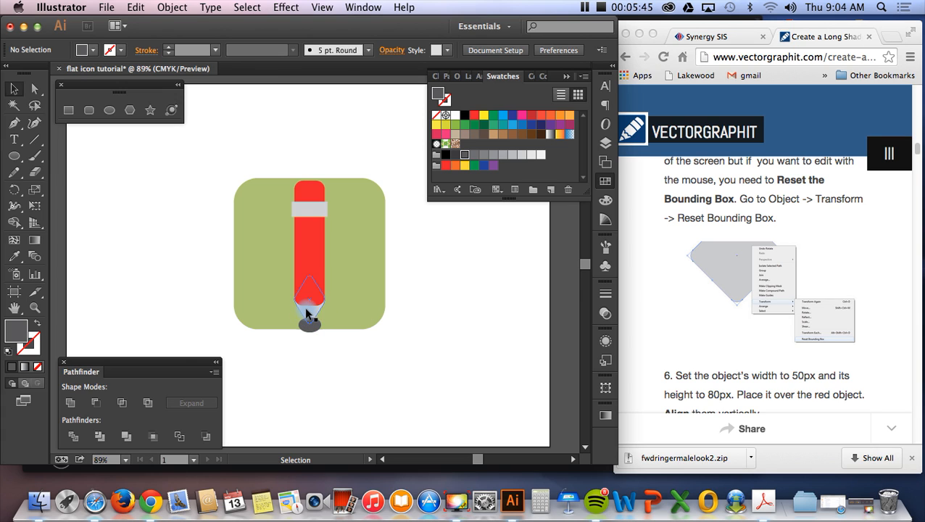
# Try to intersect the light gray diamond with the dark gray ellipse using Pathfinder Intersect.
pyautogui.click(304, 307)
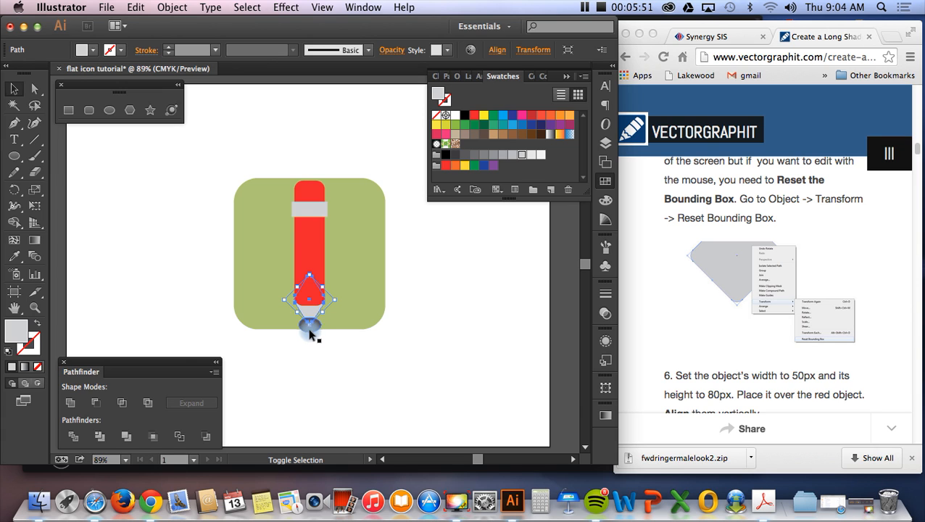
pyautogui.keyDown('shift'); pyautogui.click(310, 325); pyautogui.keyUp('shift')
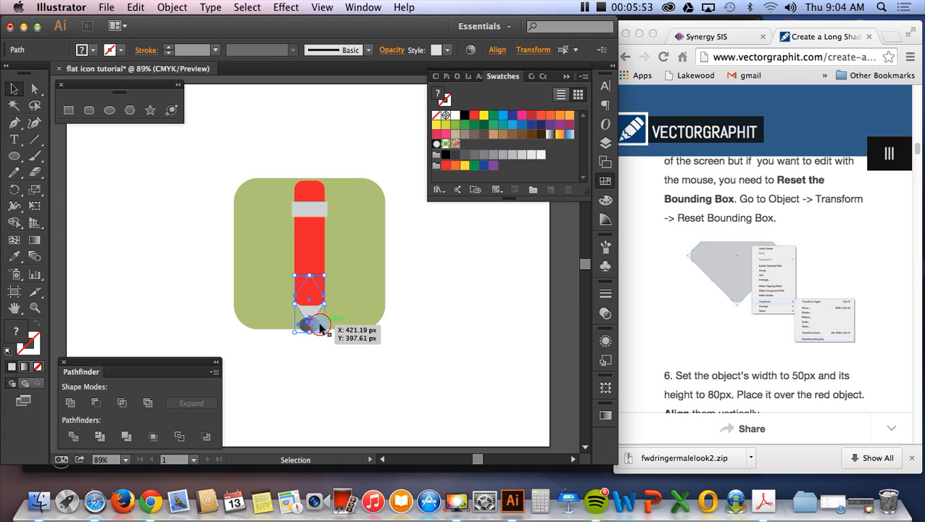
pyautogui.click(95, 403)
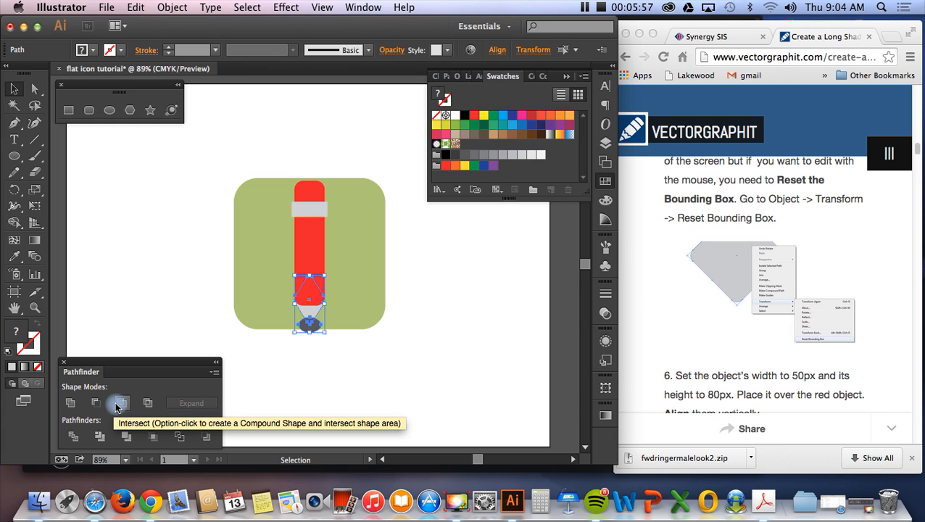
pyautogui.click(122, 403)
pyautogui.click(294, 337)
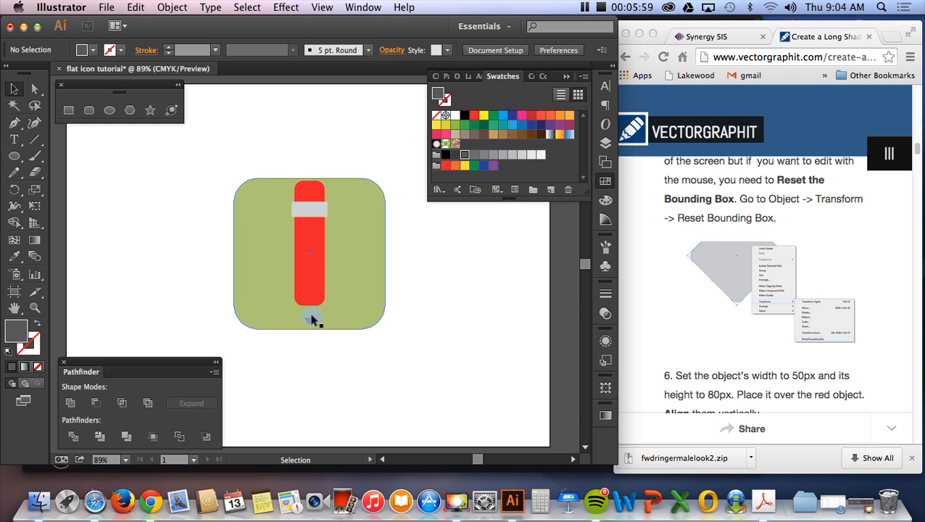
pyautogui.moveTo(297, 291); pyautogui.dragTo(326, 355)
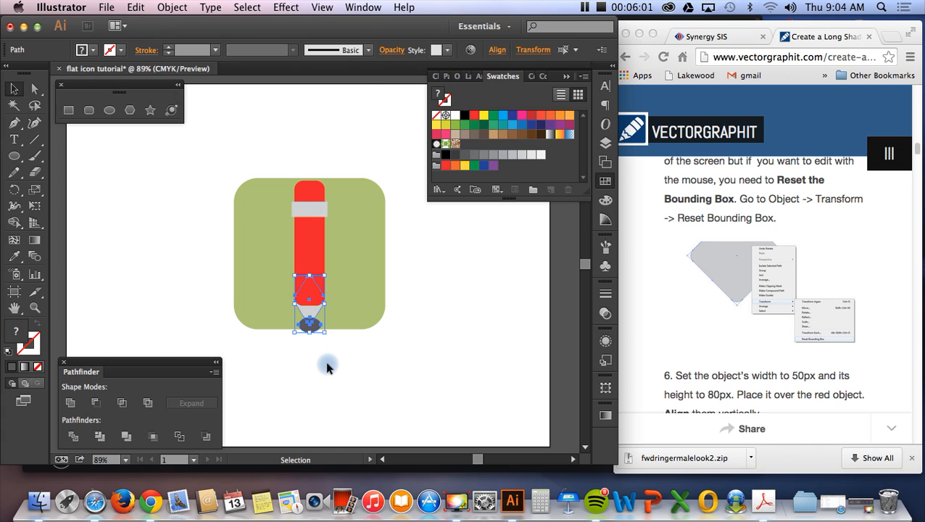
pyautogui.click(325, 366)
# Copy the light gray diamond and paste a duplicate directly in front of the original.
pyautogui.click(305, 310)
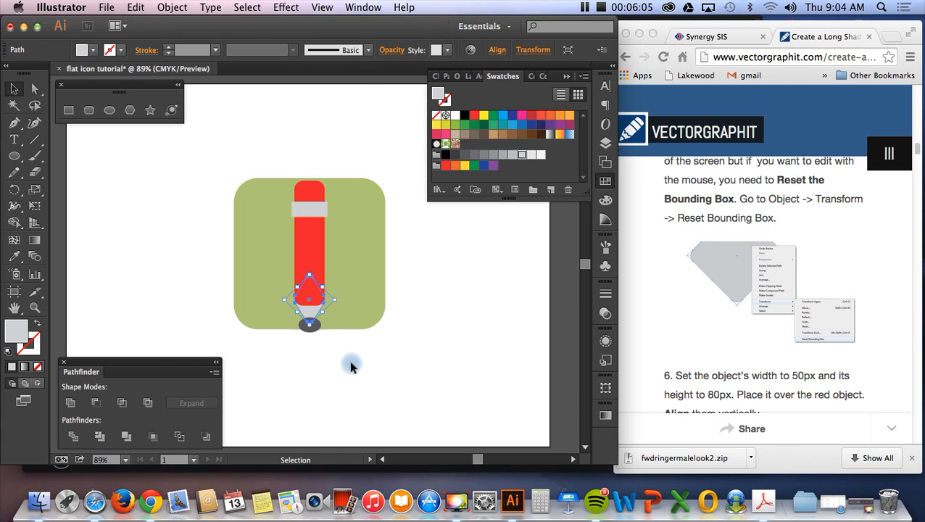
pyautogui.click(135, 7)
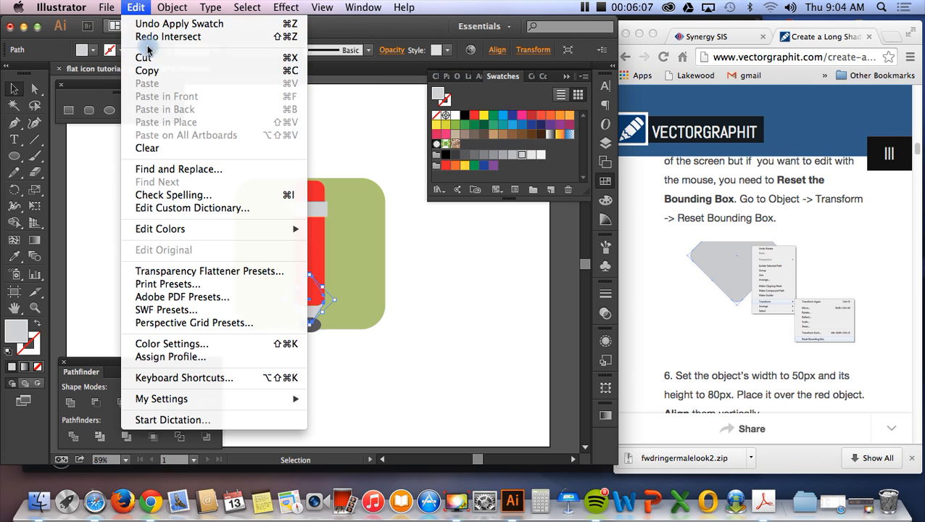
pyautogui.click(148, 71)
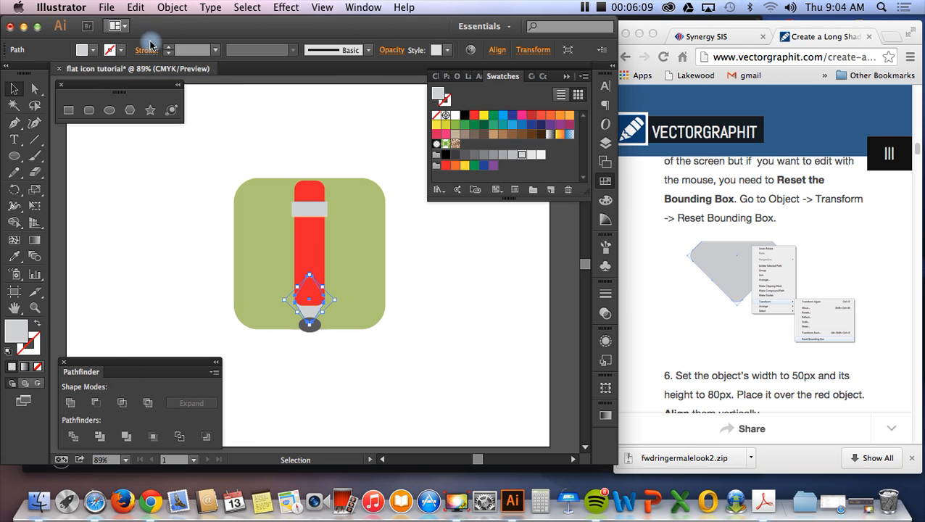
pyautogui.click(135, 7)
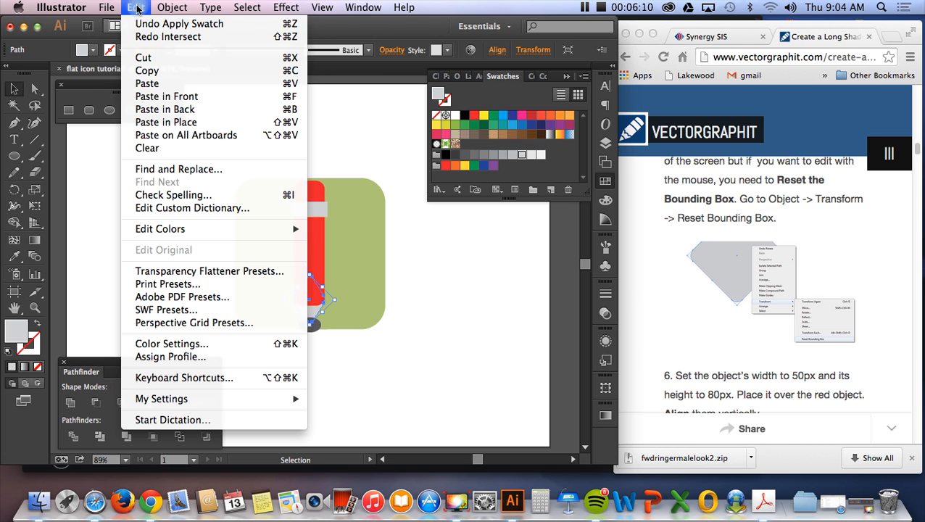
pyautogui.click(160, 98)
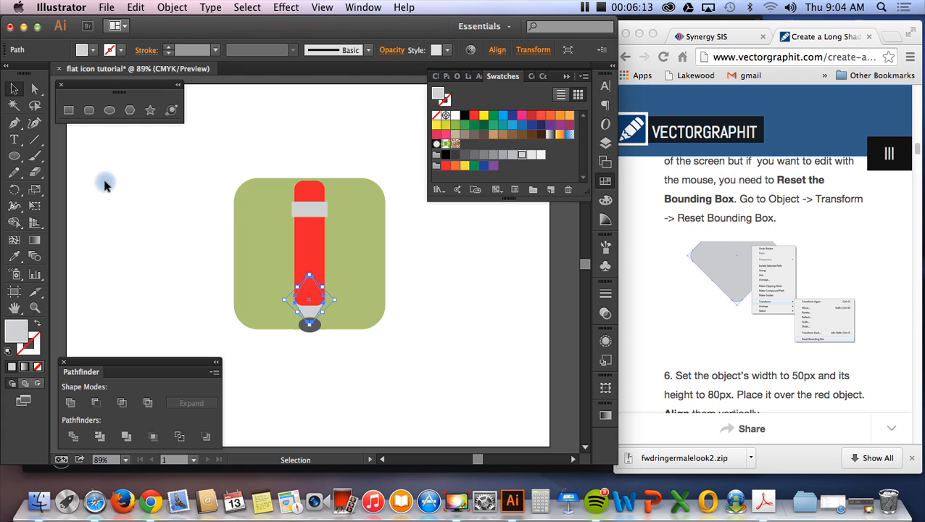
pyautogui.moveTo(311, 310); pyautogui.dragTo(378, 316)
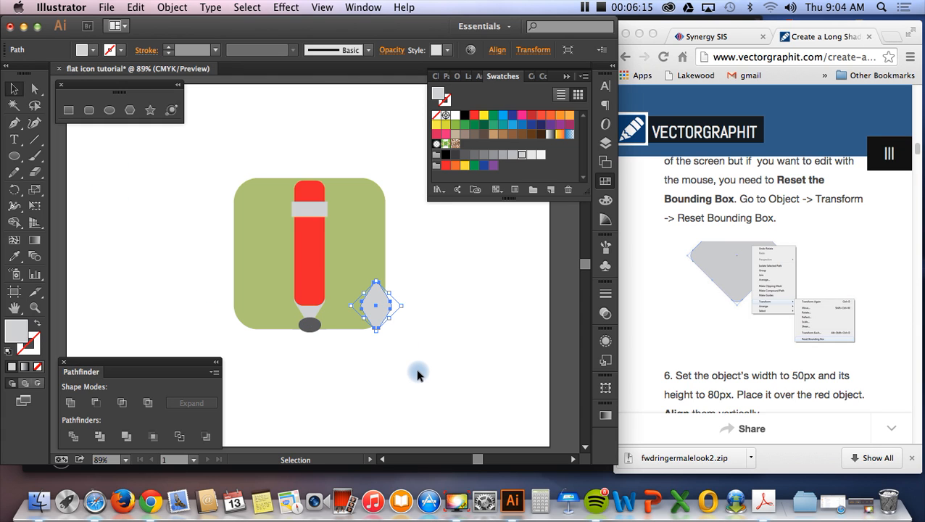
pyautogui.press('super+z')
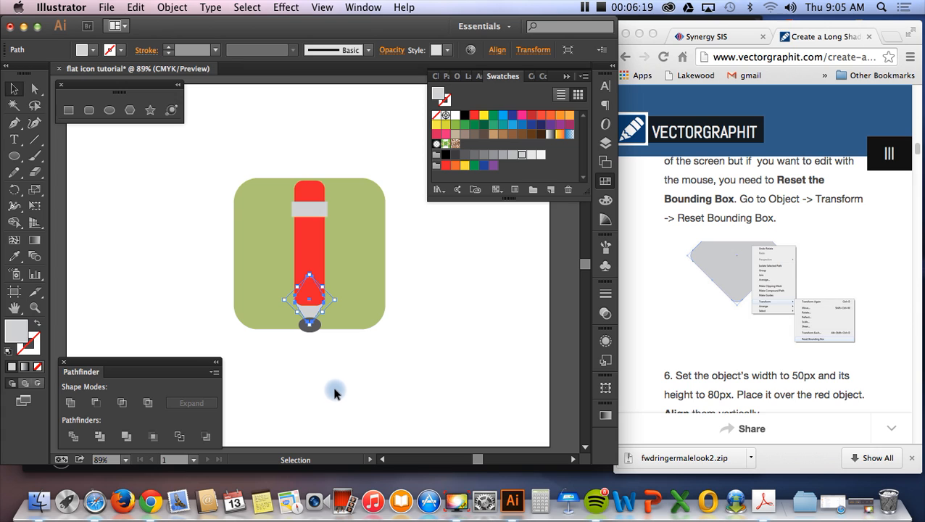
# Intersect the duplicate diamond with the dark gray ellipse to form the pencil's lead point.
pyautogui.keyDown('shift'); pyautogui.click(307, 330); pyautogui.keyUp('shift')
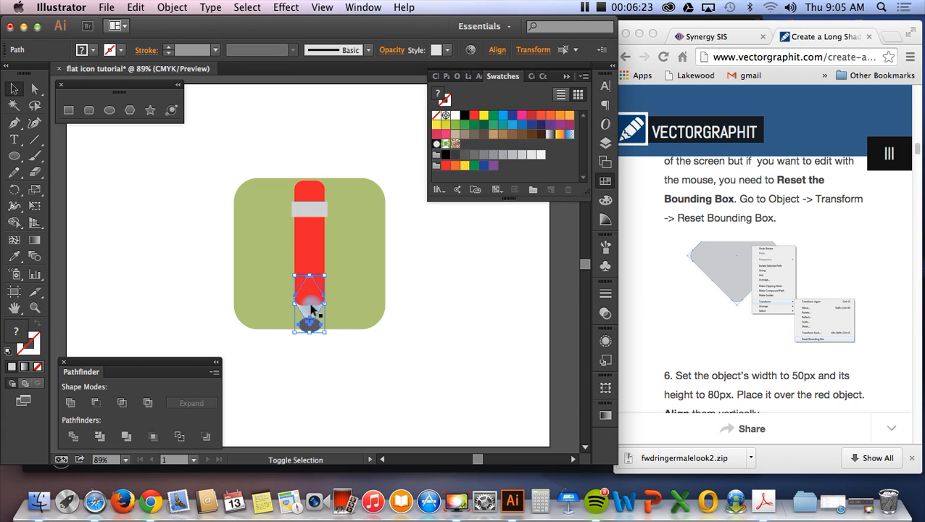
pyautogui.moveTo(304, 330)
pyautogui.mouseDown()
pyautogui.moveTo(317, 333)
pyautogui.moveTo(314, 277)
pyautogui.mouseUp()
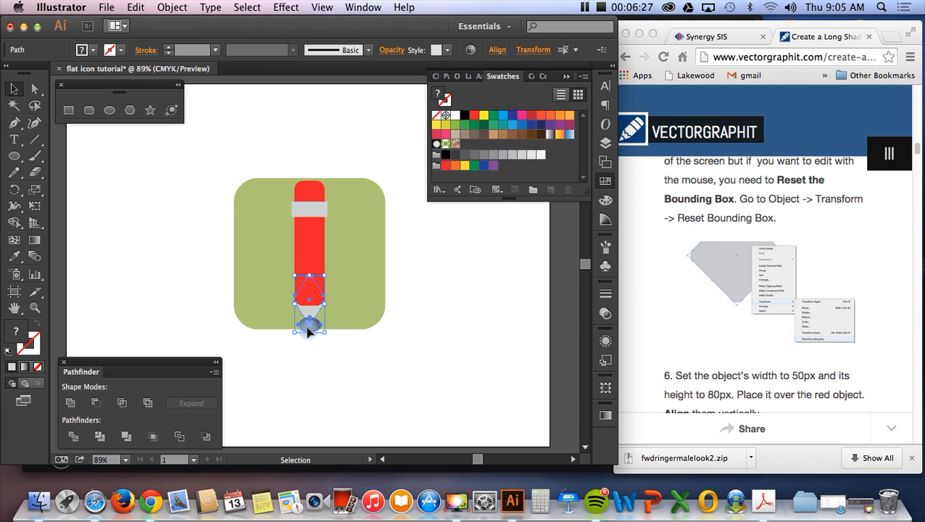
pyautogui.moveTo(307, 331); pyautogui.dragTo(308, 330)
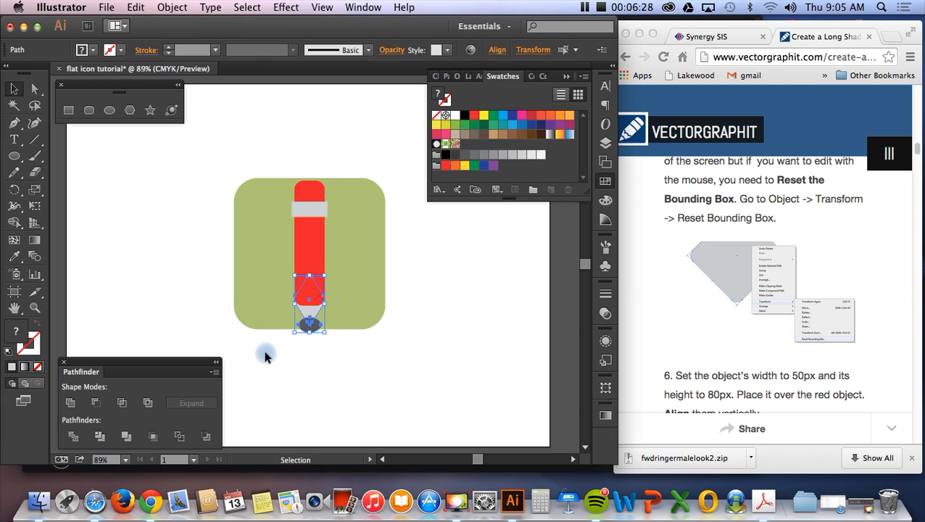
pyautogui.click(122, 402)
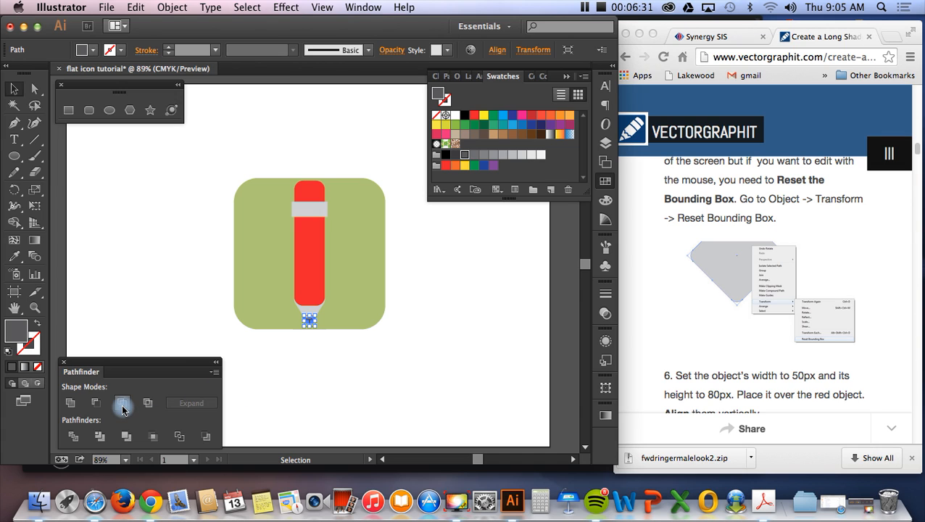
pyautogui.click(235, 396)
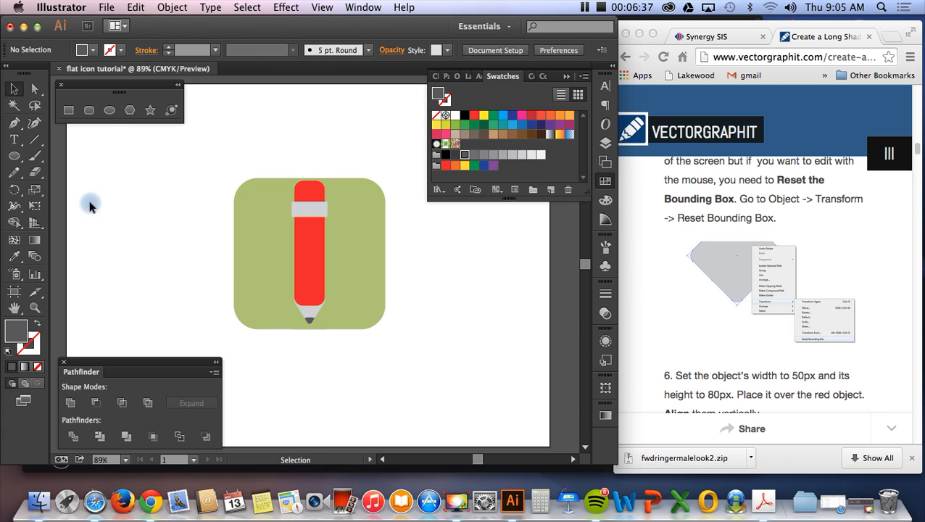
# Draw small dark gray circles near the pencil and place the smallest on the red body's lower-right corner.
pyautogui.click(108, 110)
pyautogui.moveTo(276, 296)
pyautogui.mouseDown()
pyautogui.moveTo(285, 304)
pyautogui.moveTo(263, 301)
pyautogui.moveTo(285, 303)
pyautogui.mouseUp()
pyautogui.click(14, 89)
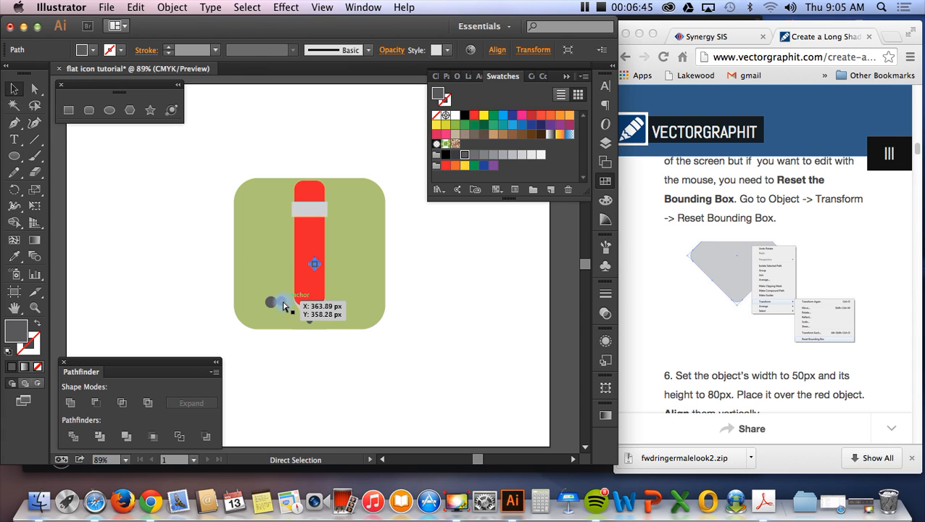
pyautogui.moveTo(314, 265)
pyautogui.mouseDown()
pyautogui.moveTo(263, 303)
pyautogui.moveTo(321, 307)
pyautogui.mouseUp()
pyautogui.click(280, 317)
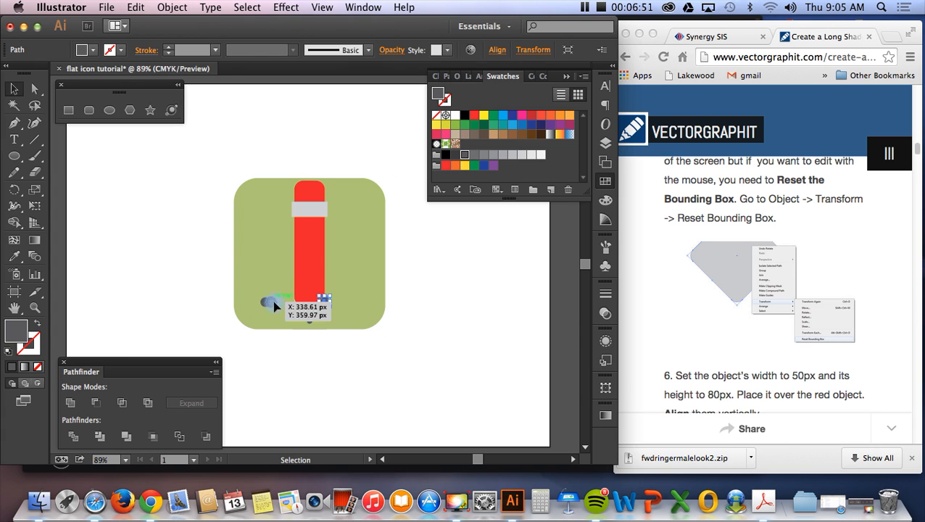
# Place one dark gray circle on the red body's lower-left corner and a larger one at the middle of its lower edge.
pyautogui.moveTo(269, 301)
pyautogui.mouseDown()
pyautogui.moveTo(318, 302)
pyautogui.moveTo(297, 307)
pyautogui.mouseUp()
pyautogui.doubleClick(274, 301)
pyautogui.doubleClick(287, 317)
pyautogui.click(342, 327)
pyautogui.click(320, 300)
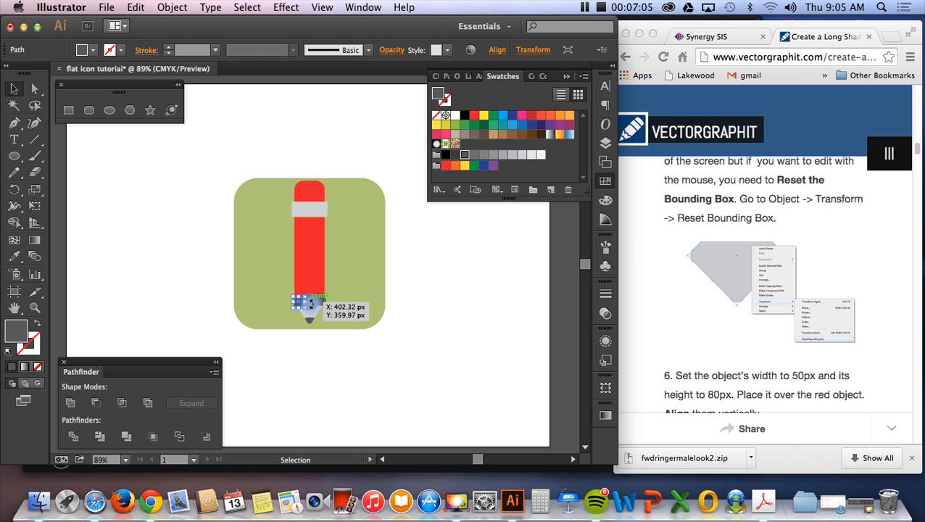
pyautogui.click(309, 304)
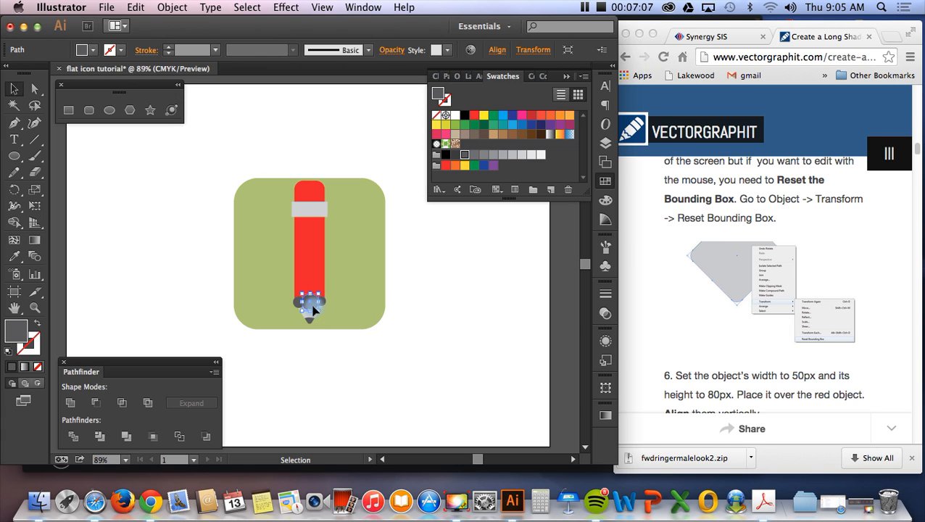
# Zoom in to 200% and slightly enlarge the right dark gray circle at the red body's lower end.
pyautogui.click(345, 344)
pyautogui.click(320, 300)
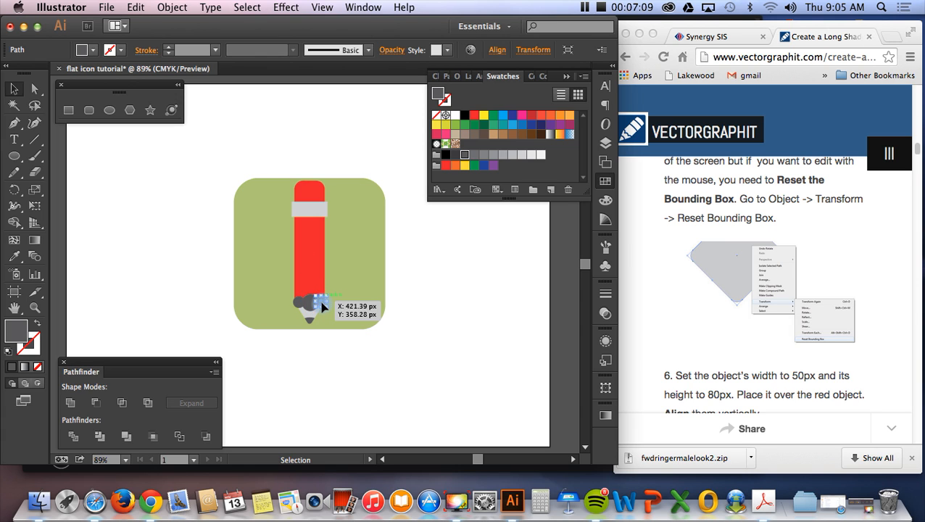
pyautogui.keyDown('shift'); pyautogui.click(309, 304); pyautogui.keyUp('shift')
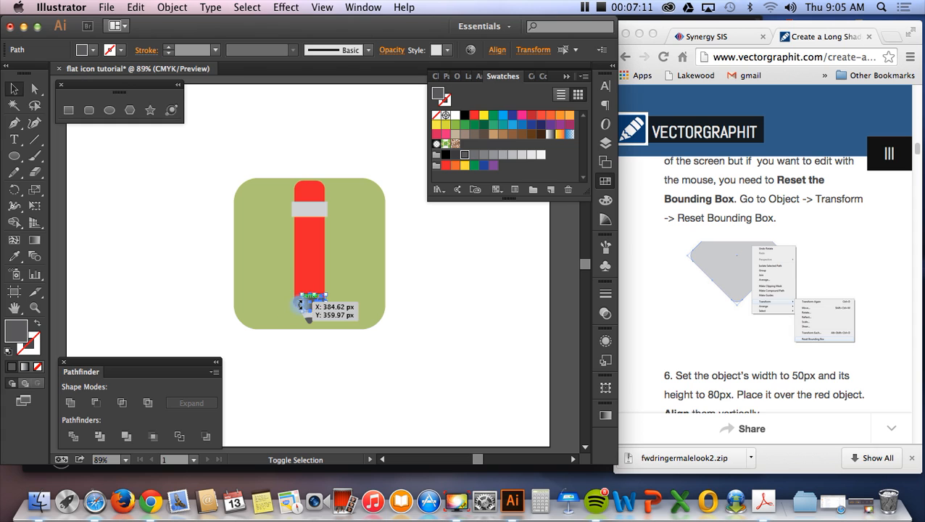
pyautogui.keyDown('shift'); pyautogui.click(294, 304); pyautogui.keyUp('shift')
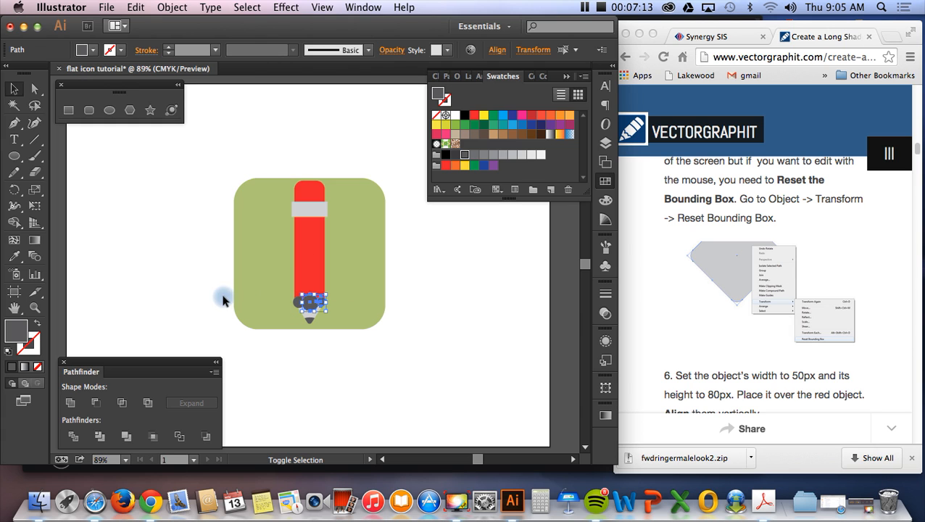
pyautogui.click(118, 468)
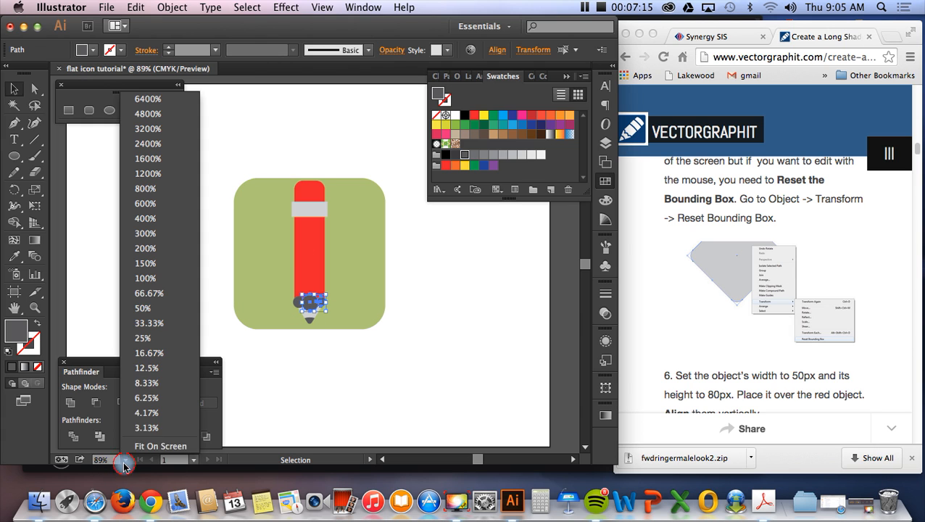
pyautogui.click(142, 280)
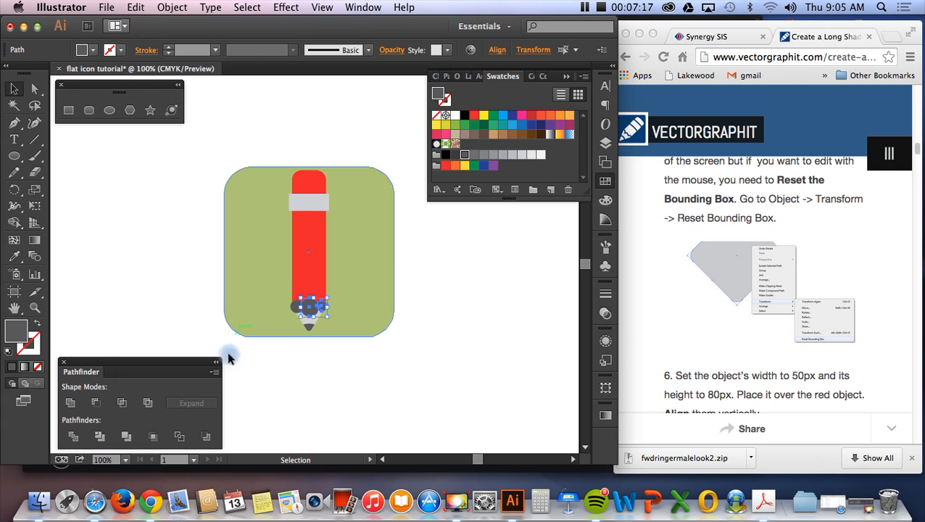
pyautogui.click(124, 459)
pyautogui.click(134, 253)
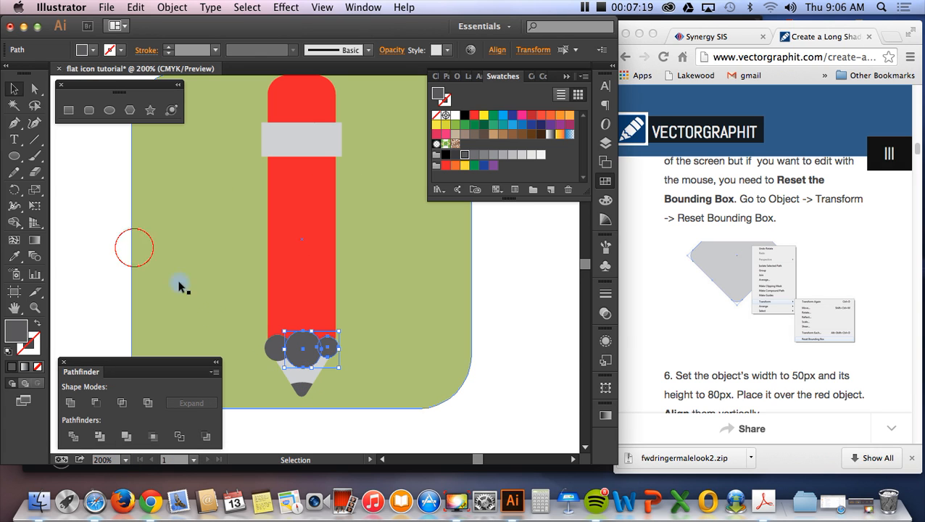
pyautogui.click(382, 371)
pyautogui.click(332, 348)
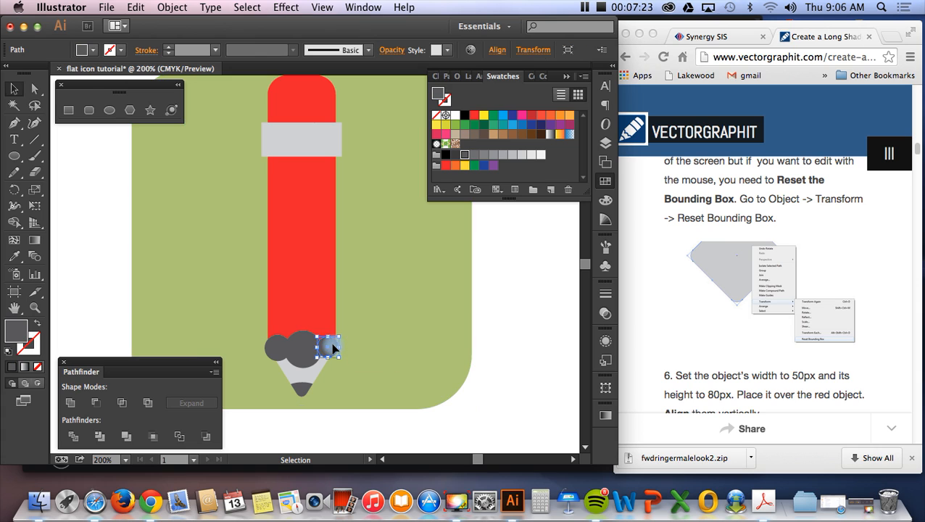
pyautogui.moveTo(320, 356); pyautogui.dragTo(324, 351)
# Nudge the left, middle and right dark gray circles slightly down over the red body's lower edge.
pyautogui.click(301, 352)
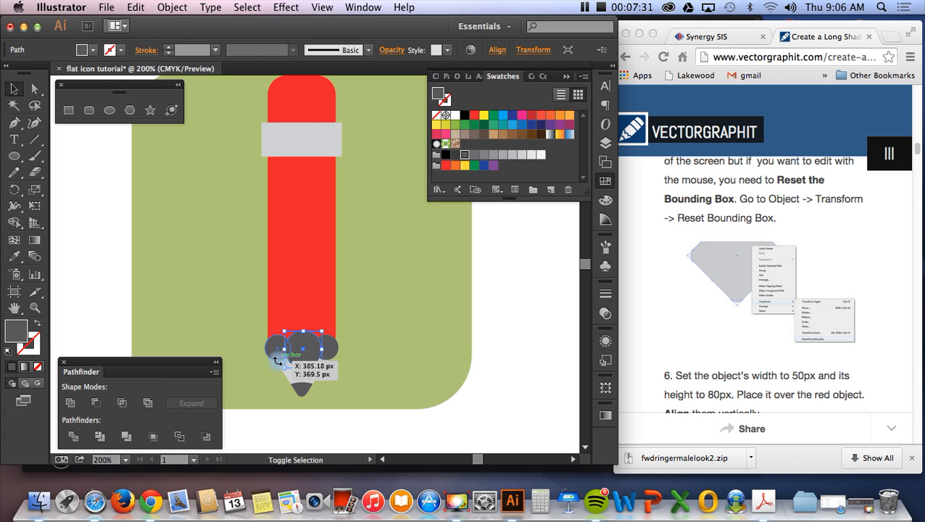
pyautogui.keyDown('shift'); pyautogui.click(278, 356); pyautogui.keyUp('shift')
pyautogui.press('Down')
pyautogui.press('Down')
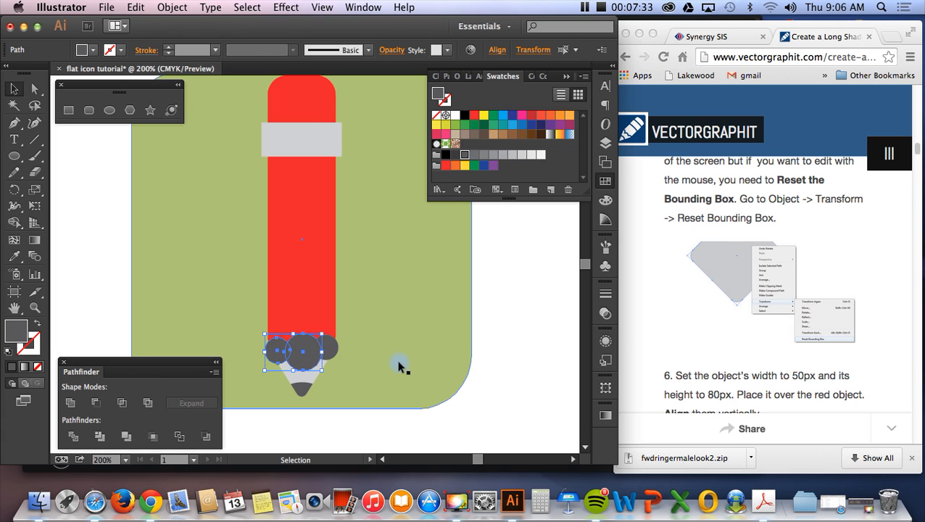
pyautogui.click(331, 349)
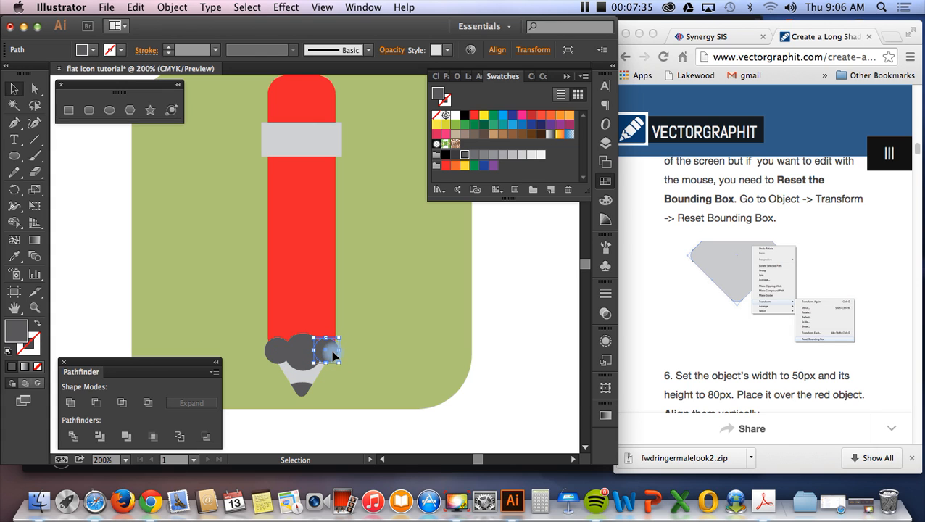
# Unite the three dark gray circles and subtract the combined shape from the red body to scallop its lower edge.
pyautogui.keyDown('shift'); pyautogui.click(303, 354); pyautogui.keyUp('shift')
pyautogui.click(71, 403)
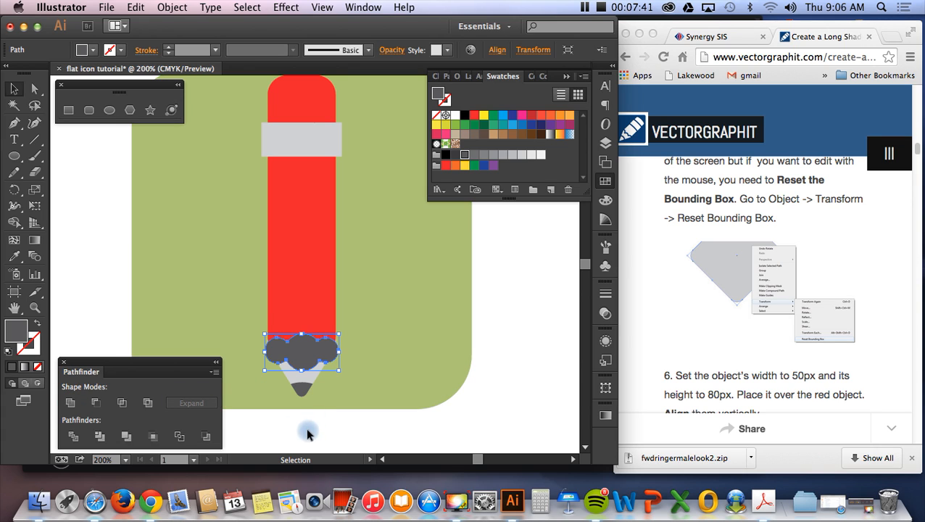
pyautogui.click(309, 240)
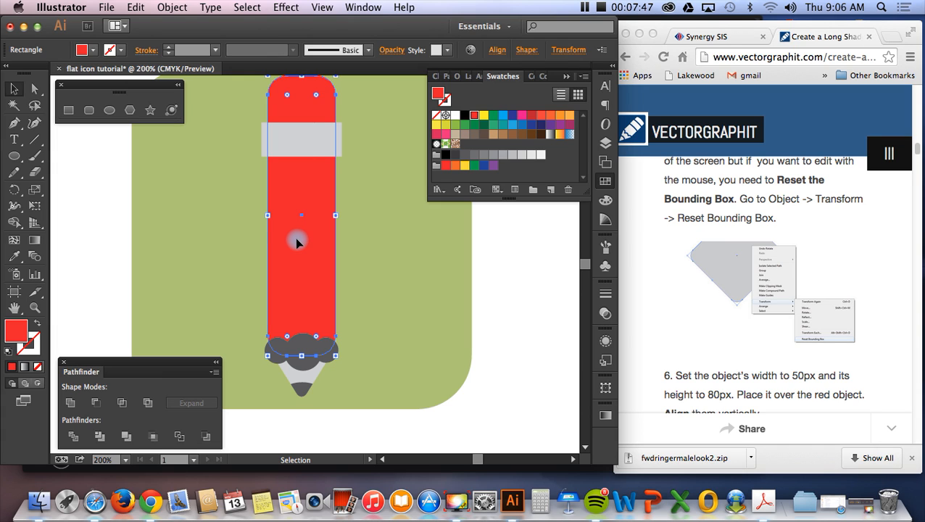
pyautogui.keyDown('shift'); pyautogui.click(305, 345); pyautogui.keyUp('shift')
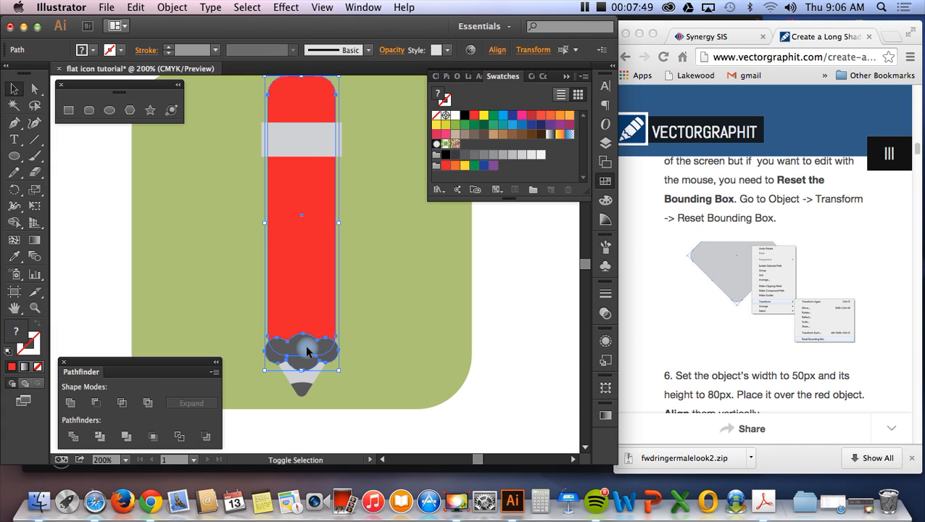
pyautogui.click(121, 403)
pyautogui.press('super+z')
pyautogui.click(95, 403)
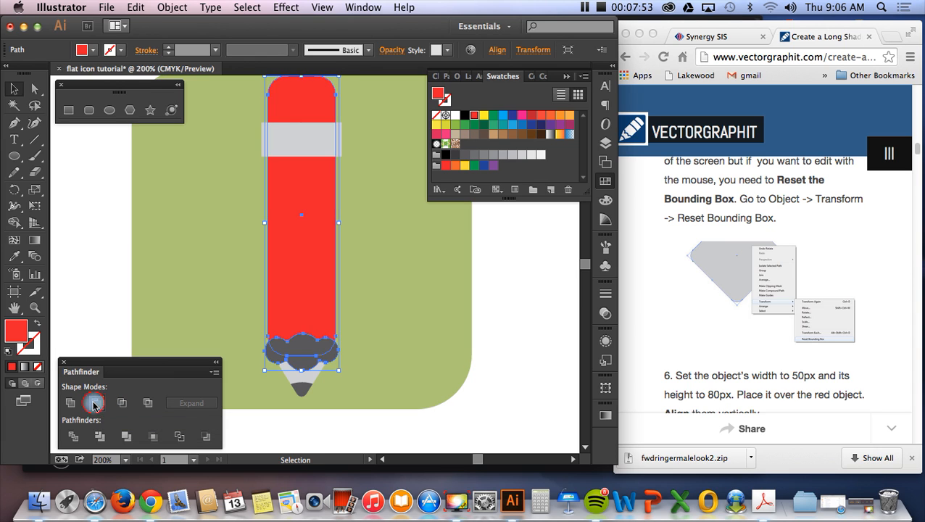
pyautogui.click(86, 290)
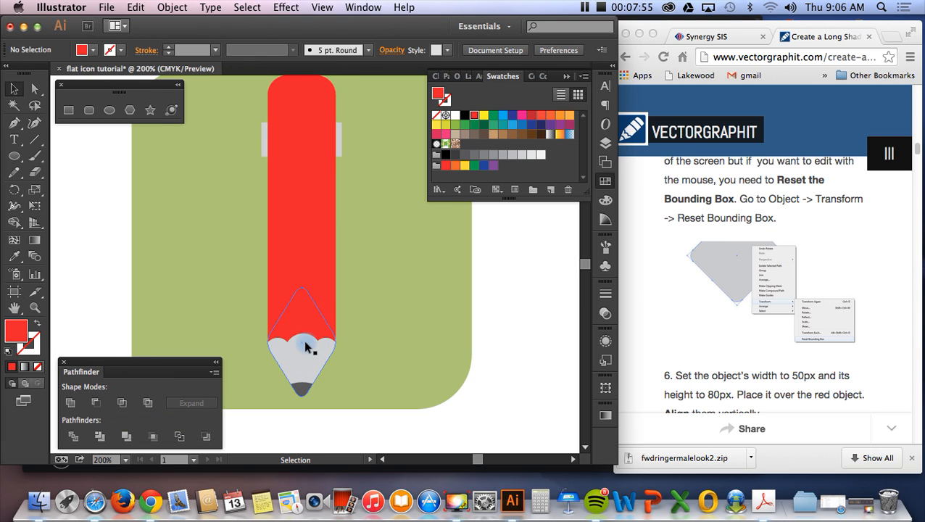
# Bring the light gray band near the pencil's upper end to the front of the red body.
pyautogui.click(262, 140)
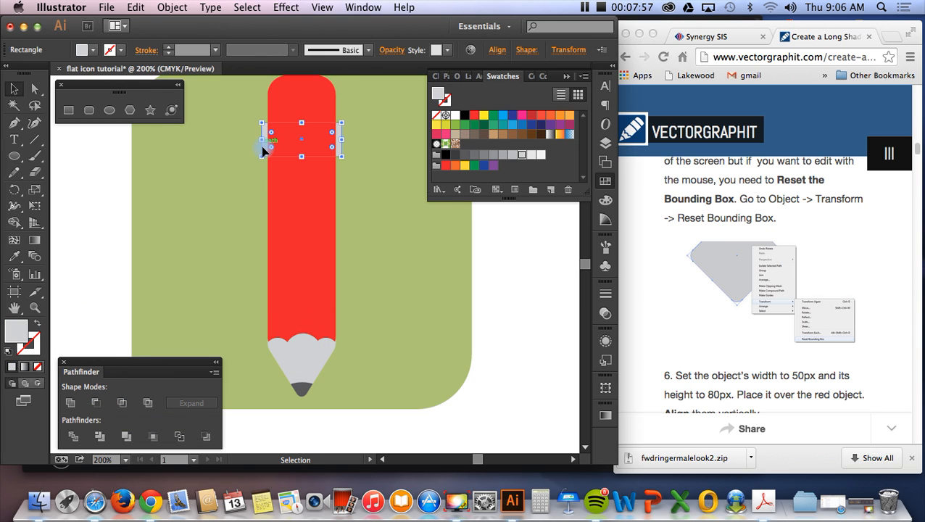
pyautogui.rightClick(265, 144)
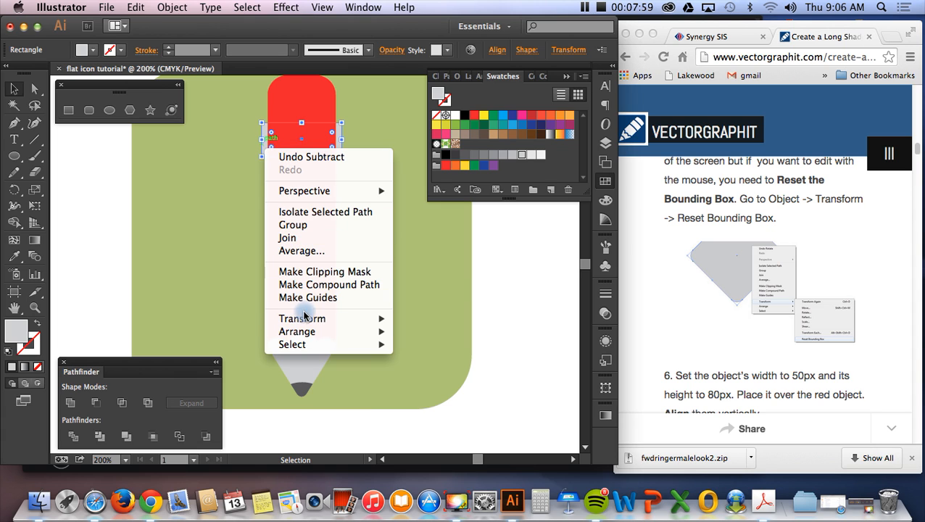
pyautogui.moveTo(306, 321)
pyautogui.moveTo(341, 331)
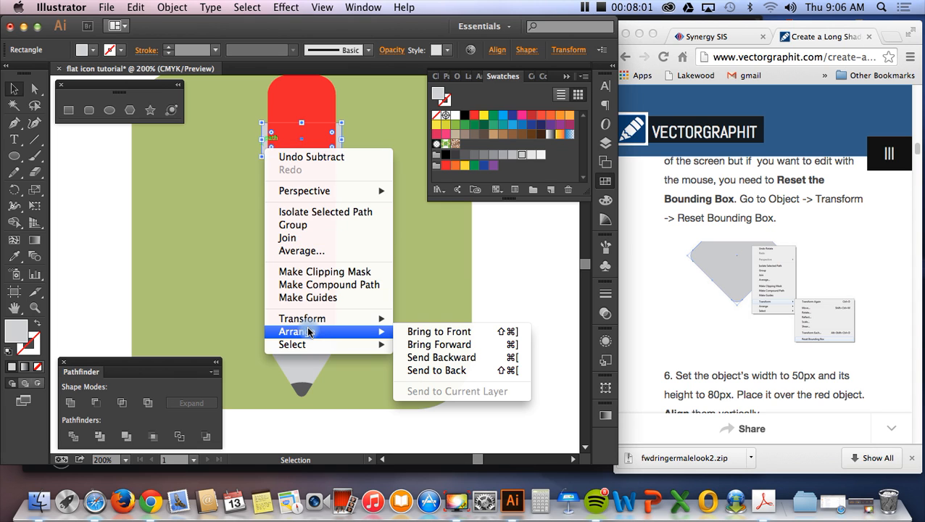
pyautogui.click(424, 332)
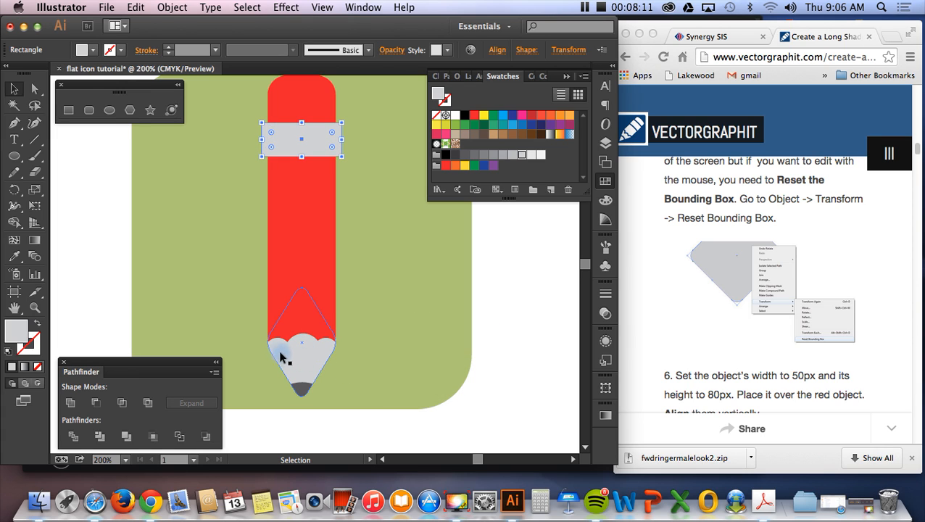
# Draw a green rectangle over the right part of the red body, from the gray band's lower edge to just past the scallops.
pyautogui.click(373, 343)
pyautogui.moveTo(156, 364); pyautogui.dragTo(148, 360)
pyautogui.click(68, 110)
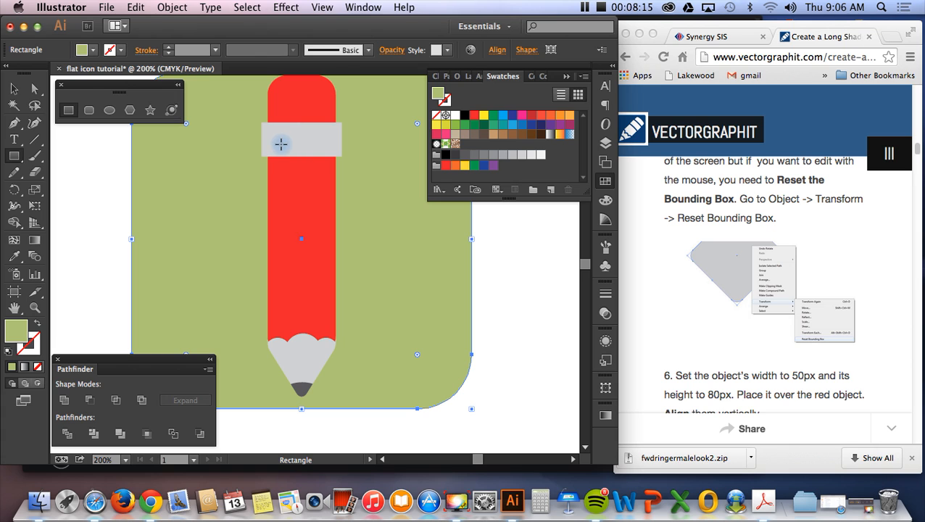
pyautogui.moveTo(284, 140)
pyautogui.mouseDown()
pyautogui.moveTo(299, 330)
pyautogui.moveTo(345, 350)
pyautogui.mouseUp()
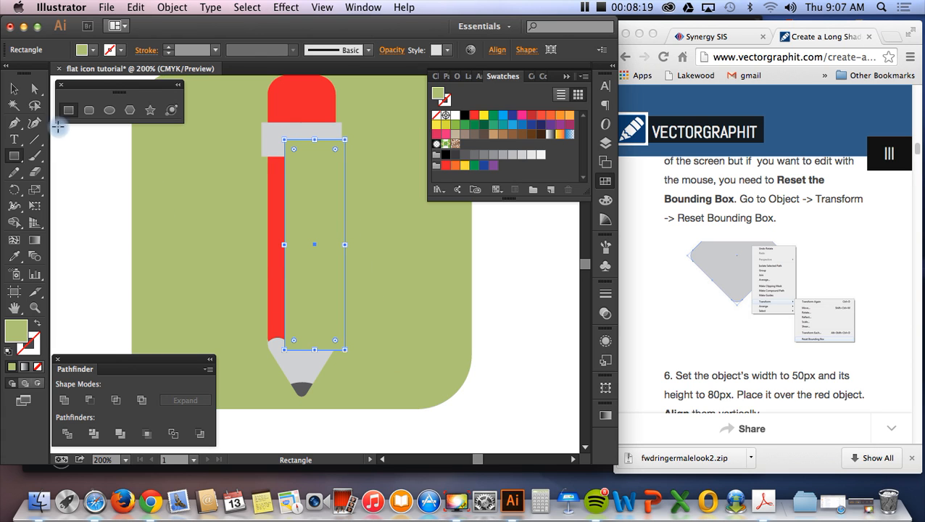
pyautogui.click(14, 89)
pyautogui.moveTo(316, 231); pyautogui.dragTo(323, 231)
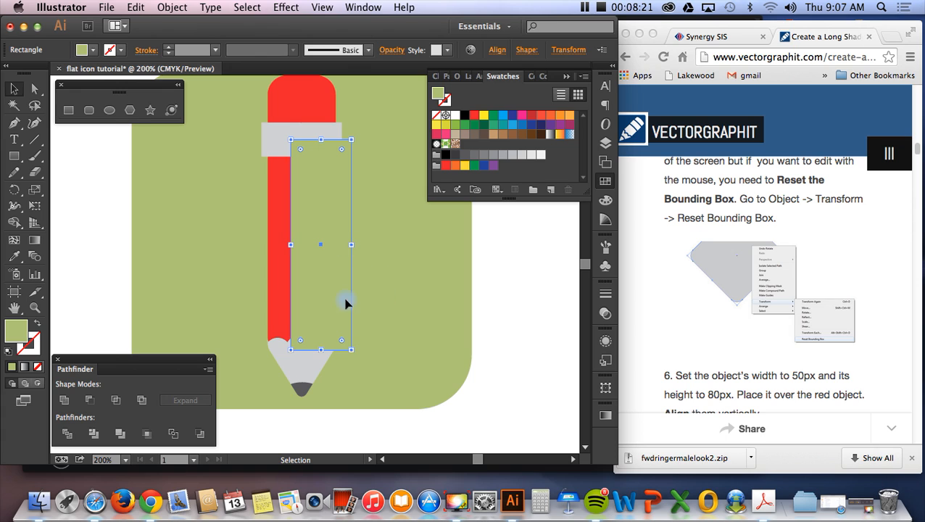
pyautogui.moveTo(290, 349); pyautogui.dragTo(289, 349)
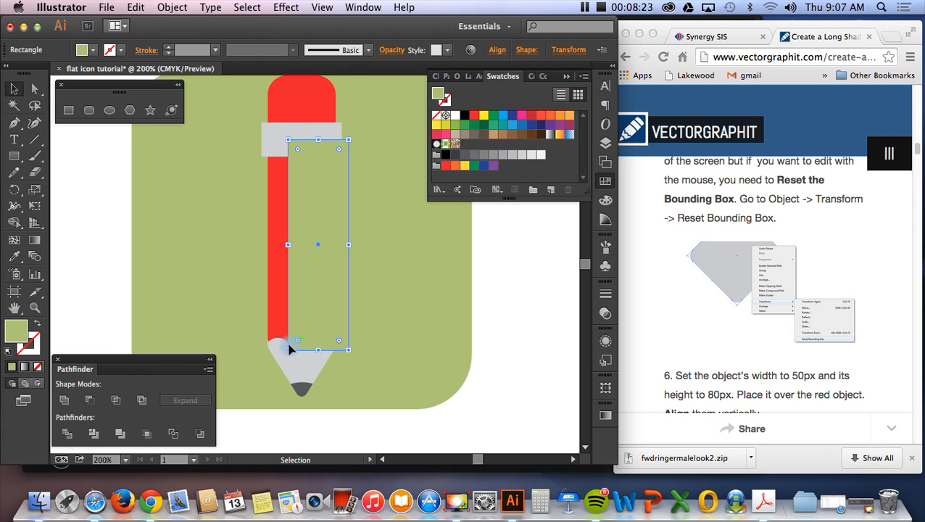
pyautogui.moveTo(318, 140)
pyautogui.mouseDown()
pyautogui.moveTo(317, 155)
pyautogui.moveTo(310, 142)
pyautogui.moveTo(317, 156)
pyautogui.mouseUp()
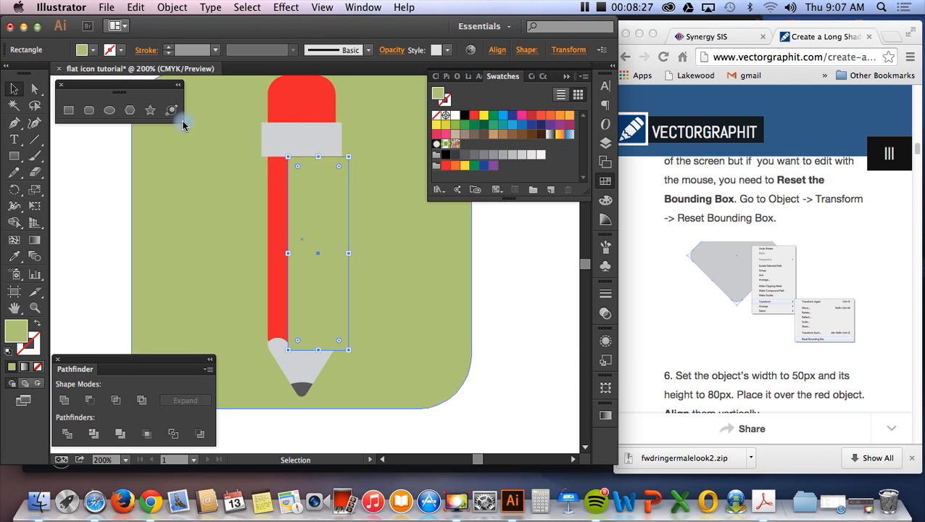
# Place the linked image "Screen Shot 2014-11-13 at 8.54.24 AM" from the Desktop into the document near the pencil.
pyautogui.click(105, 7)
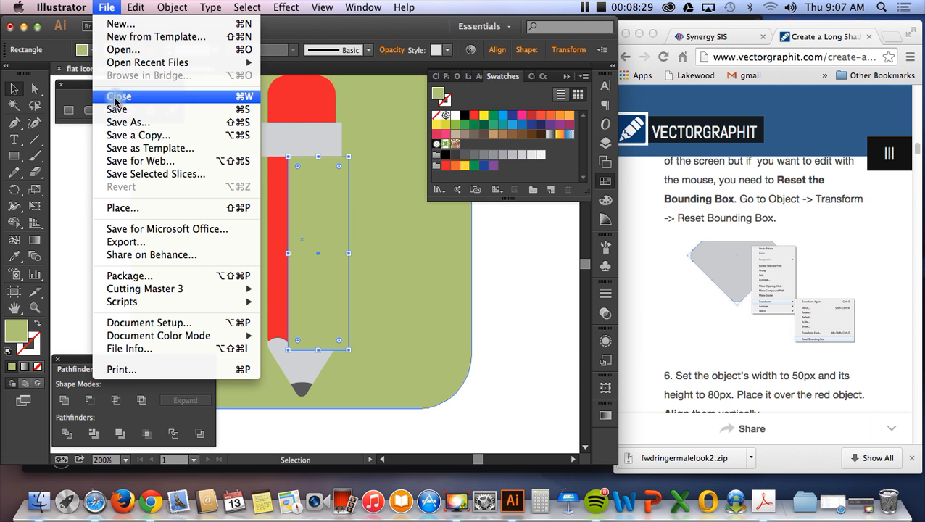
pyautogui.click(126, 209)
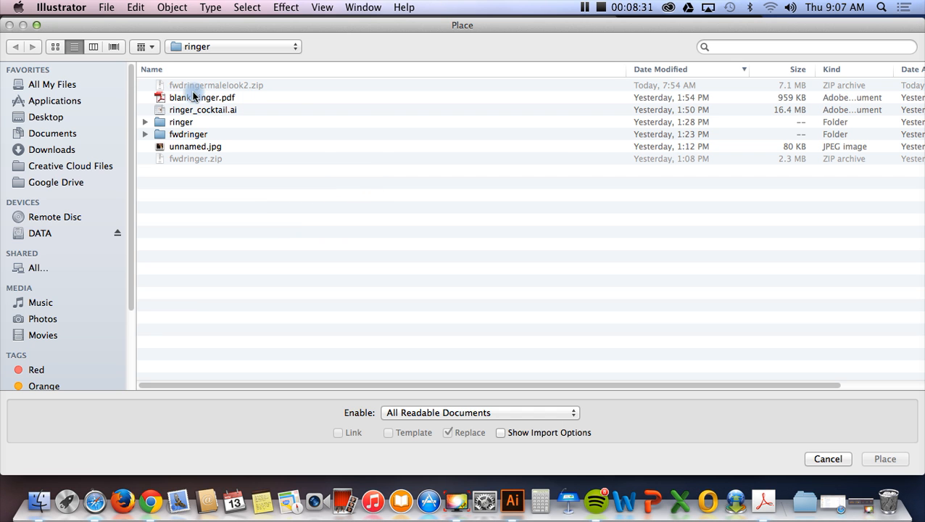
pyautogui.click(69, 101)
pyautogui.click(58, 118)
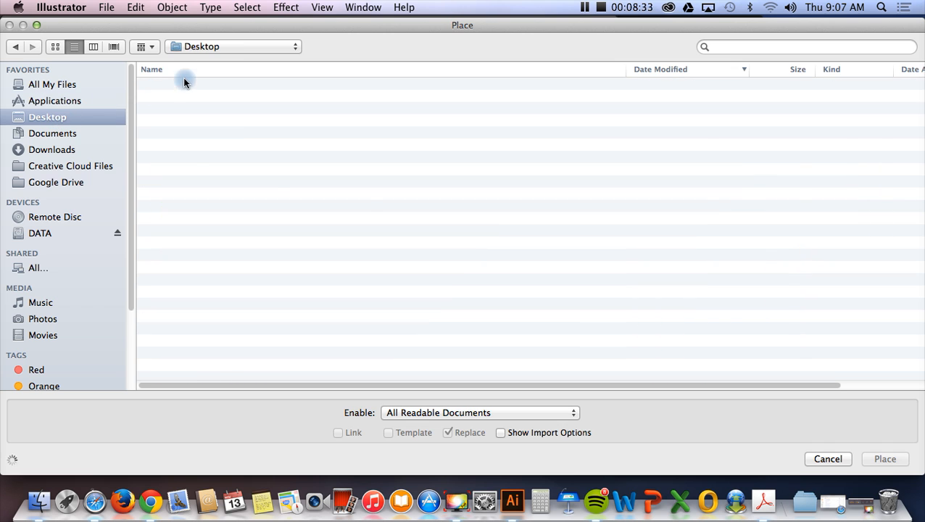
pyautogui.click(194, 86)
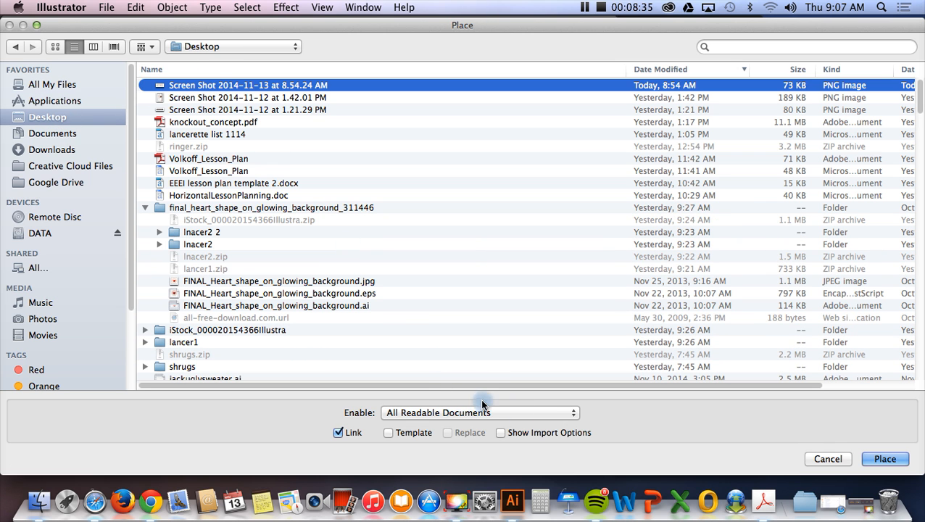
pyautogui.click(886, 459)
pyautogui.moveTo(481, 275); pyautogui.dragTo(385, 326)
# Zoom out to 100% and move the placed color reference image below the green icon.
pyautogui.scroll(-3, 385, 324)
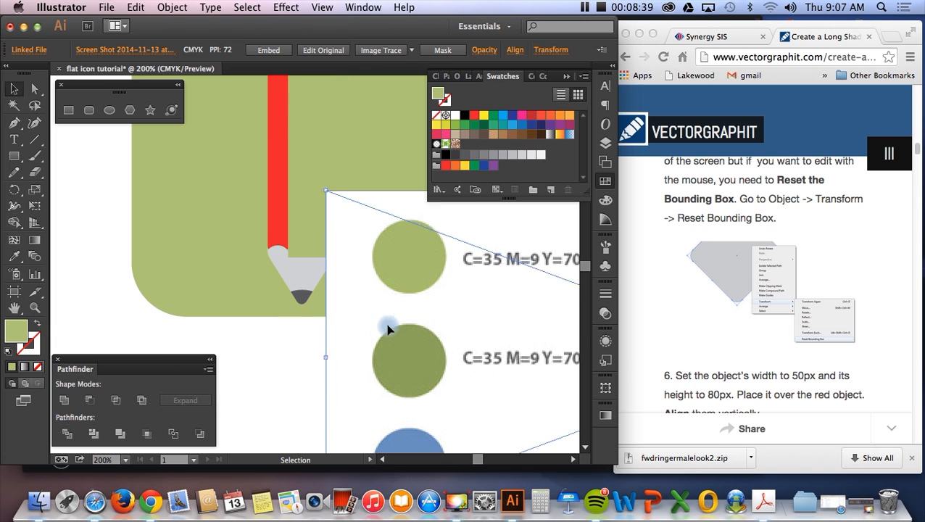
pyautogui.click(125, 459)
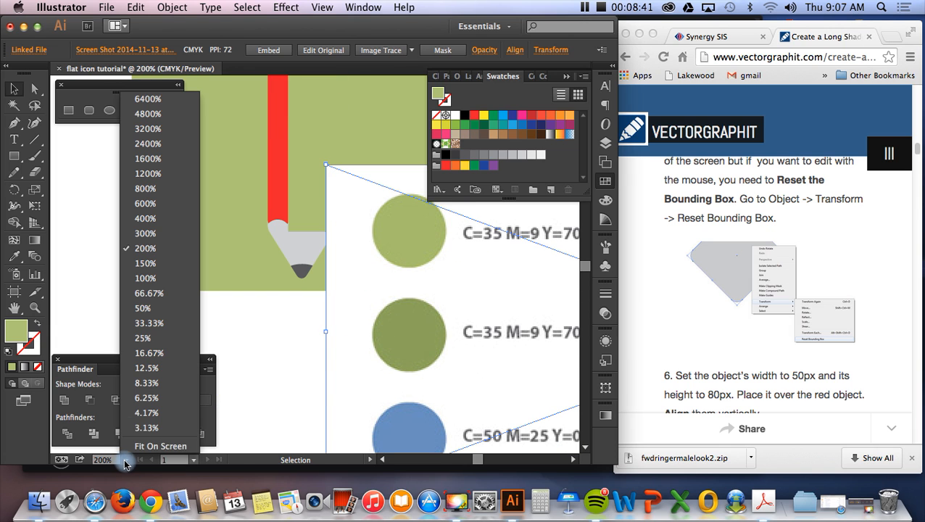
pyautogui.click(136, 273)
pyautogui.click(125, 459)
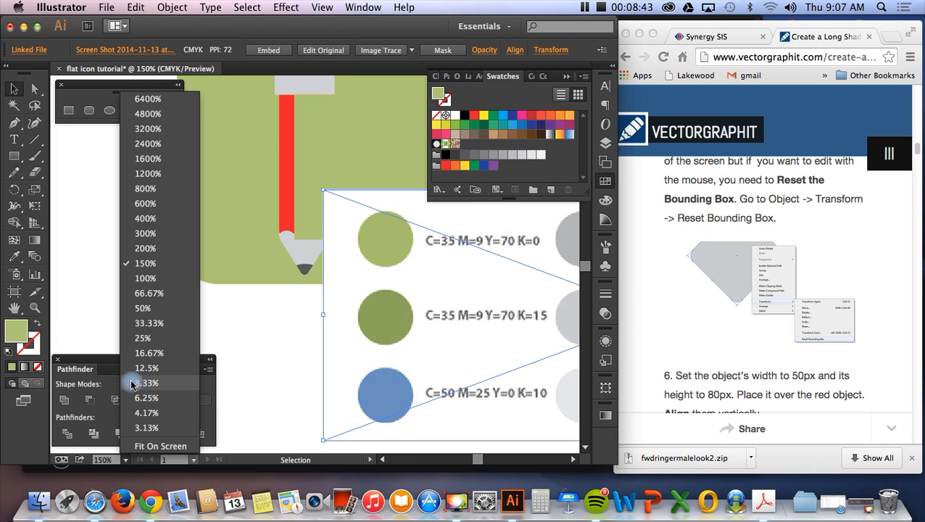
pyautogui.click(149, 278)
pyautogui.moveTo(434, 314)
pyautogui.mouseDown()
pyautogui.moveTo(330, 367)
pyautogui.moveTo(372, 346)
pyautogui.mouseUp()
# Fill the green rectangle over the pencil with the orange-red sampled from the C=10 M=80 Y=80 K=0 reference circle.
pyautogui.click(319, 230)
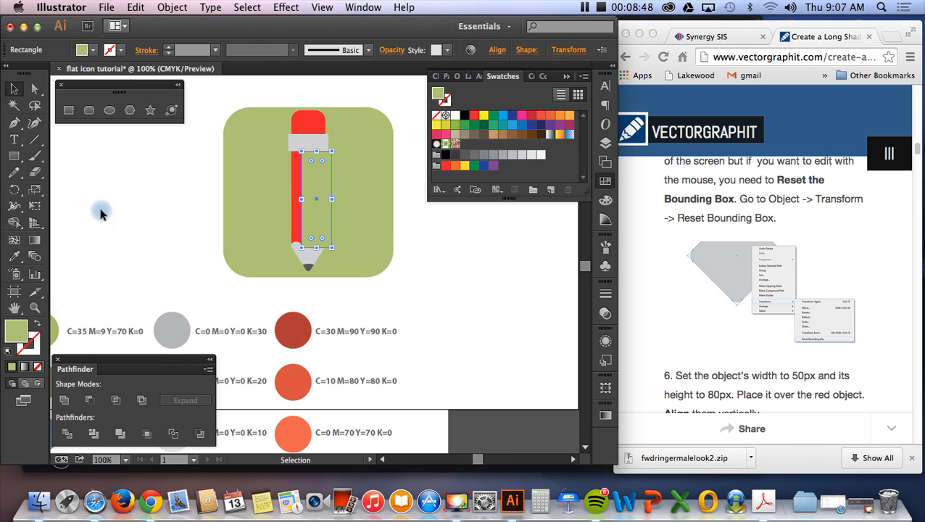
pyautogui.click(14, 256)
pyautogui.click(289, 377)
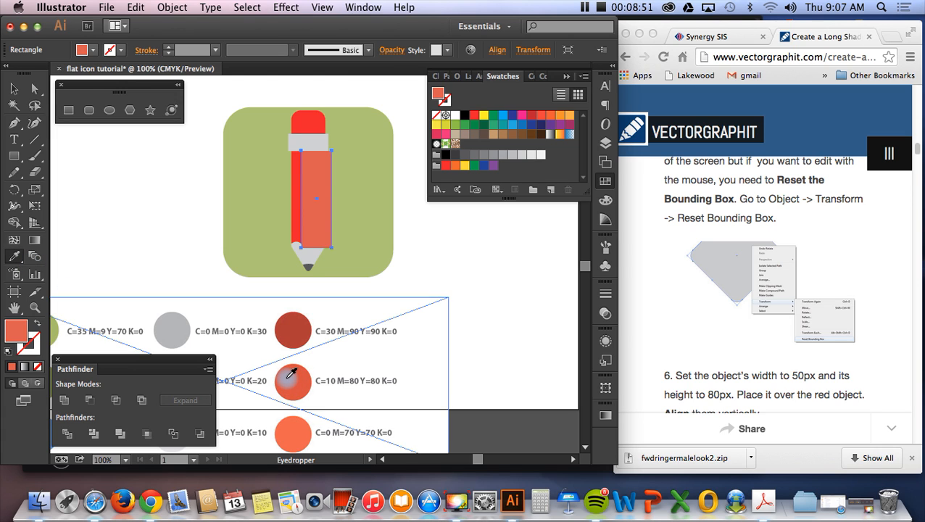
pyautogui.click(14, 88)
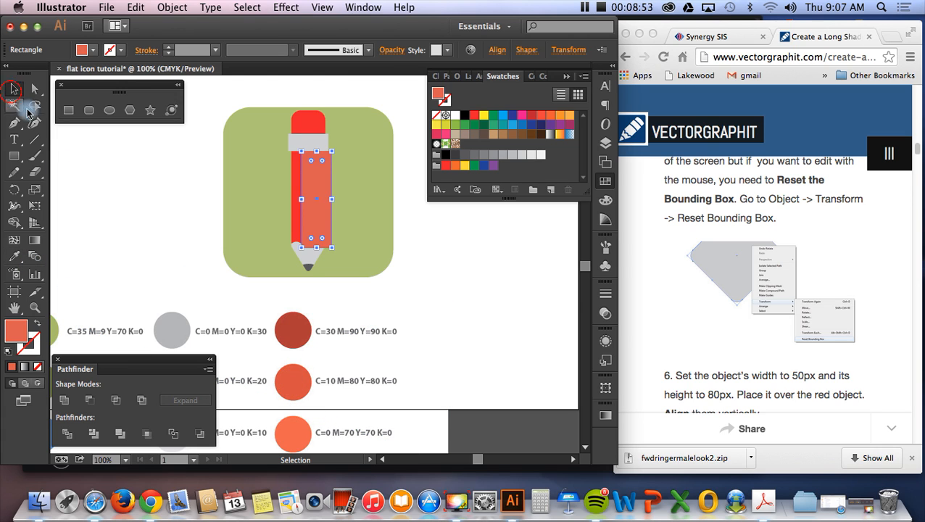
pyautogui.click(98, 178)
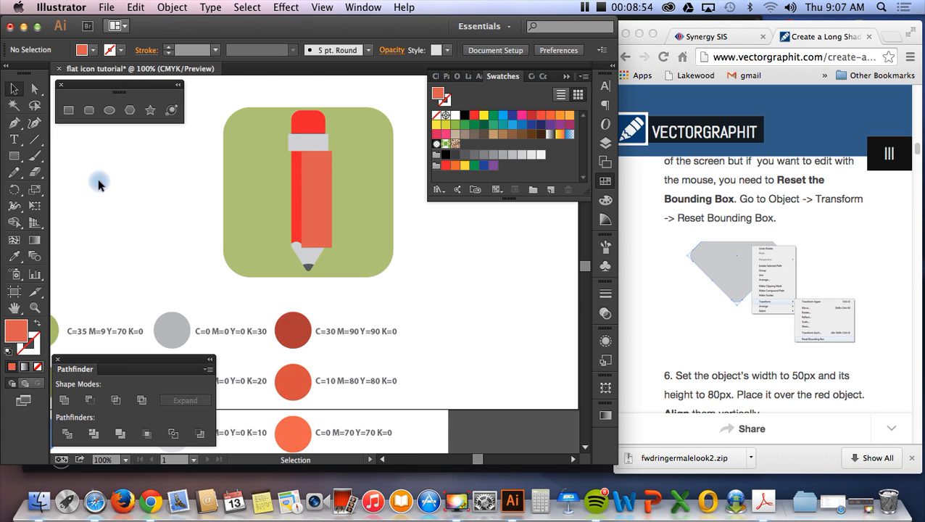
# Intersect the orange-red rectangle with a duplicate of the red body to trim it to the pencil's side and scalloped edge.
pyautogui.click(294, 215)
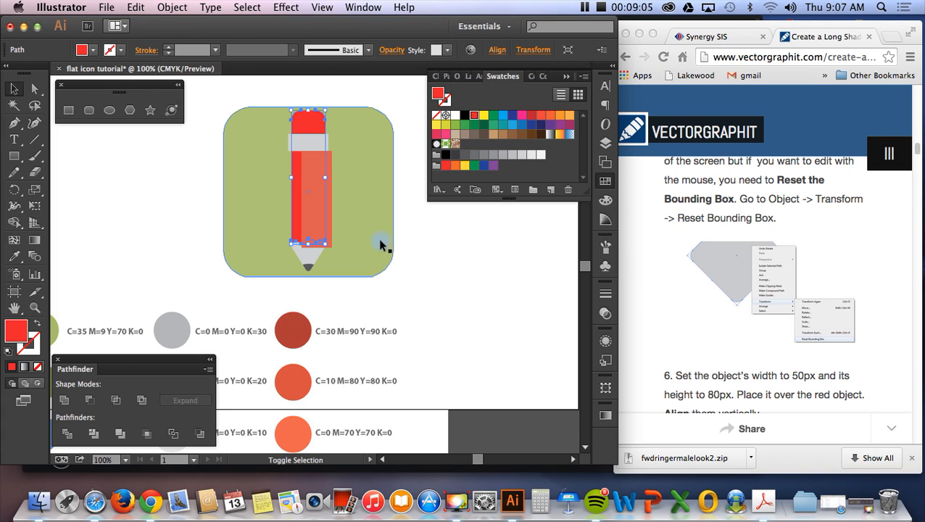
pyautogui.keyDown('shift'); pyautogui.click(329, 221); pyautogui.keyUp('shift')
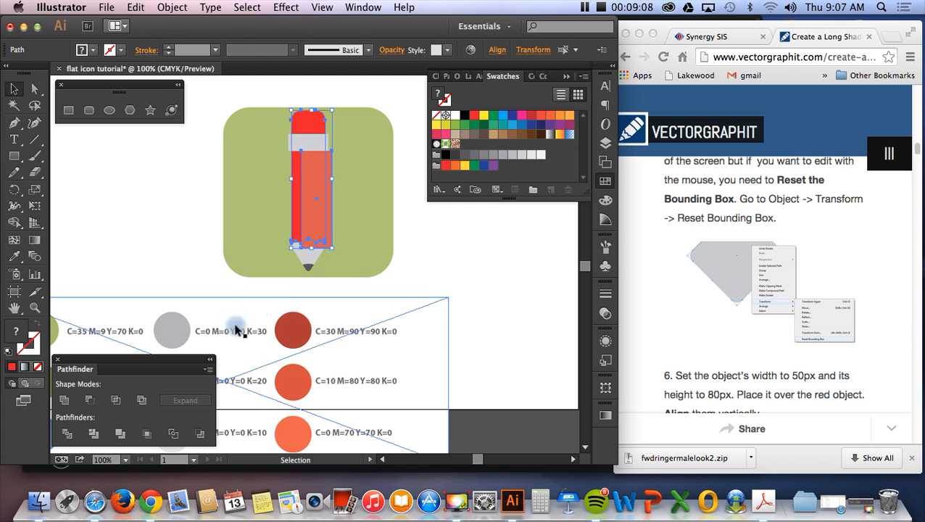
pyautogui.click(114, 401)
pyautogui.click(432, 286)
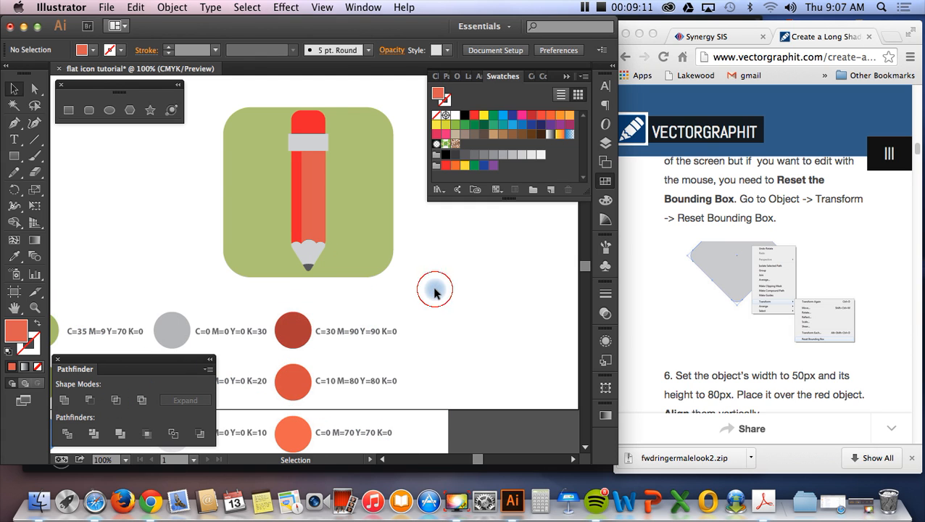
# Draw a narrower rectangle over the pencil body's right side, from the gray band to the scallops, and nudge it slightly right.
pyautogui.click(14, 156)
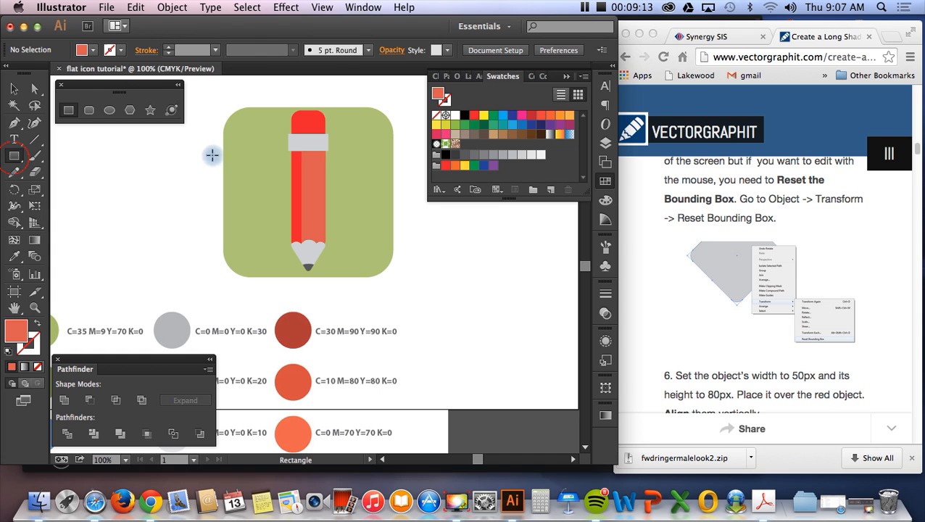
pyautogui.moveTo(313, 151); pyautogui.dragTo(339, 244)
pyautogui.press('Right')
pyautogui.press('Right')
pyautogui.press('Right')
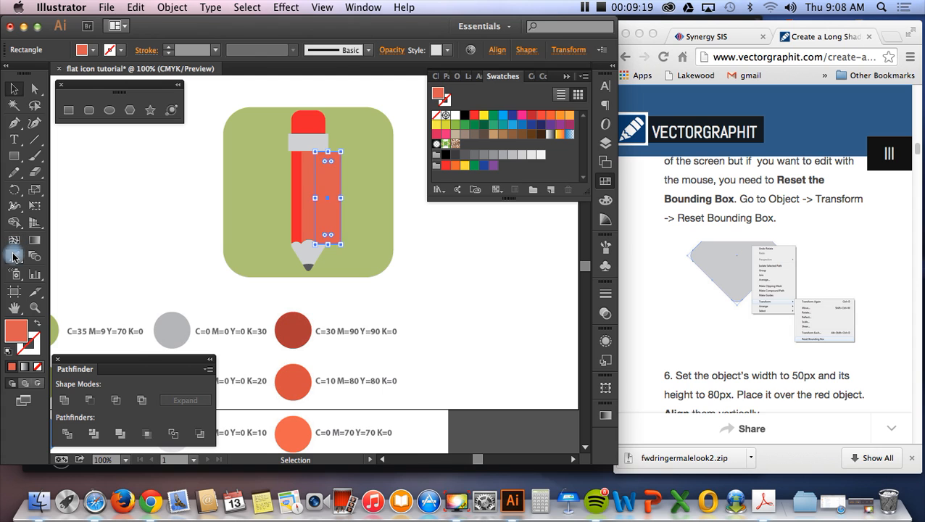
# Fill the narrower rectangle with the dark red sampled from the C=30 M=90 Y=90 K=0 reference circle.
pyautogui.click(14, 255)
pyautogui.click(292, 331)
pyautogui.click(14, 88)
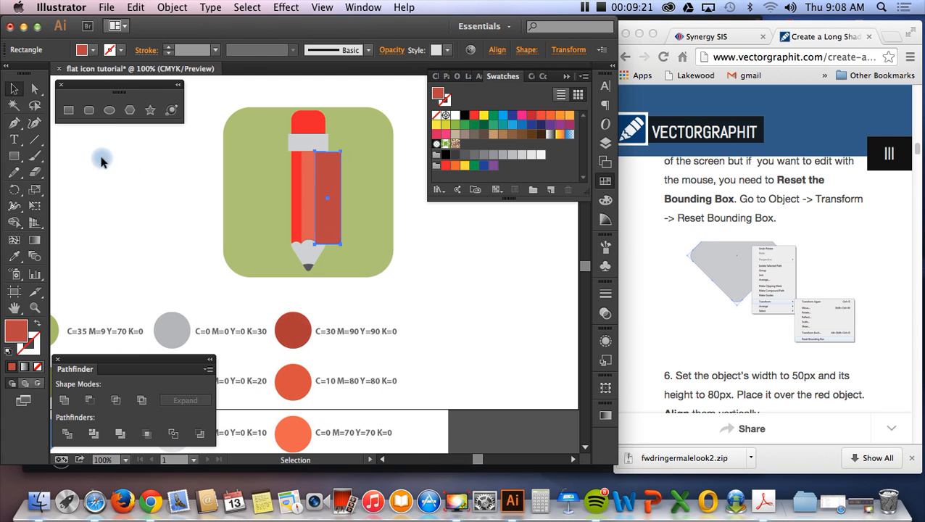
pyautogui.click(105, 160)
# Extend the dark red rectangle's top edge up to the gray band and nudge the rectangle slightly right.
pyautogui.click(331, 198)
pyautogui.moveTo(327, 152); pyautogui.dragTo(327, 150)
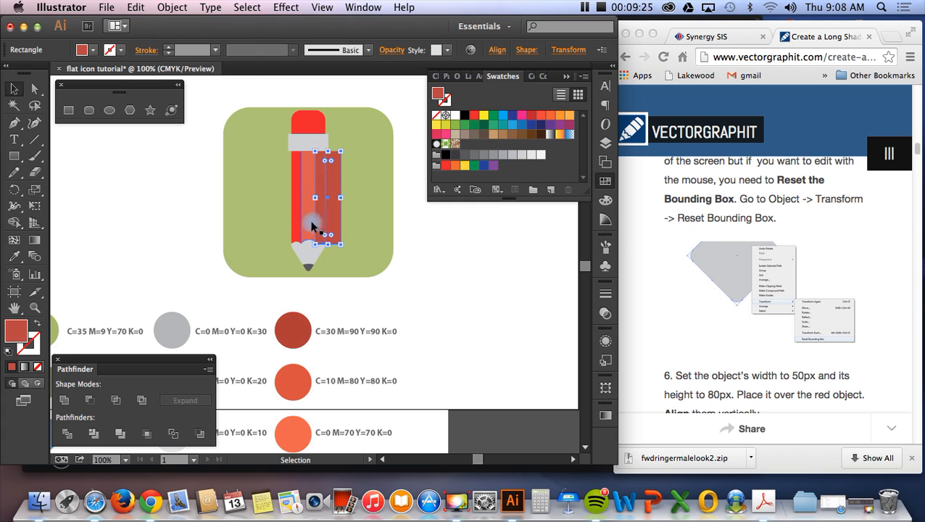
pyautogui.click(366, 239)
pyautogui.click(327, 230)
pyautogui.press('Right')
pyautogui.press('Right')
pyautogui.press('Right')
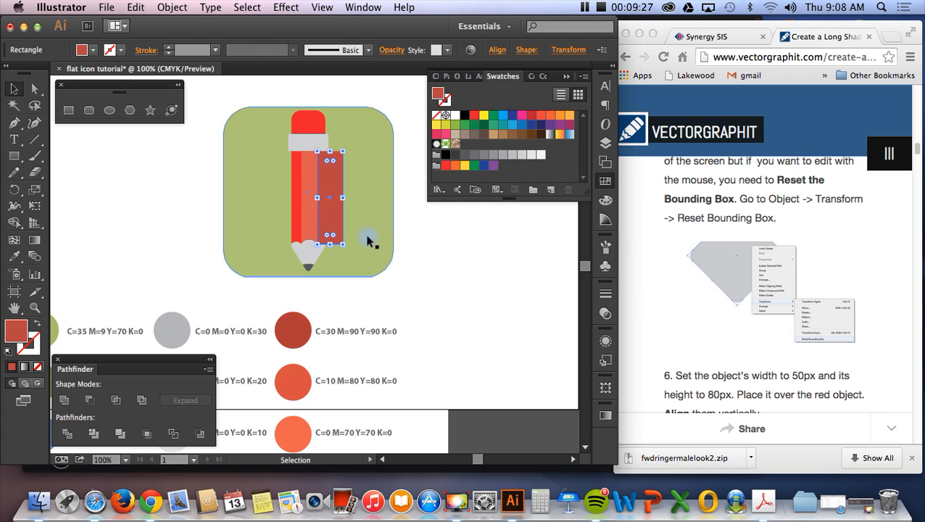
pyautogui.click(469, 299)
pyautogui.click(331, 233)
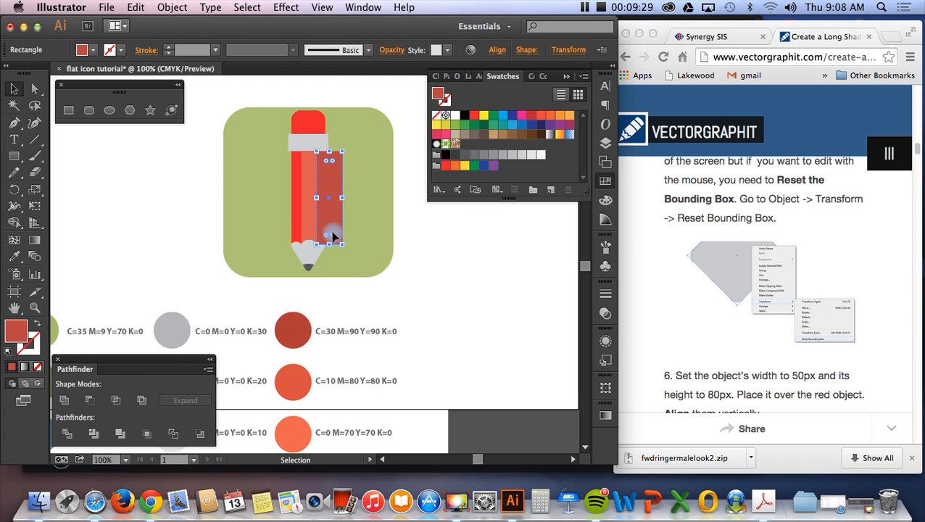
# Intersect the dark red rectangle with a duplicate of the red body to trim it to the pencil's side and scalloped edge.
pyautogui.click(296, 217)
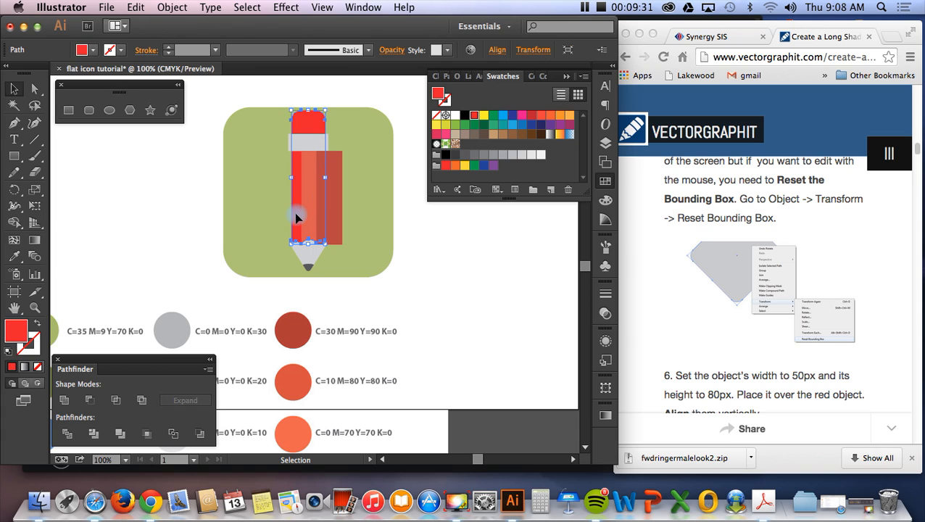
pyautogui.press('a')
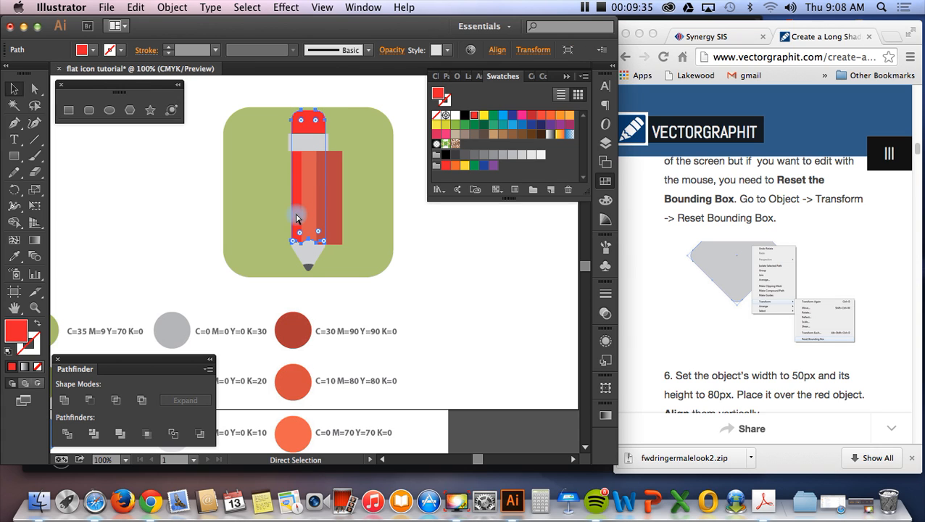
pyautogui.press('v')
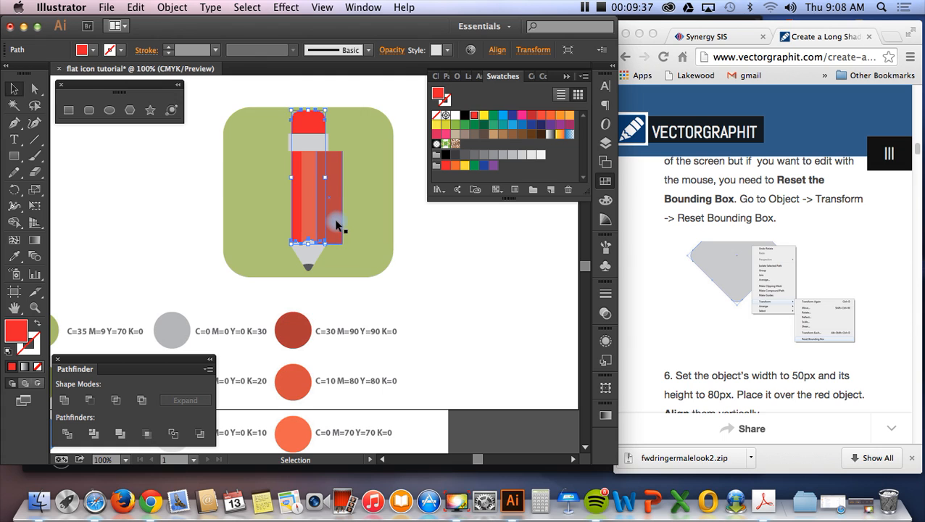
pyautogui.keyDown('shift'); pyautogui.click(335, 226); pyautogui.keyUp('shift')
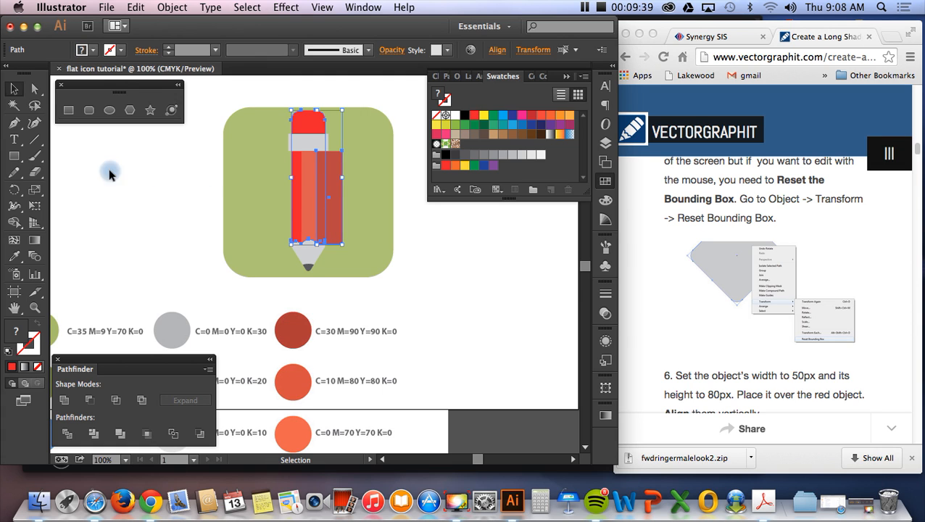
pyautogui.click(116, 401)
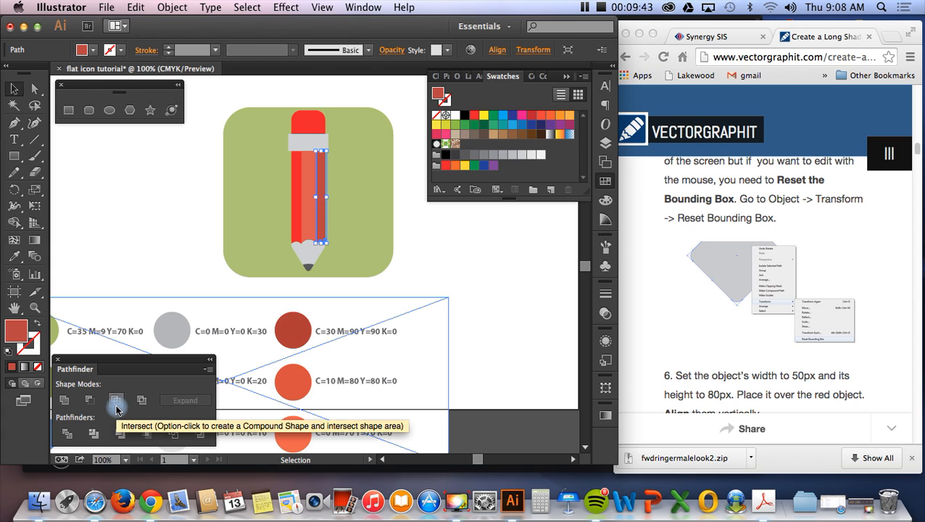
pyautogui.click(155, 237)
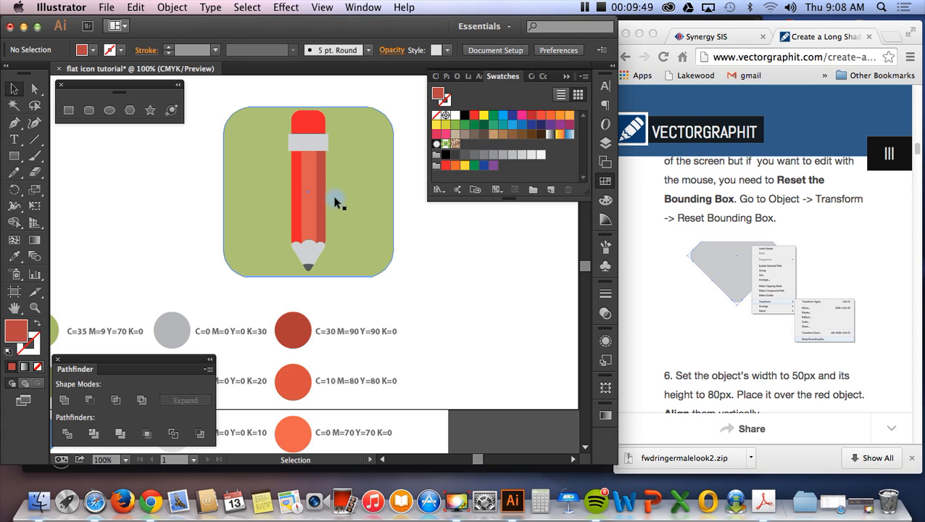
pyautogui.click(314, 145)
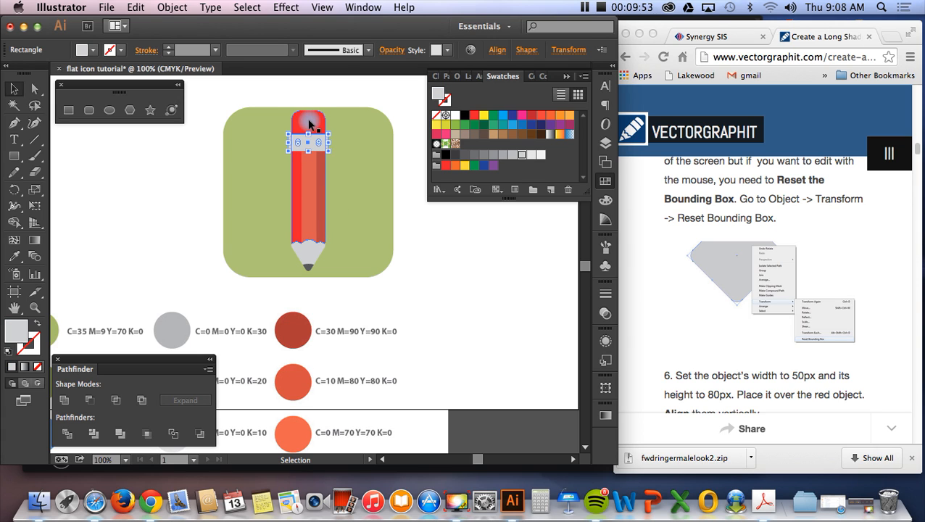
pyautogui.click(550, 125)
pyautogui.hotkey('ctrl', 'z')
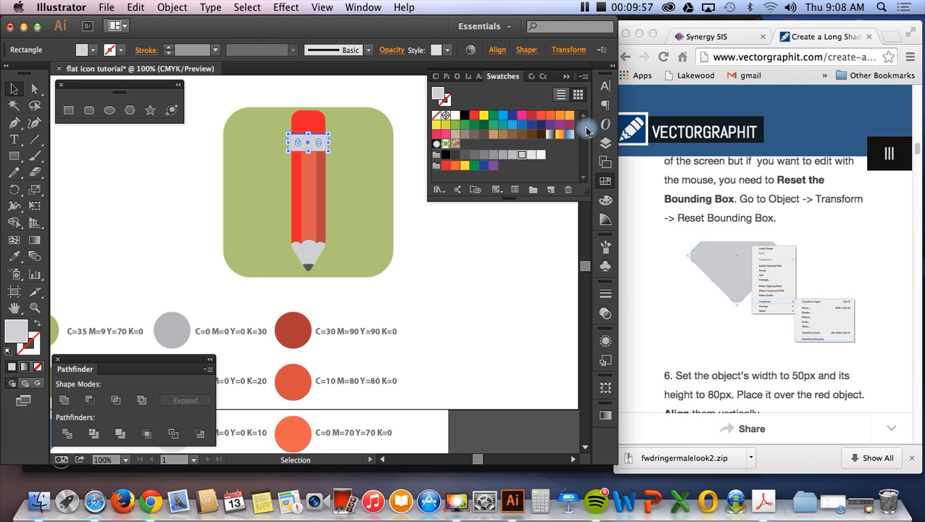
# Following tutorial step 12, draw a rectangle over the pencil's upper end down to the gray band and fill it with purple.
pyautogui.scroll(-10, 701, 297)
pyautogui.scroll(-15, 700, 297)
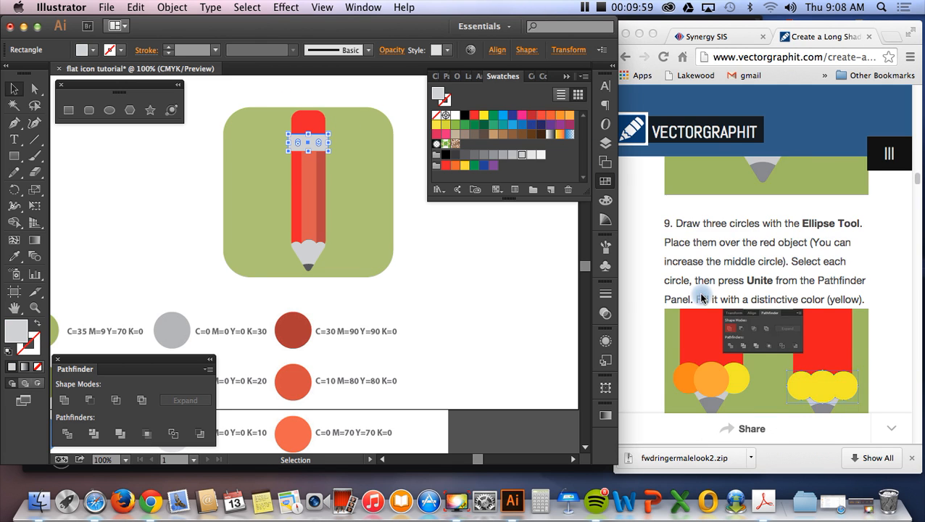
pyautogui.scroll(-10, 701, 298)
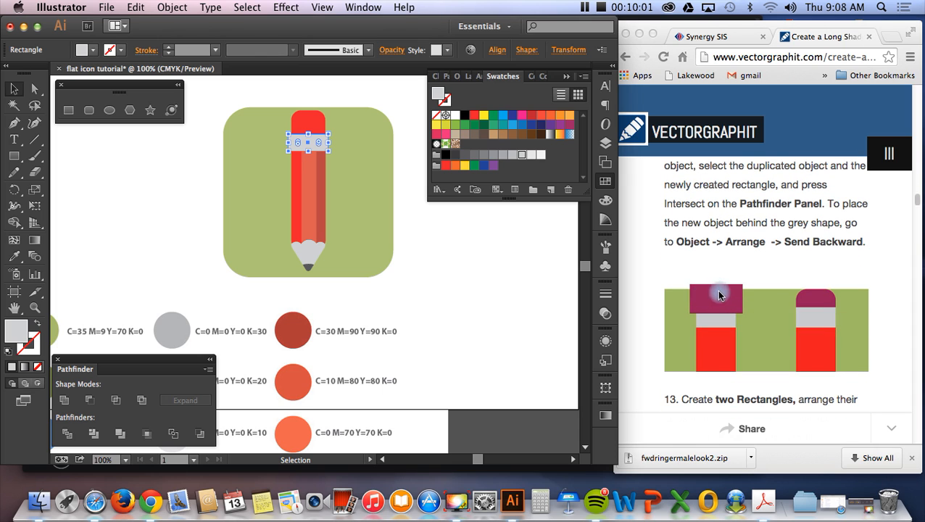
pyautogui.scroll(3, 708, 289)
pyautogui.scroll(-1, 708, 287)
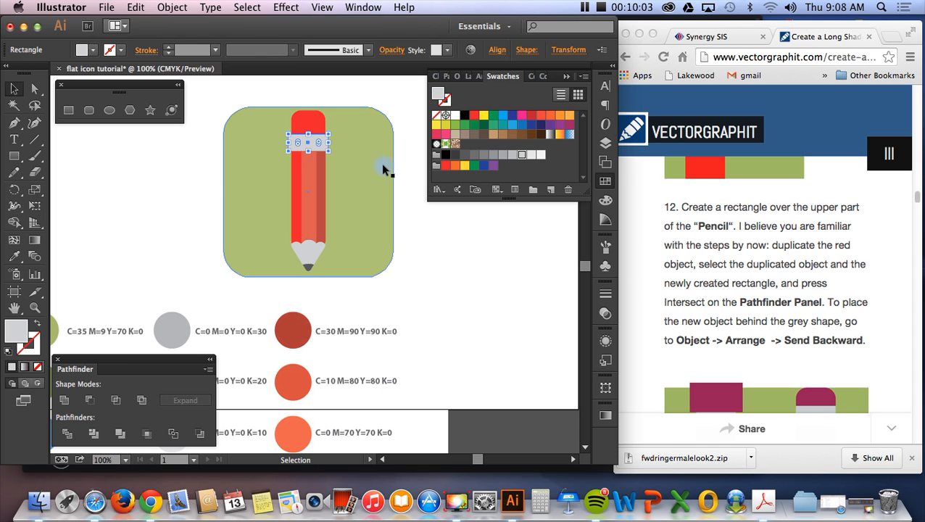
pyautogui.click(66, 114)
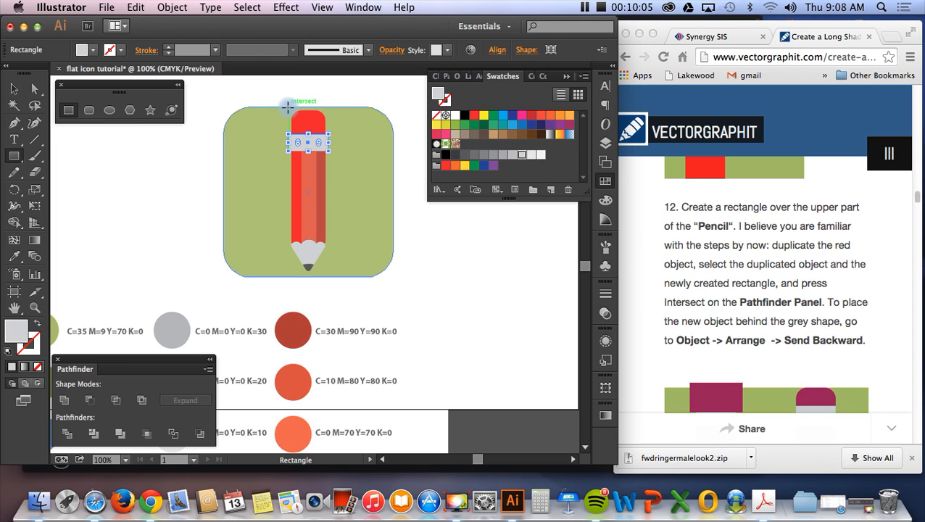
pyautogui.moveTo(287, 108); pyautogui.dragTo(337, 135)
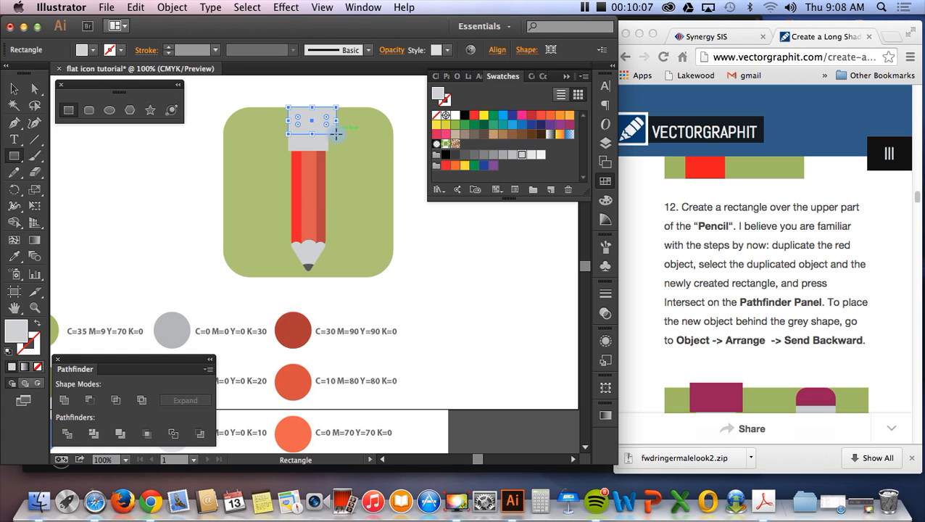
pyautogui.press('v')
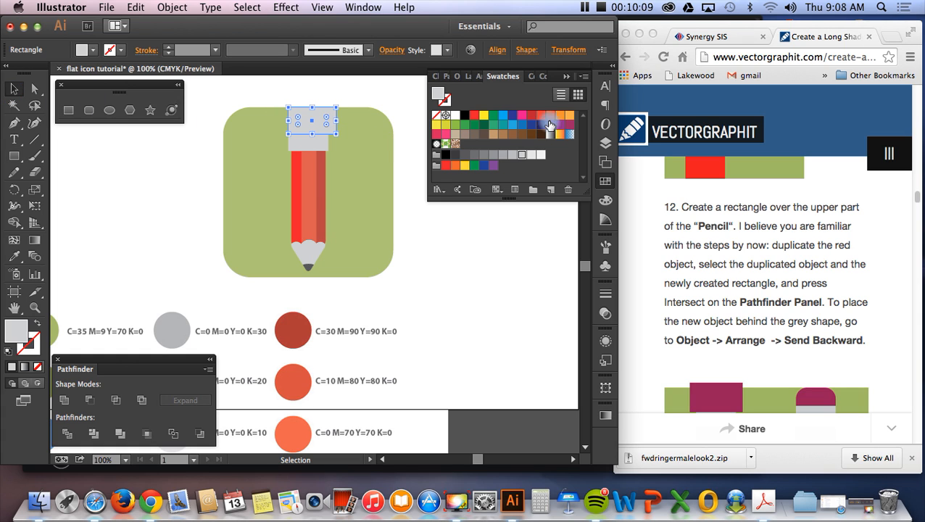
pyautogui.click(550, 130)
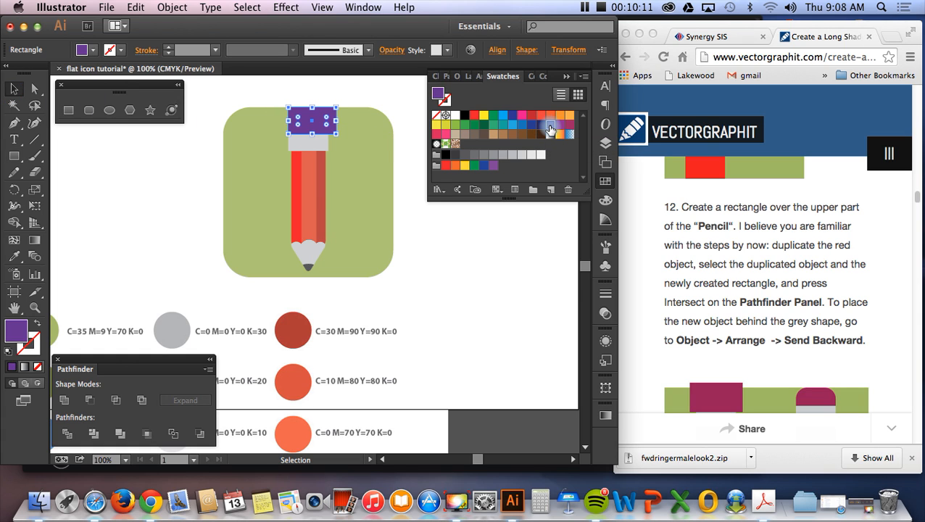
pyautogui.click(95, 149)
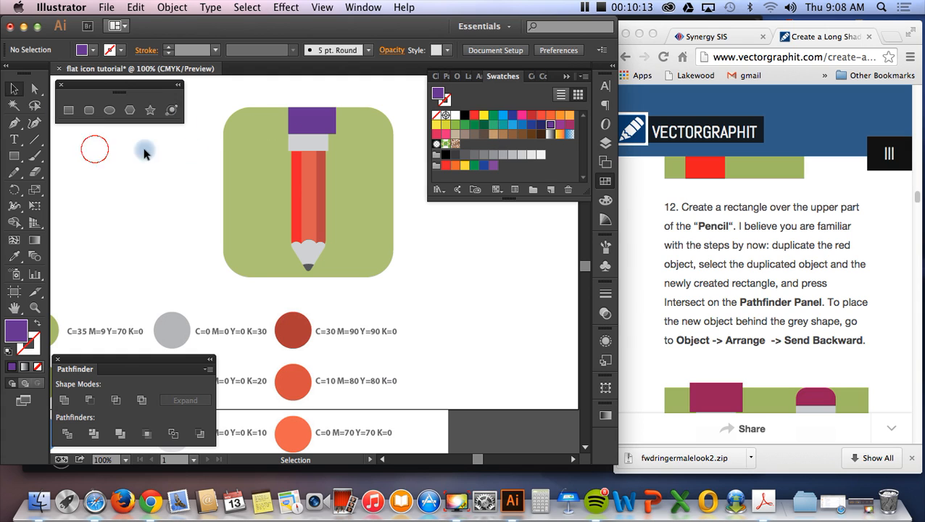
# Intersect the purple rectangle with a duplicate of the red body to shape it into the pencil's rounded eraser.
pyautogui.click(293, 172)
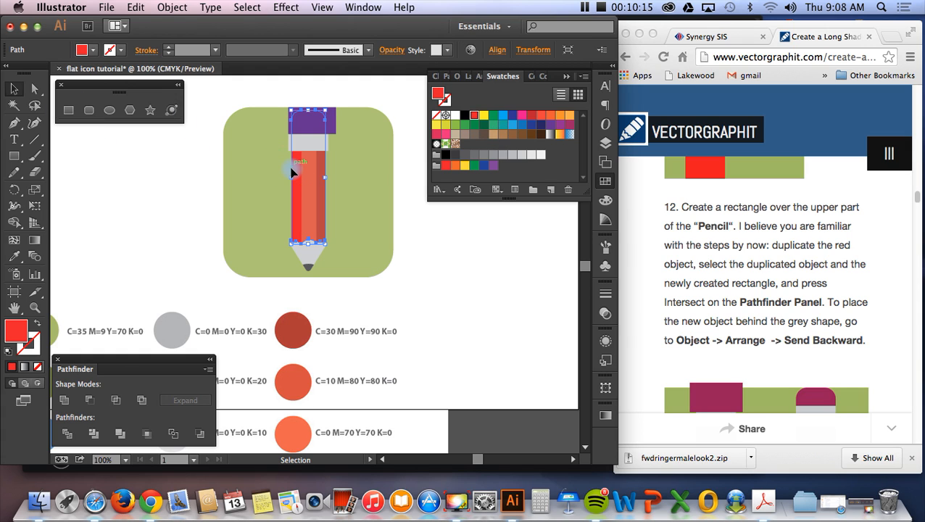
pyautogui.press('a')
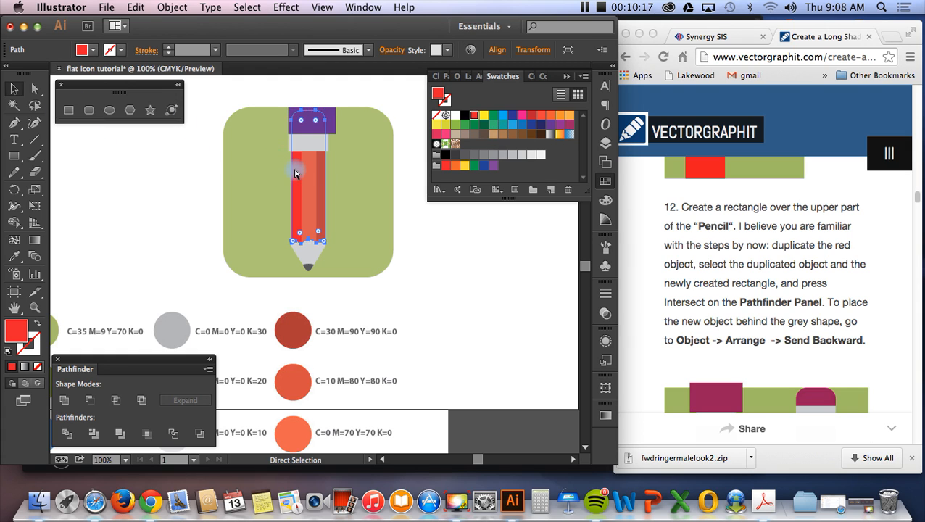
pyautogui.press('v')
pyautogui.keyDown('shift'); pyautogui.click(332, 125); pyautogui.keyUp('shift')
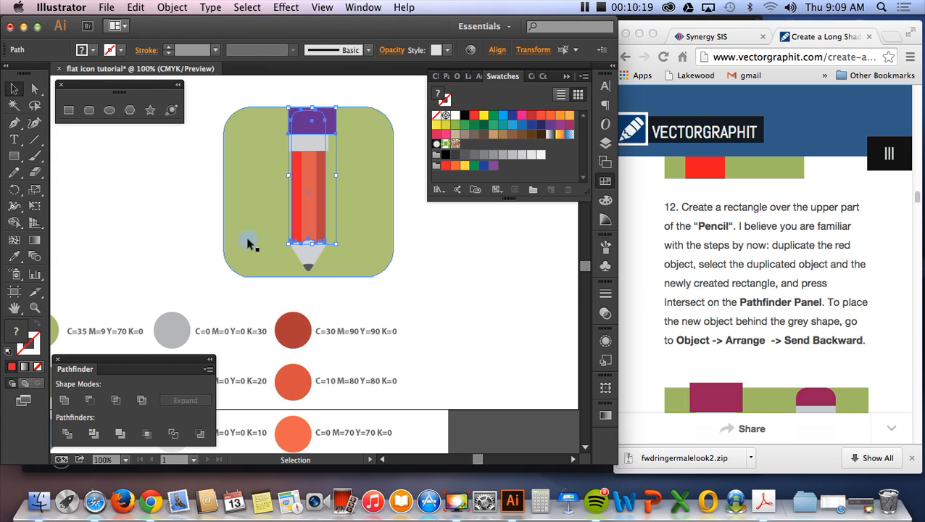
pyautogui.click(90, 400)
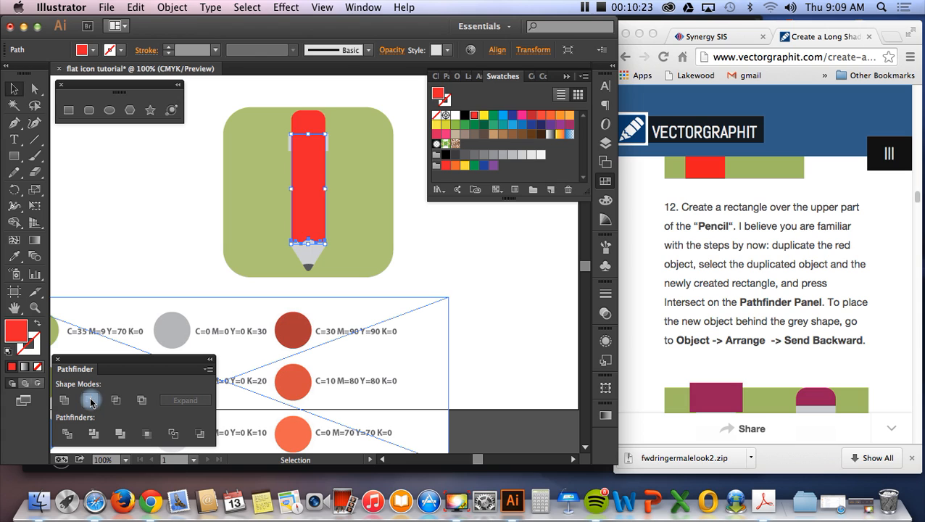
pyautogui.press('super+z')
pyautogui.click(116, 400)
pyautogui.click(129, 224)
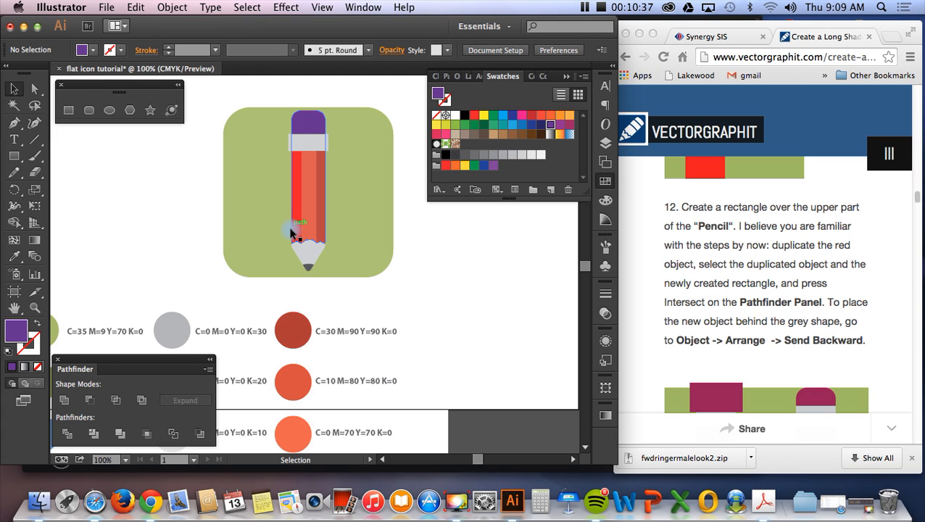
# Set the gray band's width to 50 px.
pyautogui.click(360, 216)
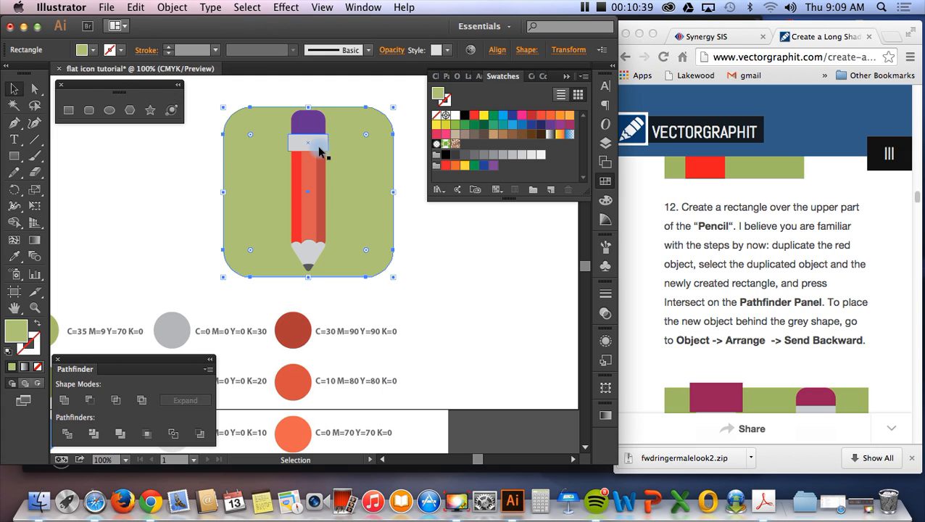
pyautogui.click(319, 149)
pyautogui.click(564, 51)
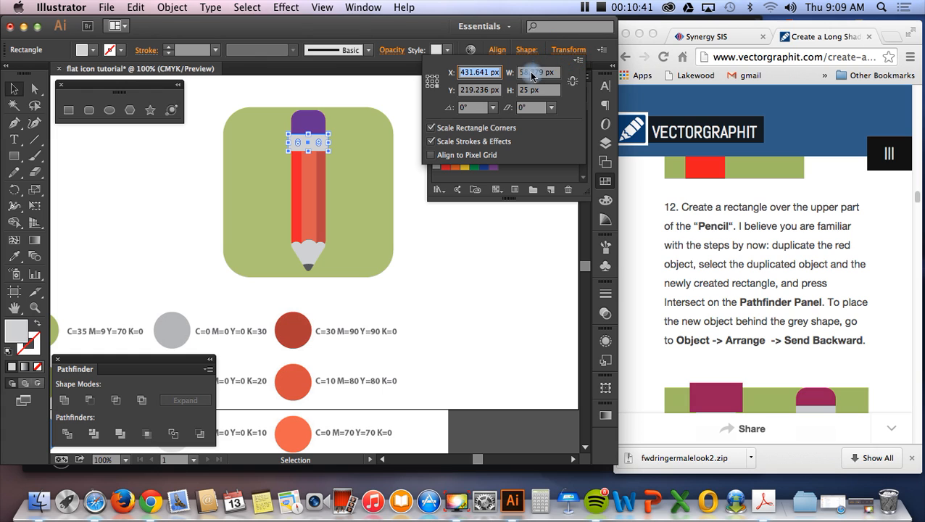
pyautogui.click(524, 72)
pyautogui.press('Return')
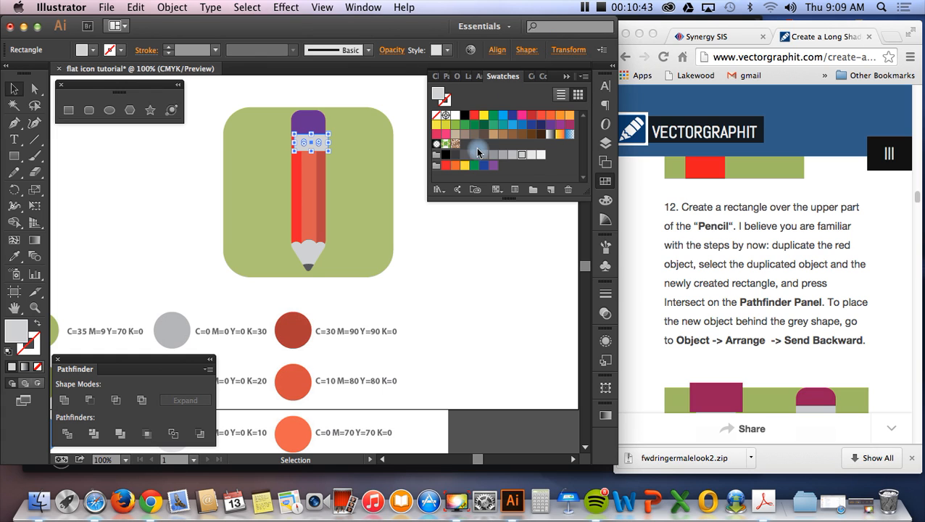
pyautogui.click(408, 168)
# Nudge the gray band left until it lines up with the sides of the pencil body, checking its width.
pyautogui.click(306, 146)
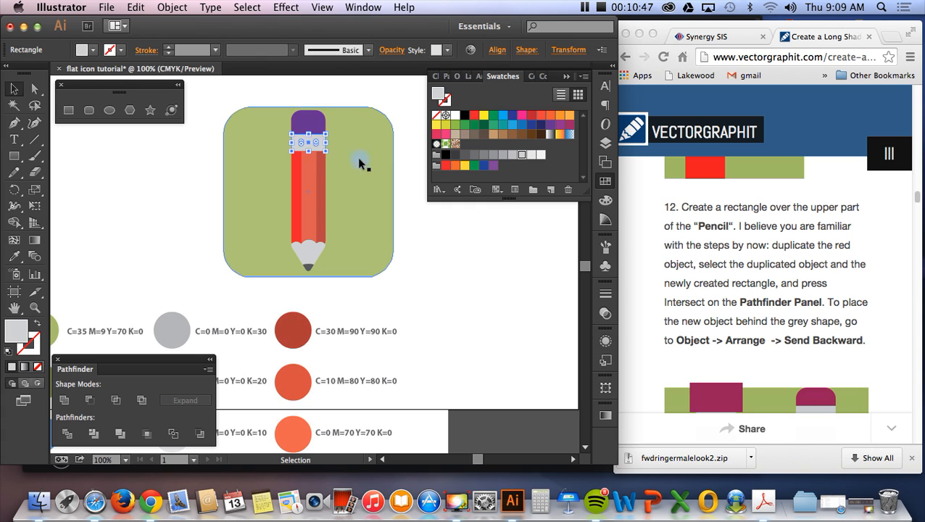
pyautogui.click(412, 181)
pyautogui.click(320, 143)
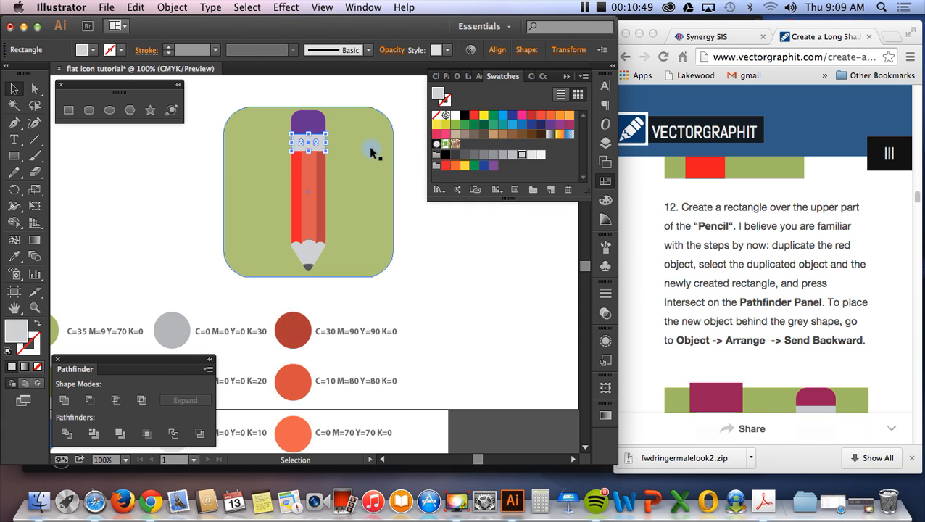
pyautogui.click(407, 166)
pyautogui.click(317, 146)
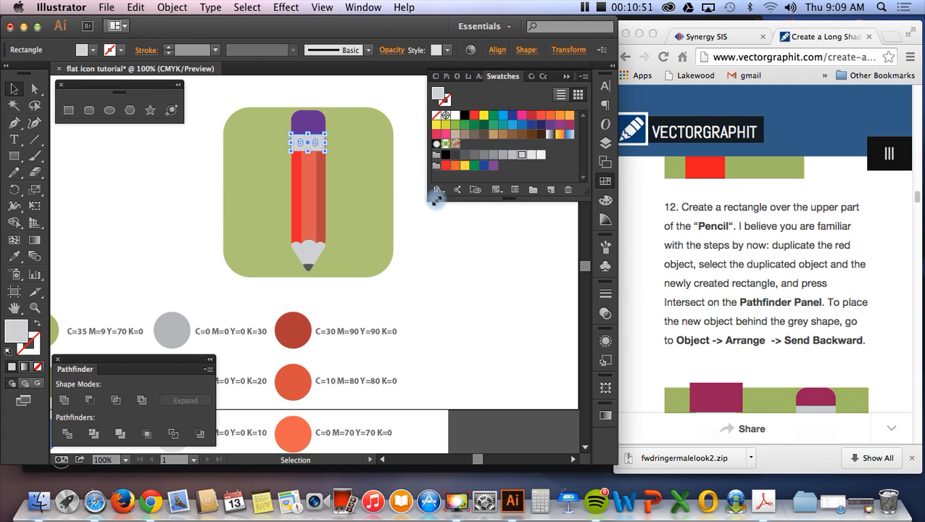
pyautogui.click(421, 212)
pyautogui.click(317, 148)
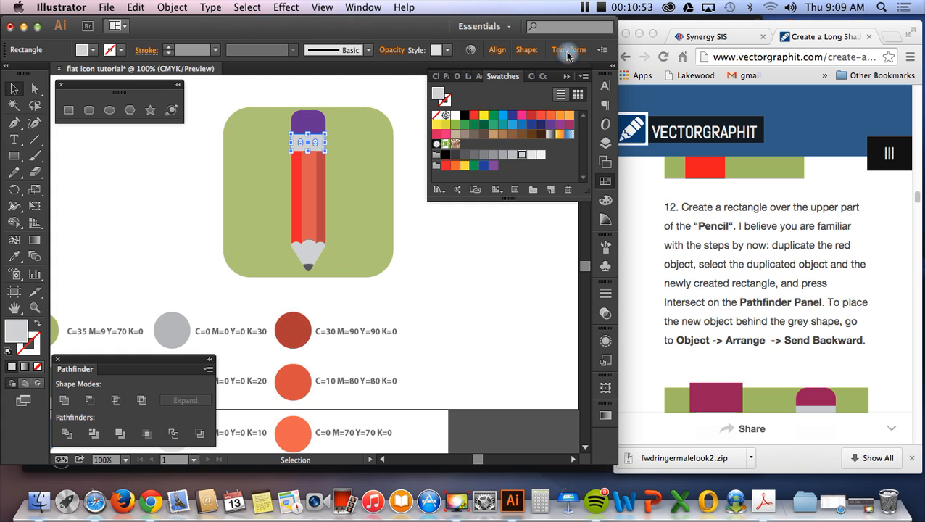
pyautogui.click(569, 50)
pyautogui.click(529, 73)
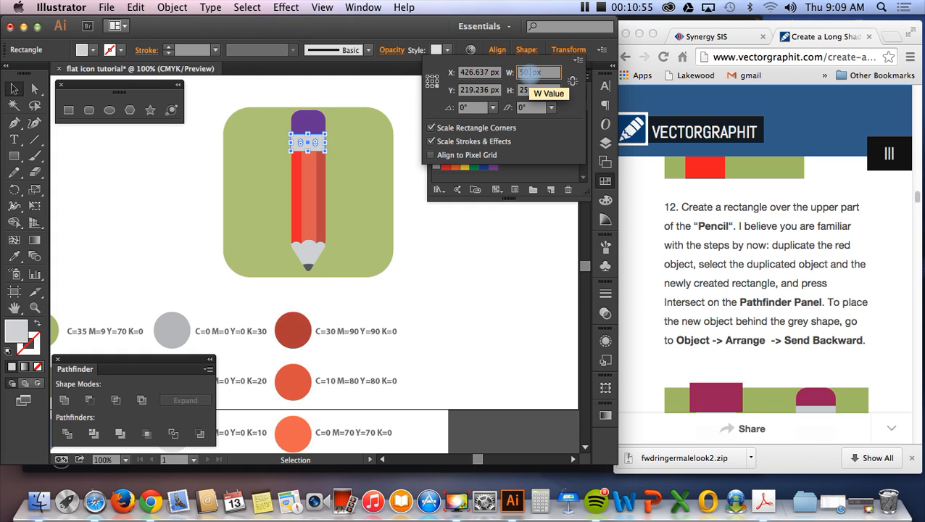
pyautogui.click(427, 254)
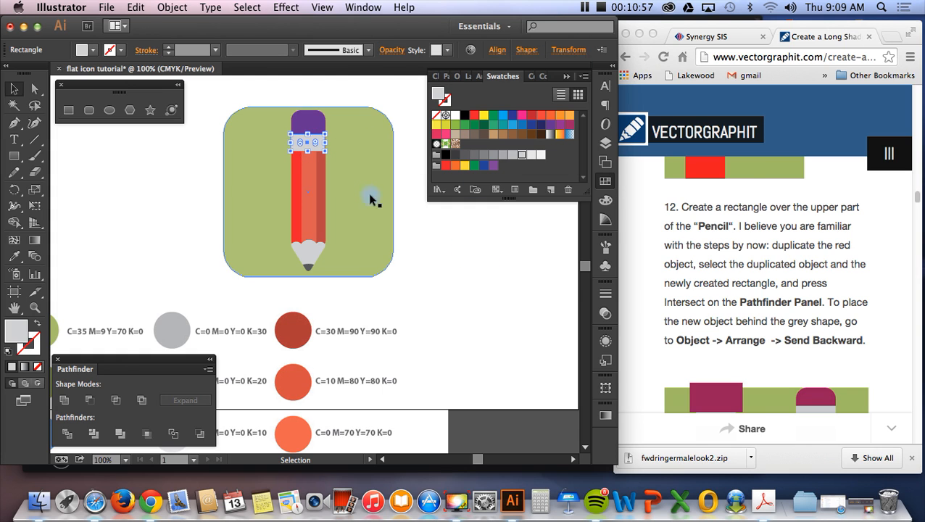
pyautogui.click(320, 142)
pyautogui.click(439, 234)
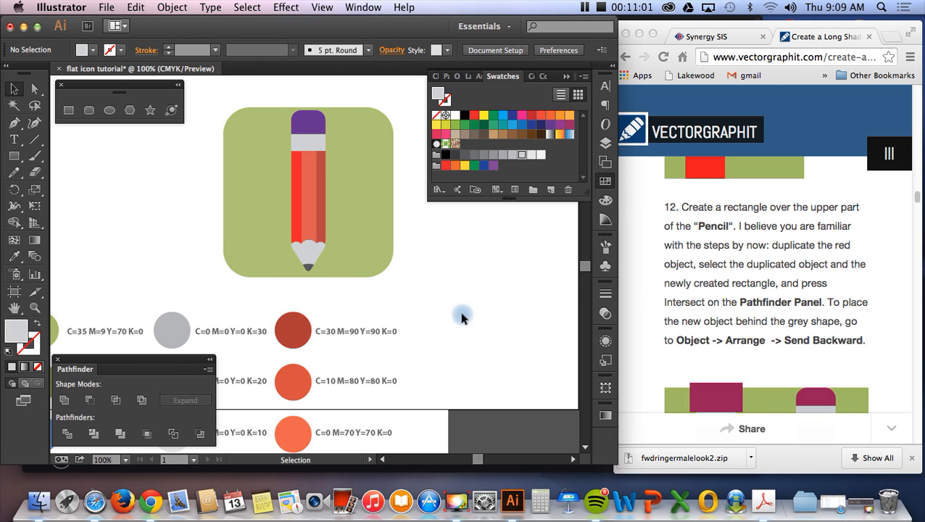
# Read the tutorial from step 13 onward about the final colors and the 500 px wide shadow rectangle over the pencil.
pyautogui.scroll(-5, 787, 348)
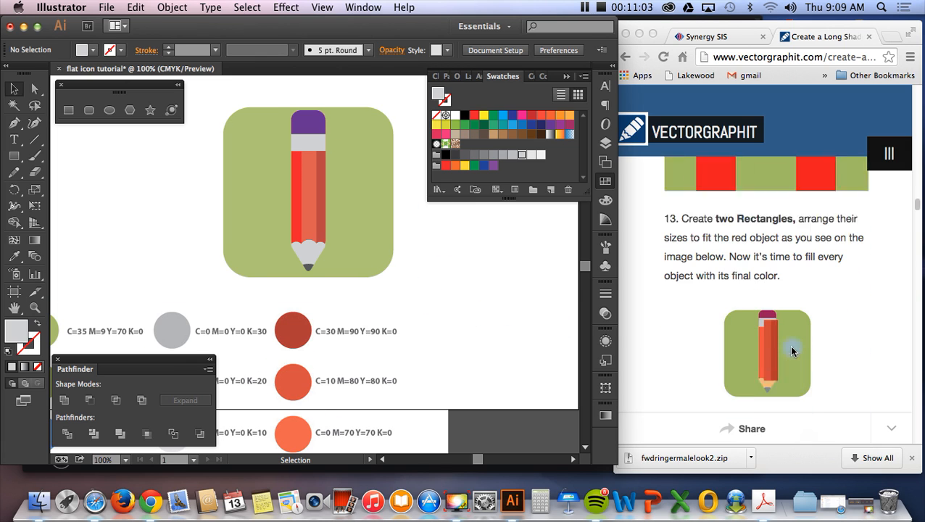
pyautogui.scroll(-4, 465, 296)
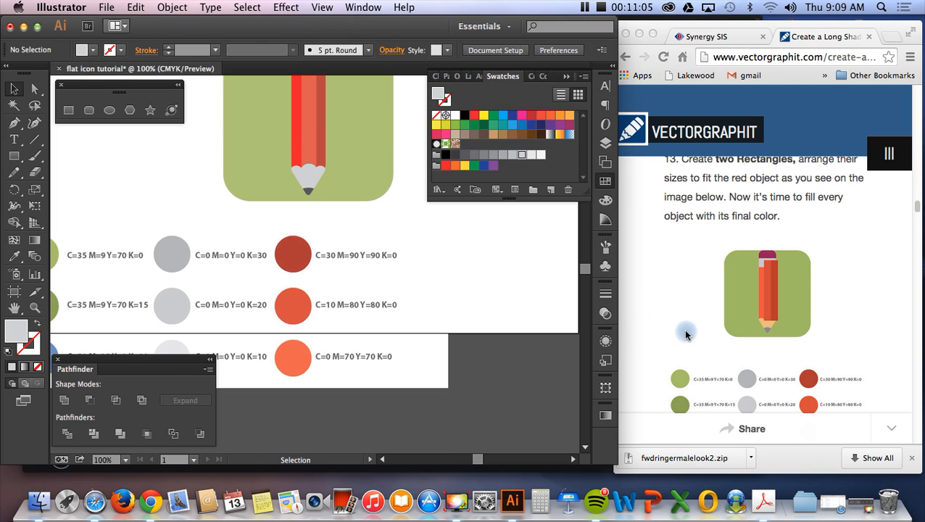
pyautogui.scroll(5, 524, 282)
pyautogui.scroll(-10, 748, 292)
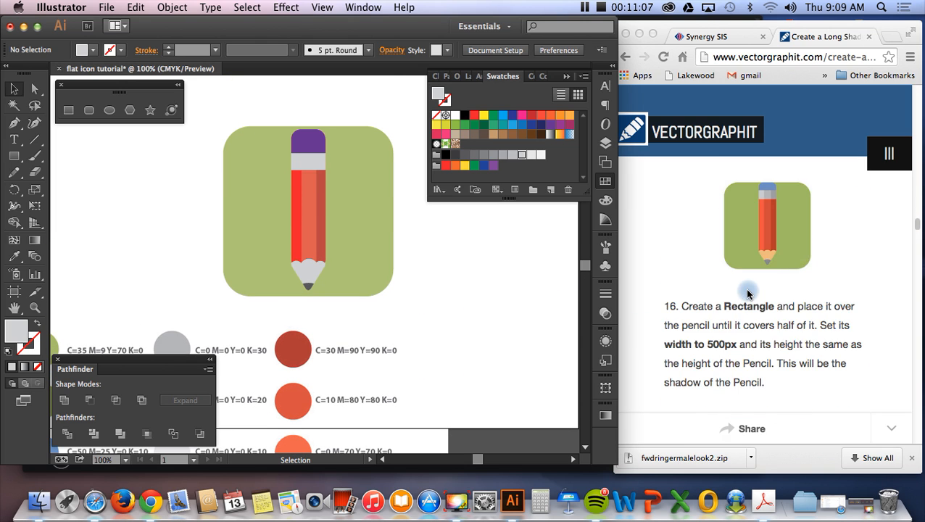
pyautogui.scroll(-5, 748, 292)
pyautogui.scroll(8, 747, 290)
pyautogui.scroll(-3, 747, 286)
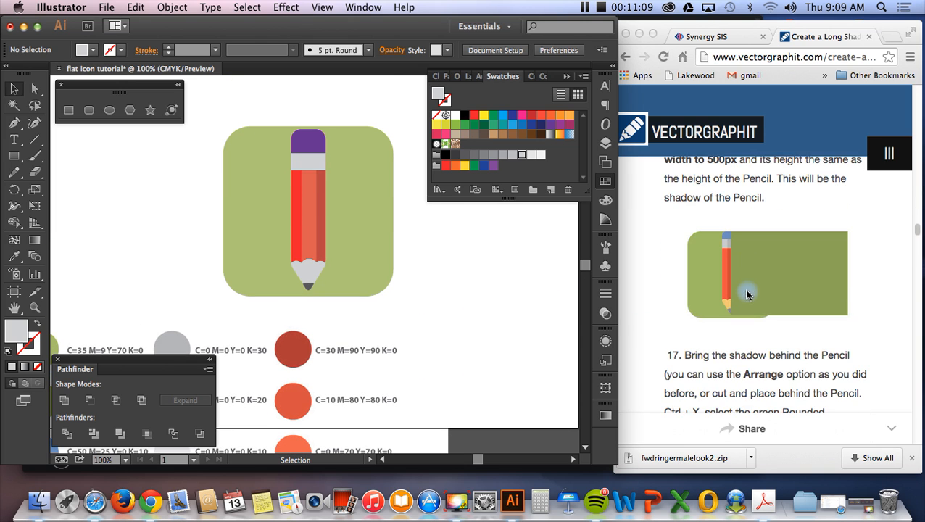
# Draw the shadow rectangle from the pencil's center line past the green background's edge, matching the pencil's height.
pyautogui.click(14, 155)
pyautogui.moveTo(306, 130)
pyautogui.mouseDown()
pyautogui.moveTo(321, 289)
pyautogui.moveTo(425, 289)
pyautogui.mouseUp()
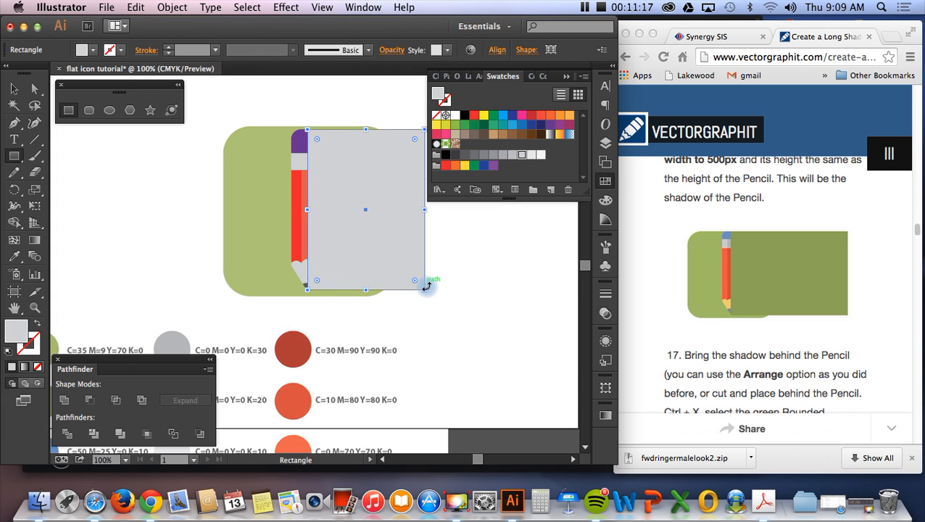
pyautogui.hscroll(3, 177, 320)
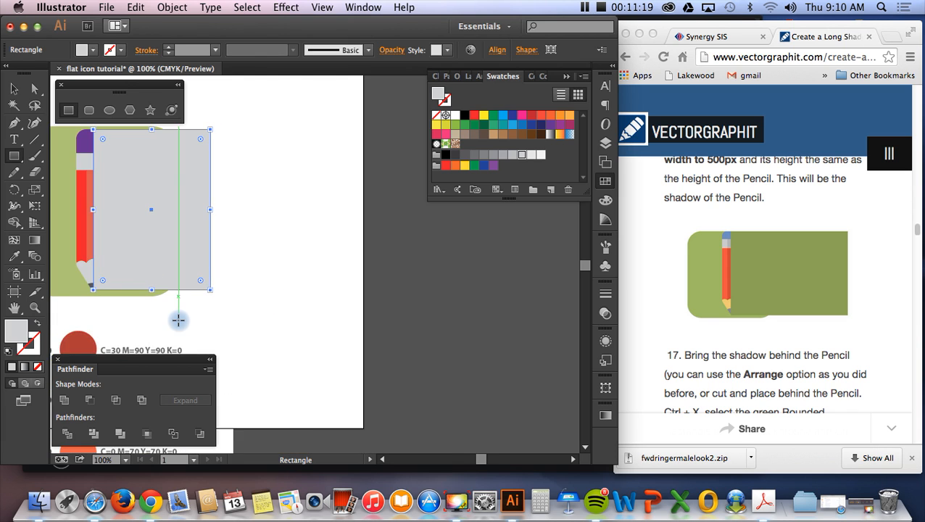
# Fill the shadow rectangle with the dark green C=35 M=9 Y=70 K=15 sampled from the color reference.
pyautogui.hscroll(-5, 176, 317)
pyautogui.click(14, 256)
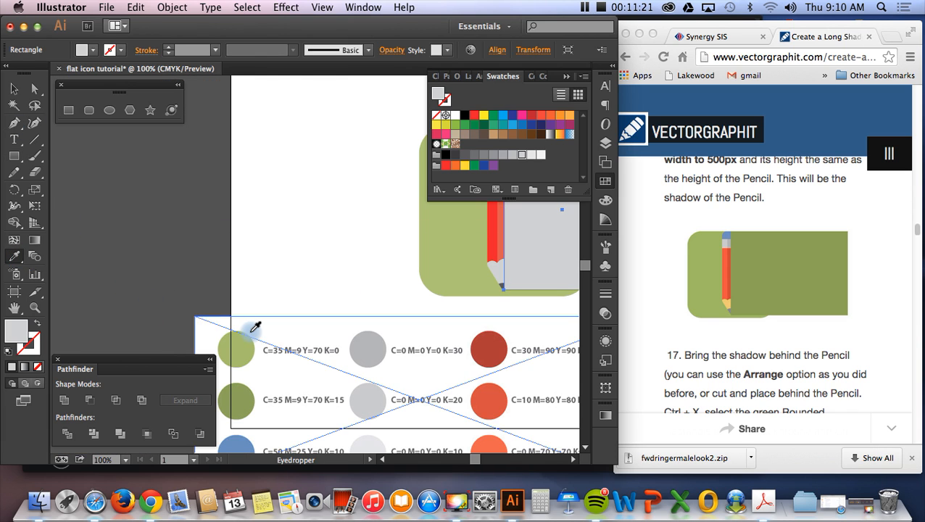
pyautogui.scroll(-3, 252, 324)
pyautogui.click(239, 324)
pyautogui.scroll(2, 242, 324)
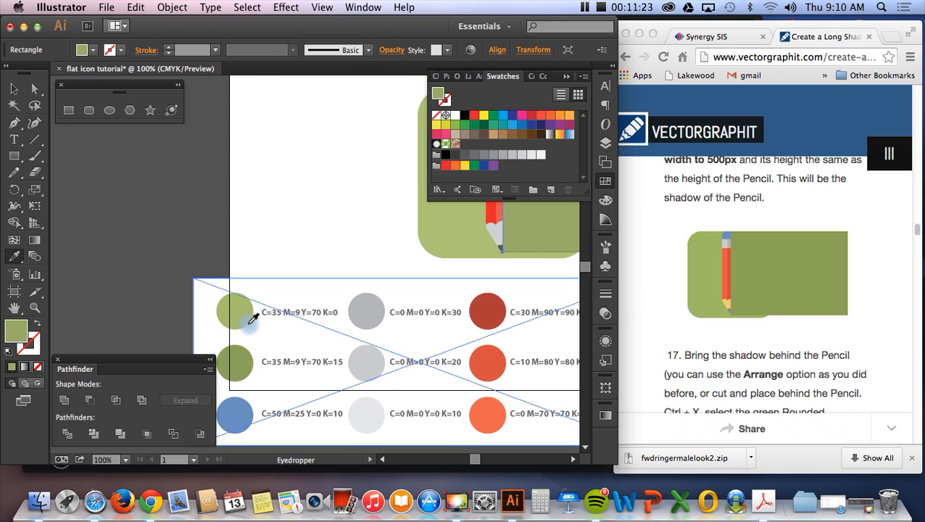
# Recolor the pencil's purple eraser with the blue C=50 M=25 Y=0 K=10 sampled from the color reference.
pyautogui.hscroll(3, 253, 318)
pyautogui.click(16, 89)
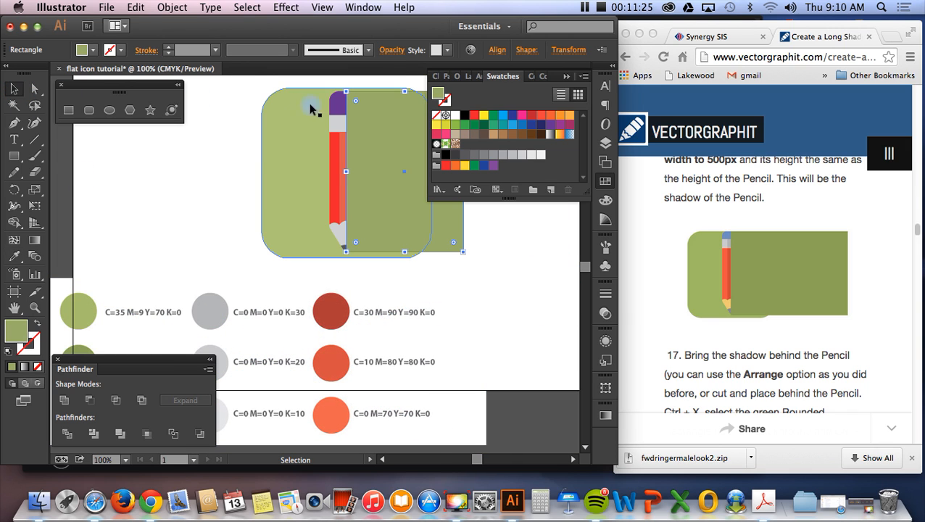
pyautogui.click(336, 100)
pyautogui.scroll(-4, 264, 200)
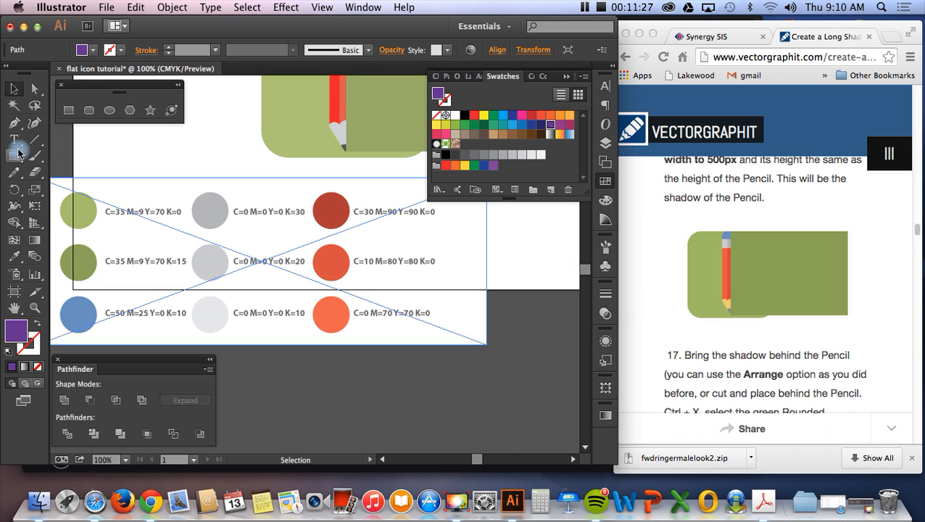
pyautogui.click(14, 255)
pyautogui.click(71, 304)
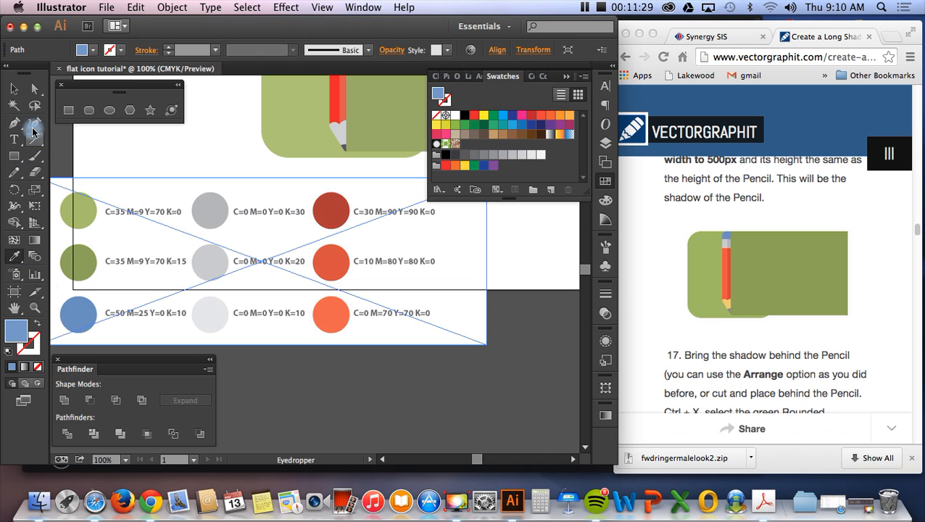
pyautogui.click(13, 88)
pyautogui.scroll(3, 194, 191)
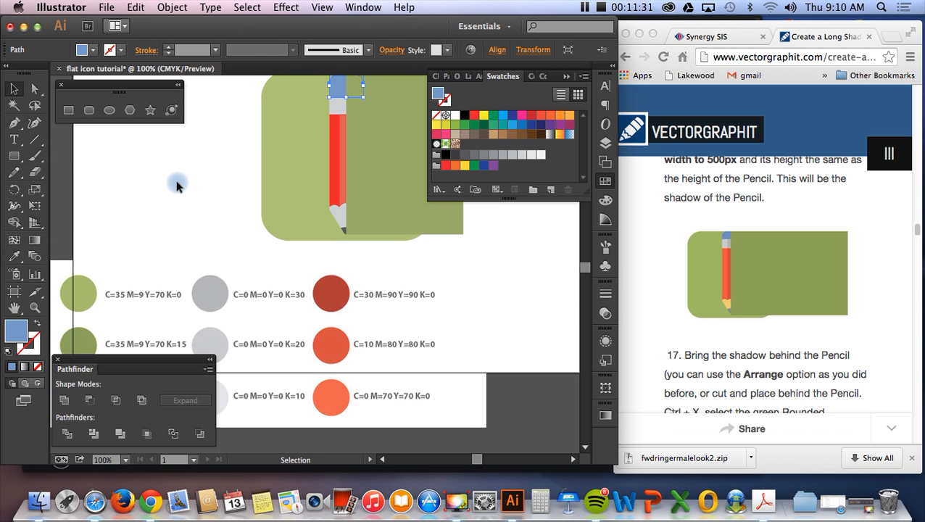
# Following tutorial step 17, send the shadow rectangle and the green rounded background to the back, behind the pencil.
pyautogui.scroll(-3, 710, 331)
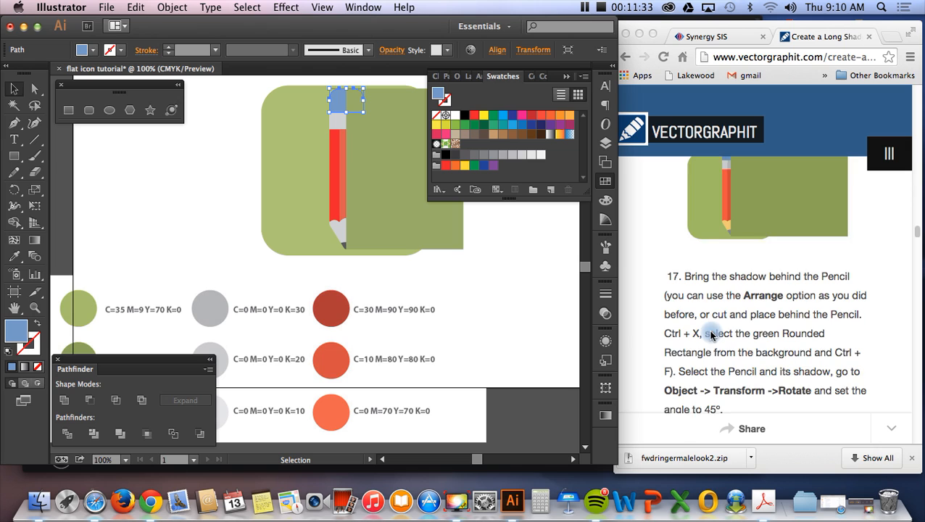
pyautogui.scroll(-3, 709, 332)
pyautogui.click(452, 245)
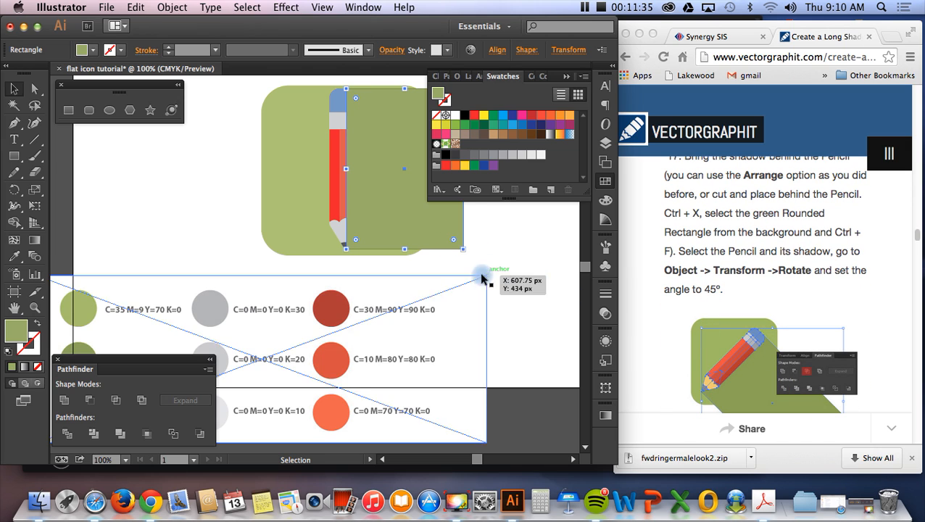
pyautogui.keyDown('shift'); pyautogui.click(276, 191); pyautogui.keyUp('shift')
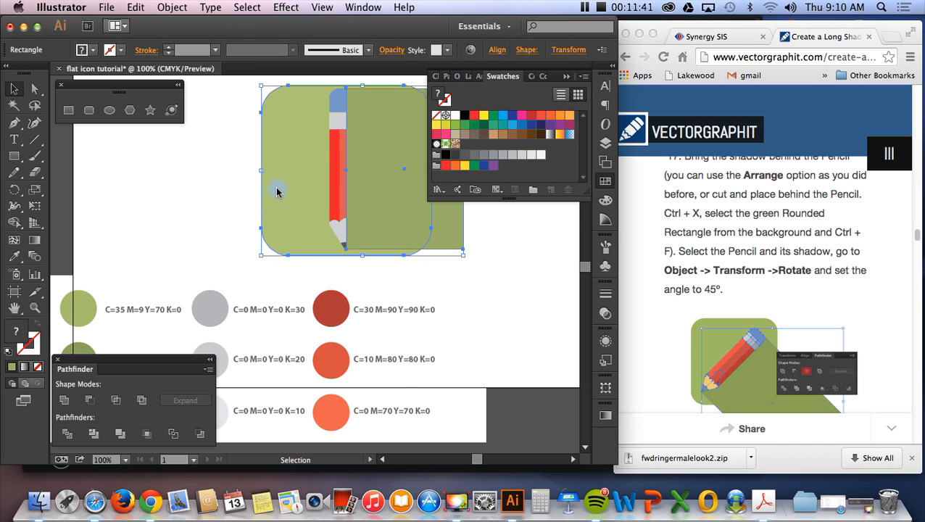
pyautogui.rightClick(277, 190)
pyautogui.moveTo(414, 360)
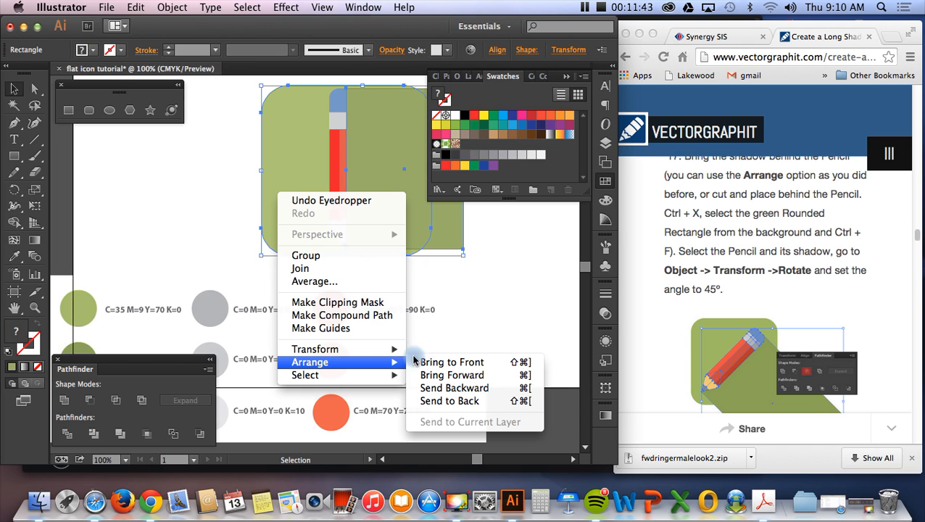
pyautogui.click(457, 401)
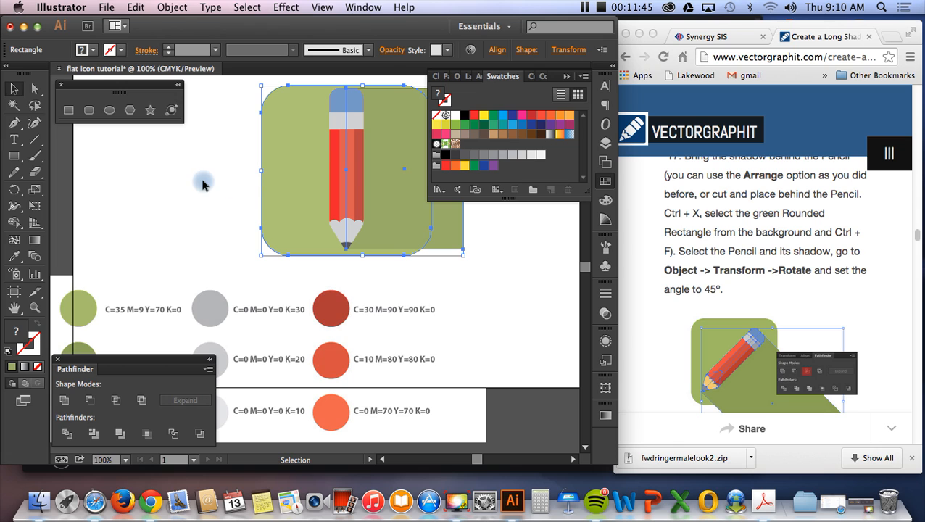
pyautogui.hscroll(-3, 142, 179)
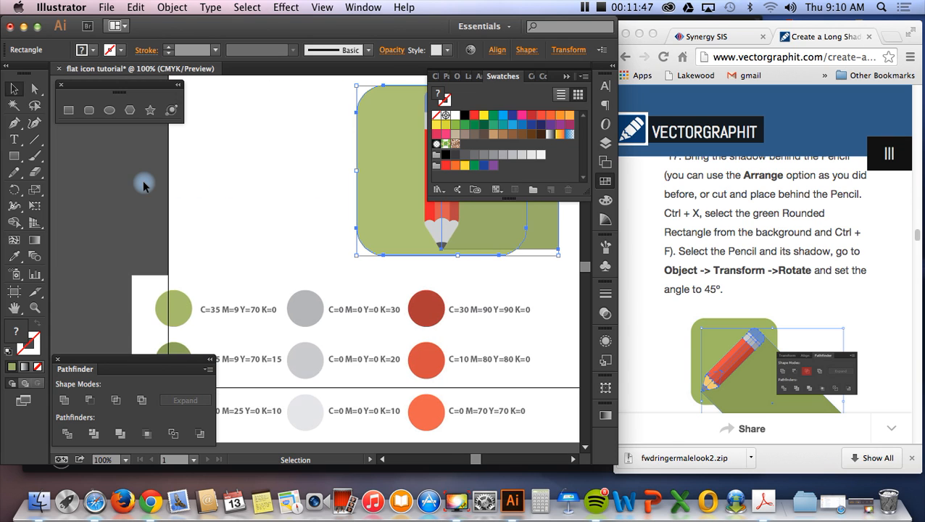
pyautogui.hscroll(6, 142, 180)
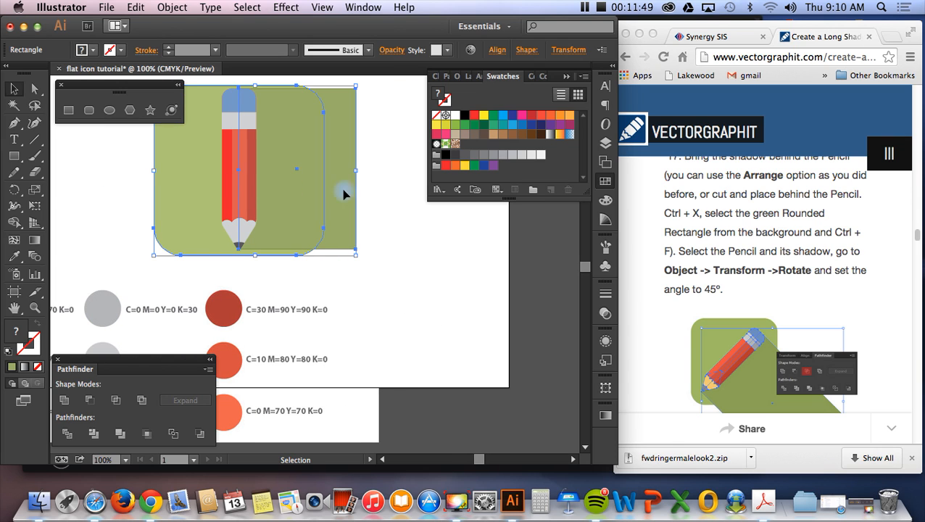
pyautogui.click(332, 207)
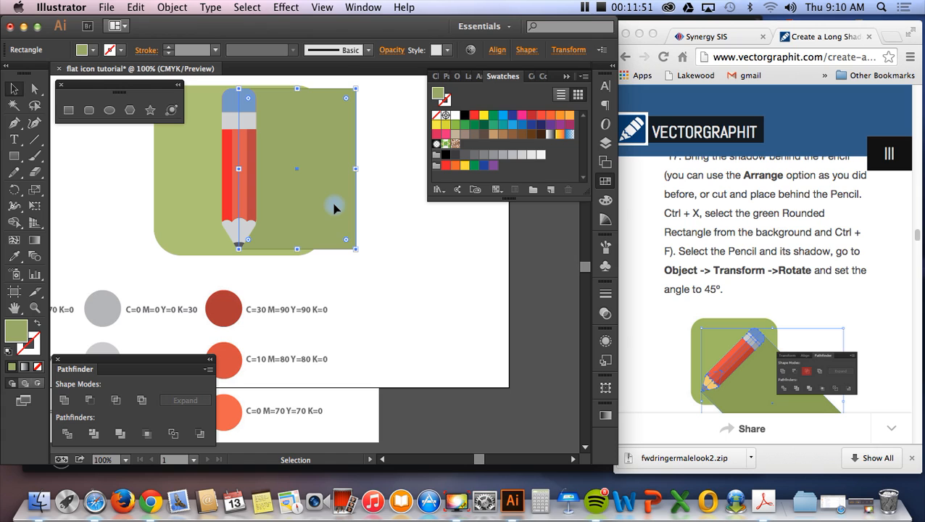
pyautogui.click(413, 210)
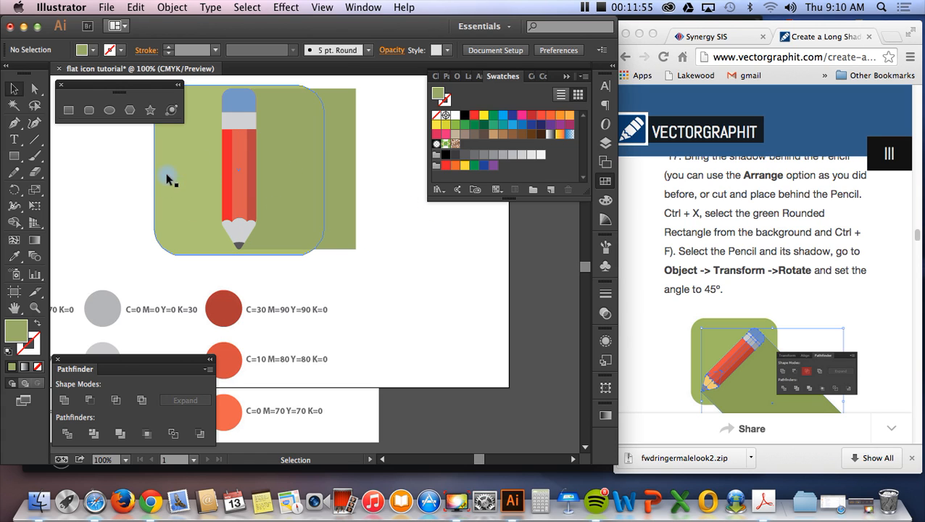
# Group all the pencil parts with the shadow rectangle, leaving out the green rounded background.
pyautogui.scroll(1, 125, 175)
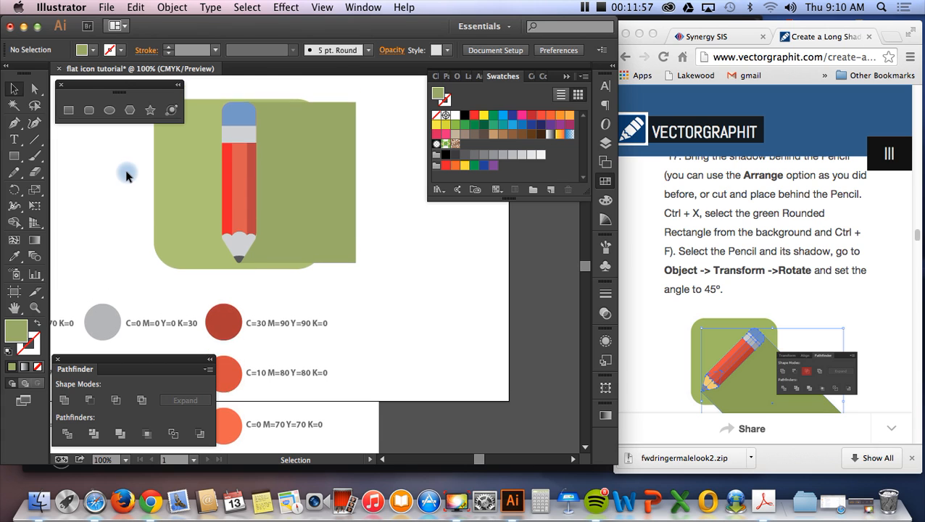
pyautogui.scroll(1, 236, 186)
pyautogui.scroll(1, 235, 186)
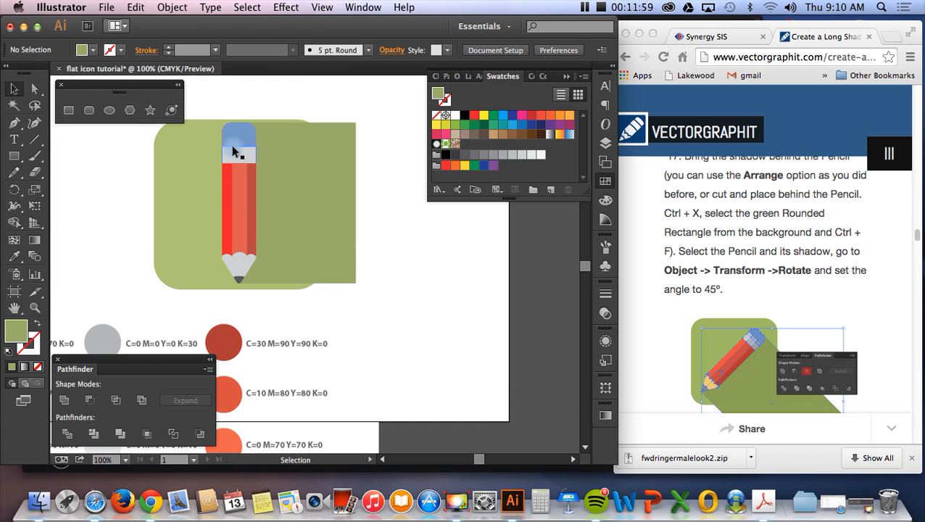
pyautogui.moveTo(213, 100)
pyautogui.mouseDown()
pyautogui.moveTo(223, 165)
pyautogui.moveTo(392, 297)
pyautogui.mouseUp()
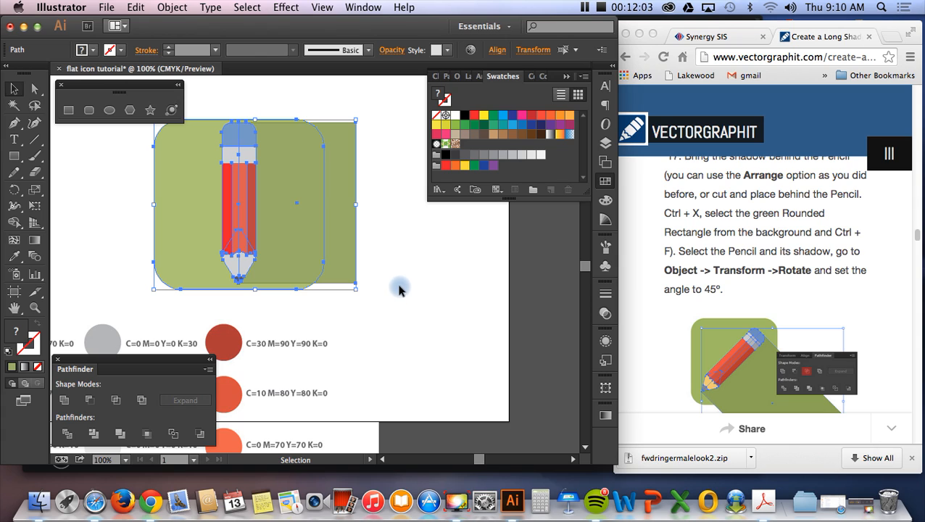
pyautogui.keyDown('shift'); pyautogui.click(165, 200); pyautogui.keyUp('shift')
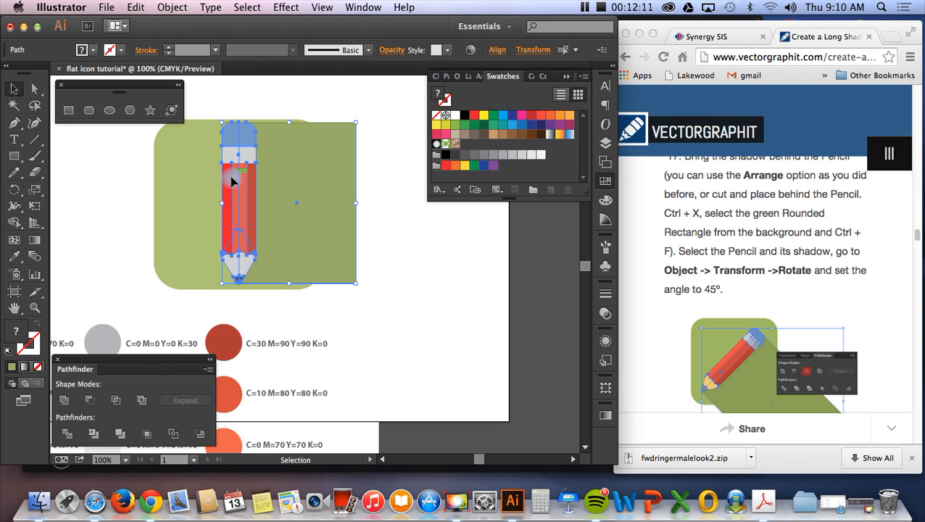
pyautogui.click(172, 7)
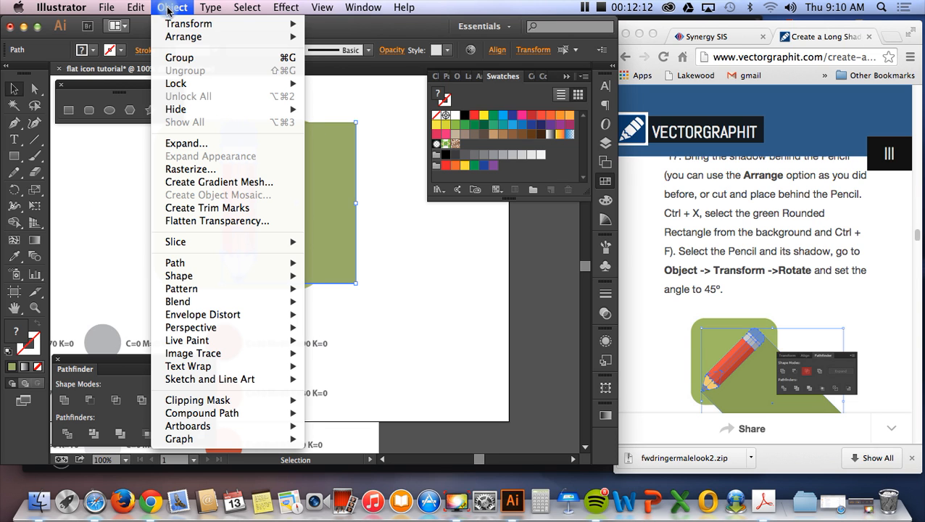
pyautogui.click(183, 62)
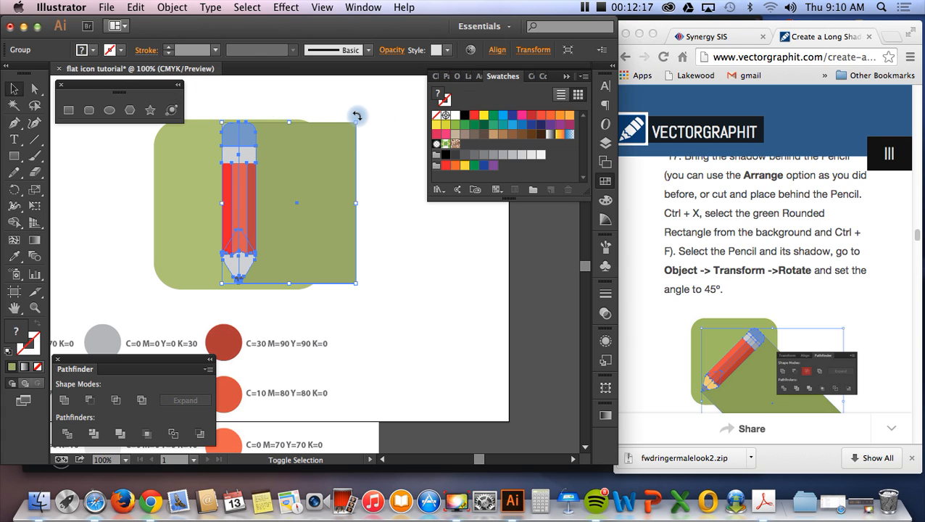
# Rotate the pencil and shadow group 45° clockwise and center the pencil on the green rounded background.
pyautogui.moveTo(358, 116)
pyautogui.mouseDown()
pyautogui.moveTo(368, 168)
pyautogui.moveTo(377, 166)
pyautogui.mouseUp()
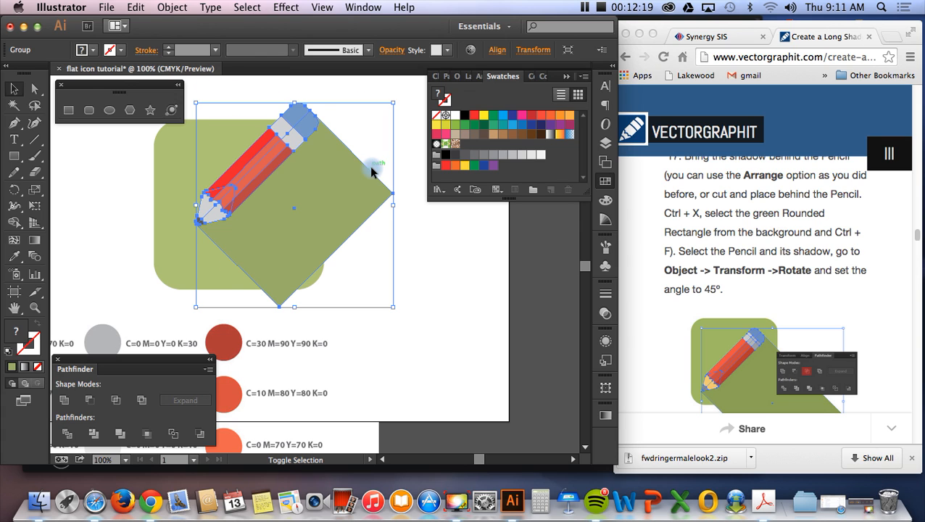
pyautogui.moveTo(254, 161); pyautogui.dragTo(243, 198)
pyautogui.click(440, 253)
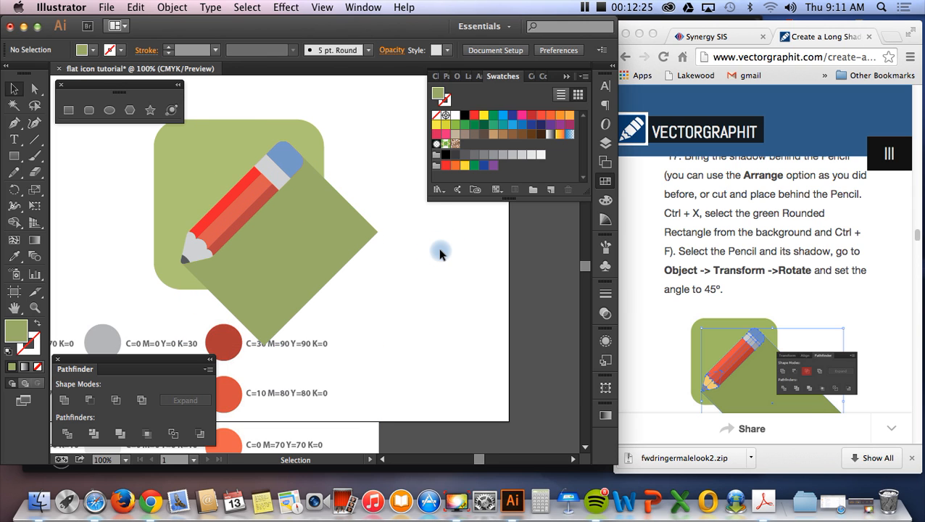
# Ungroup the rotated pencil and its shadow.
pyautogui.hscroll(3, 296, 146)
pyautogui.hscroll(-5, 297, 145)
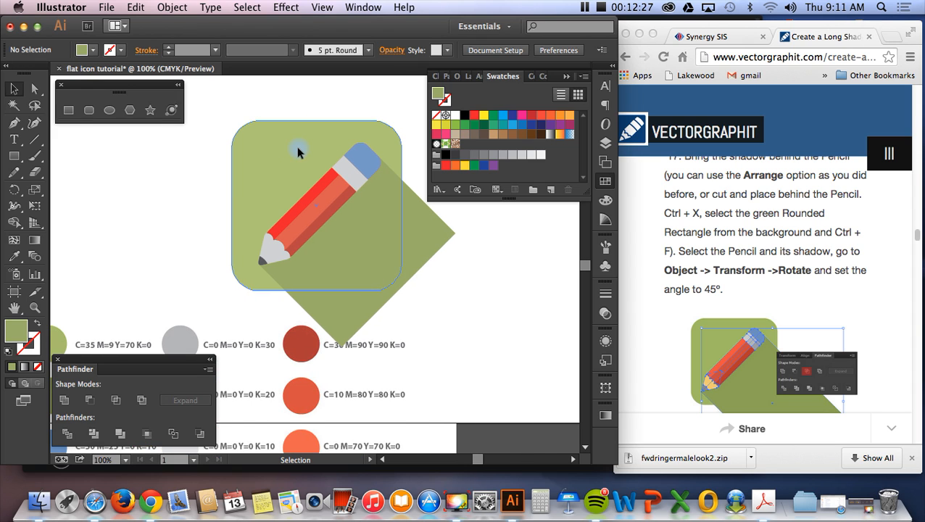
pyautogui.click(275, 133)
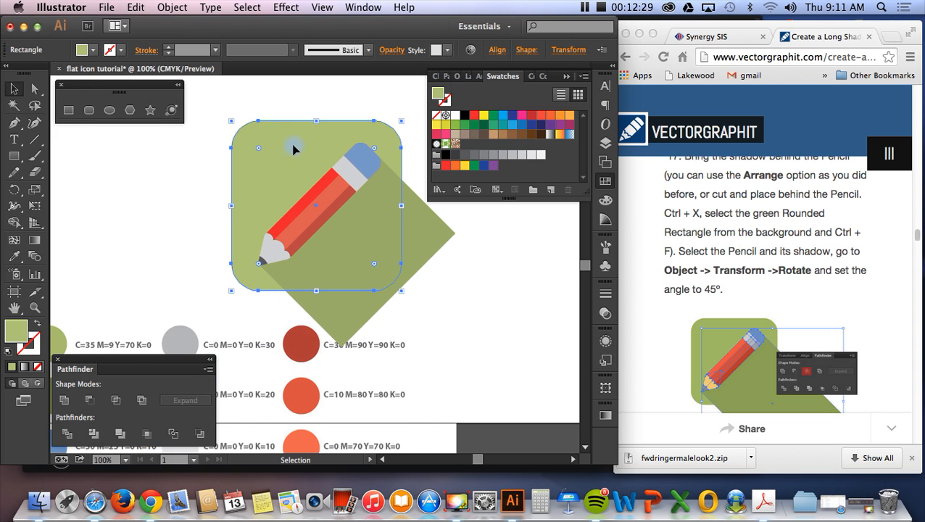
pyautogui.click(339, 204)
pyautogui.rightClick(339, 204)
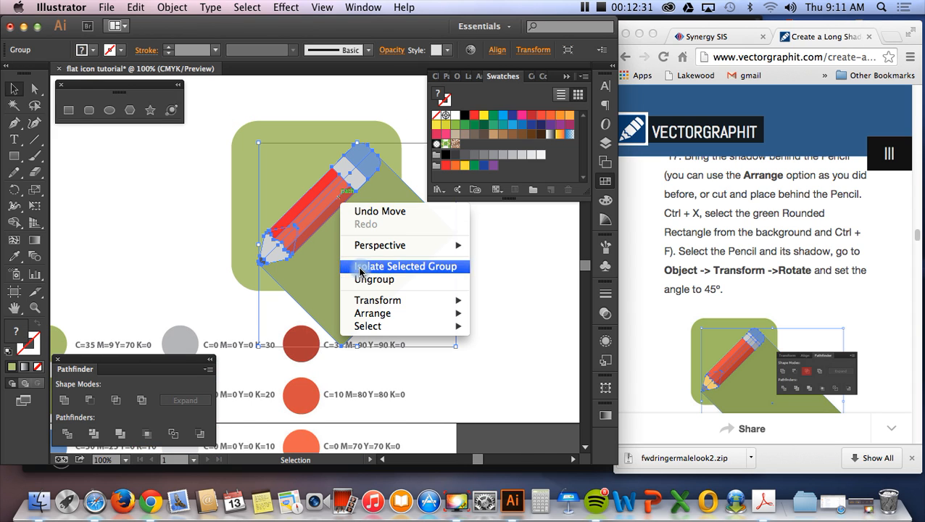
pyautogui.click(378, 282)
pyautogui.click(156, 157)
# Select the green rounded background together with the rotated shadow rectangle.
pyautogui.click(249, 159)
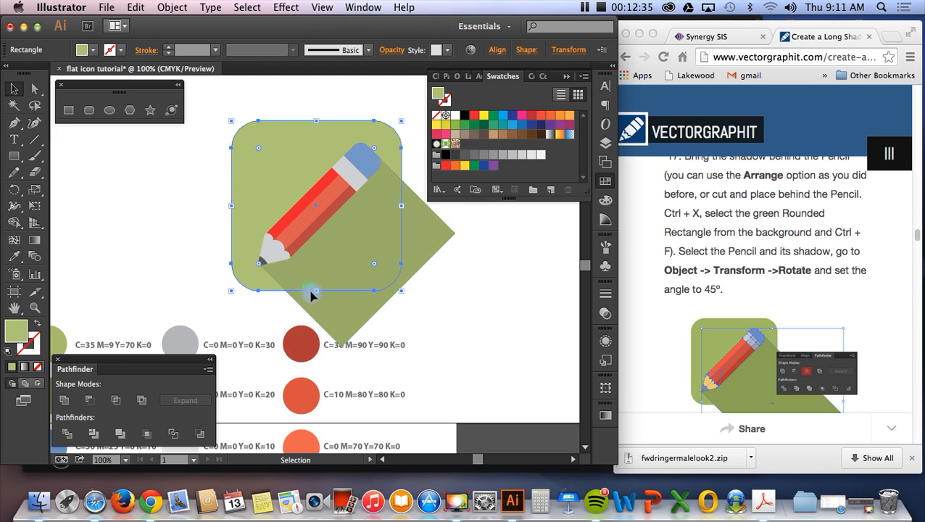
pyautogui.press('a')
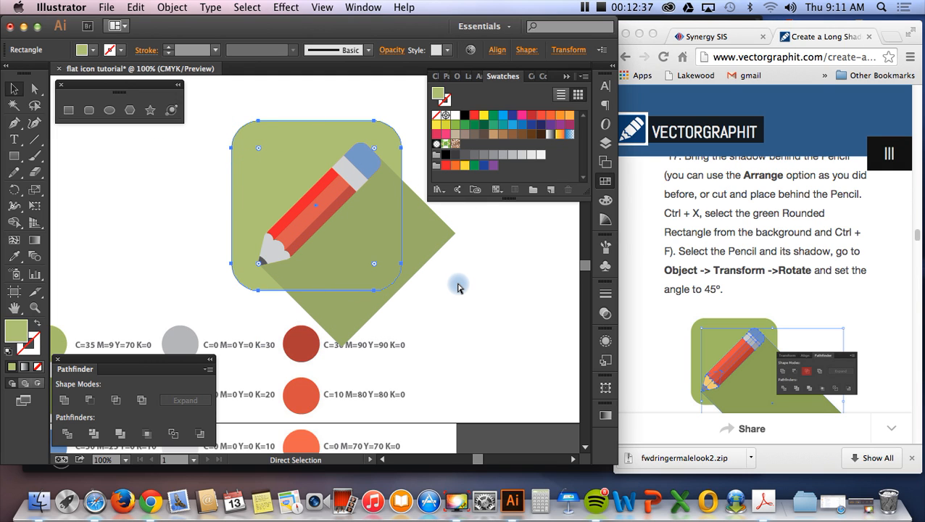
pyautogui.keyDown('shift'); pyautogui.click(432, 254); pyautogui.keyUp('shift')
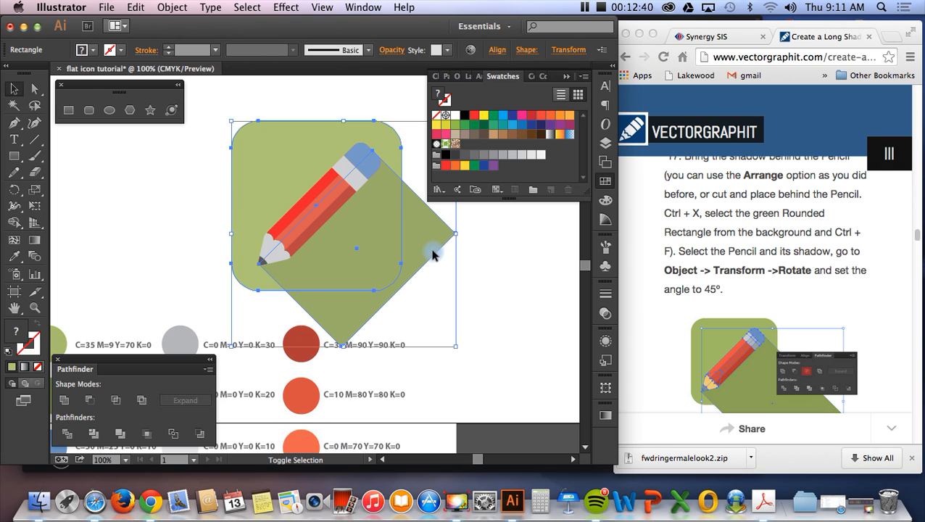
pyautogui.click(90, 402)
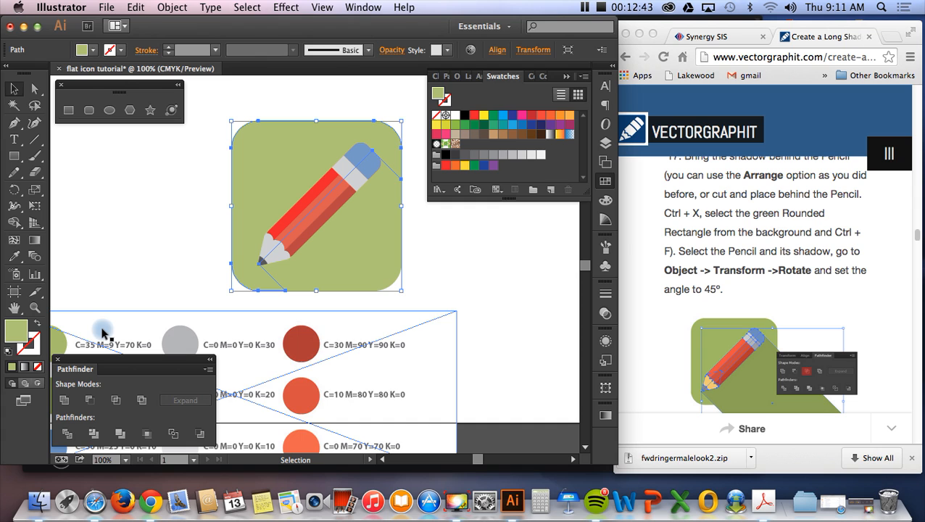
pyautogui.click(115, 277)
pyautogui.press('super+z')
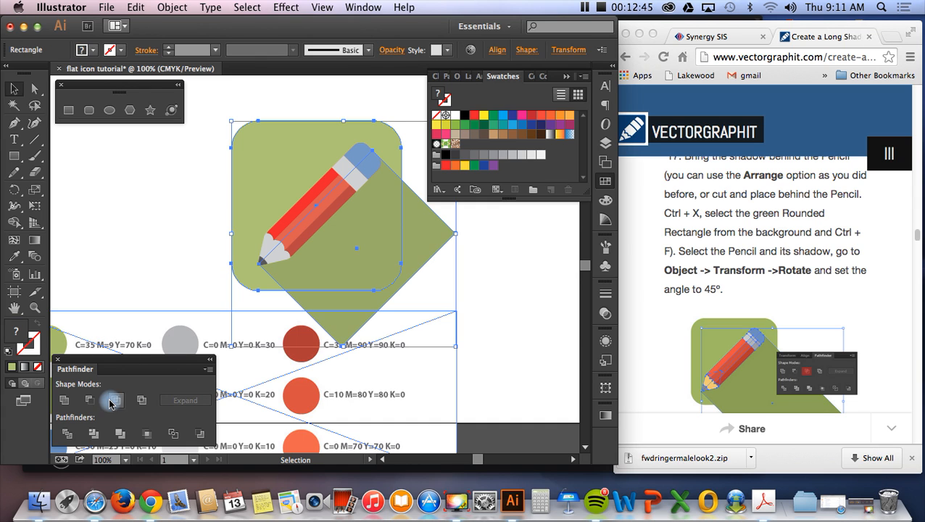
# Intersect the selected background and shadow shapes with Pathfinder to trim the shadow to the icon's rounded outline.
pyautogui.click(112, 400)
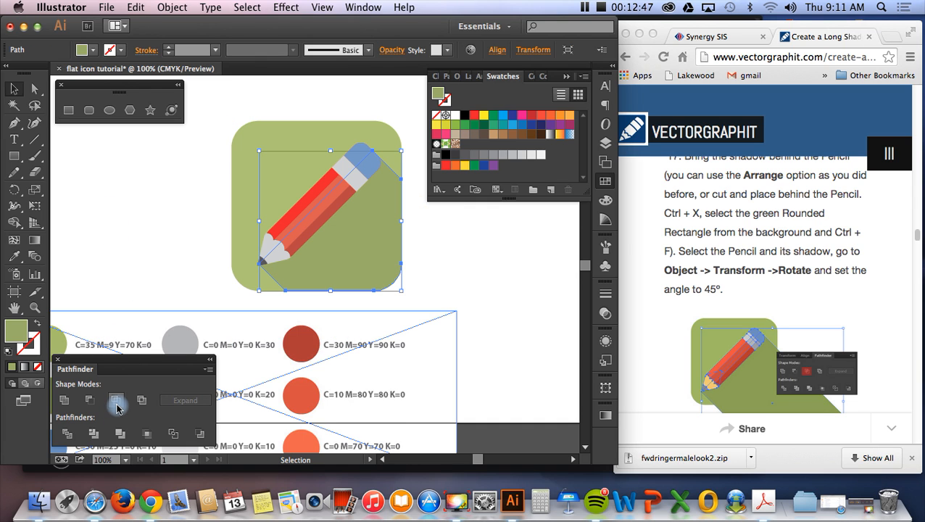
pyautogui.click(150, 244)
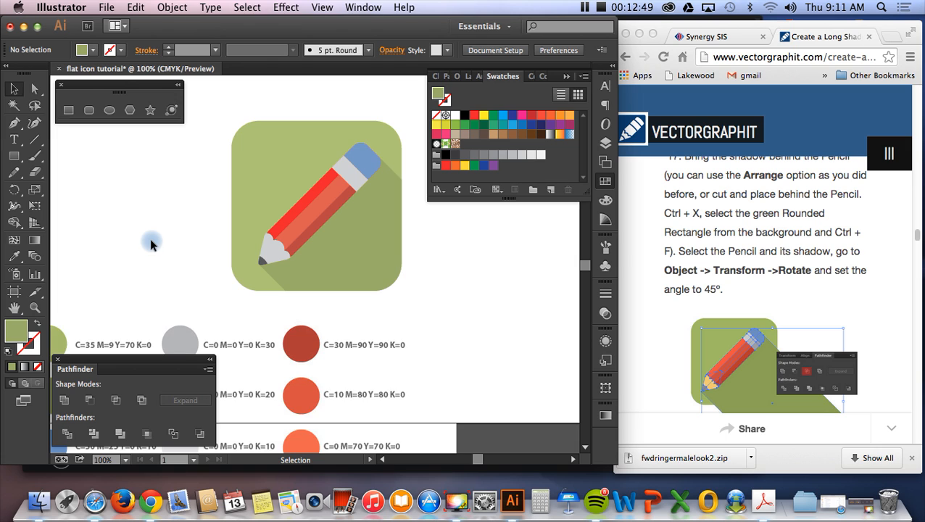
# Delete the colour reference circles and their CMYK labels below the pencil icon.
pyautogui.hscroll(2, 151, 245)
pyautogui.click(159, 327)
pyautogui.press('Delete')
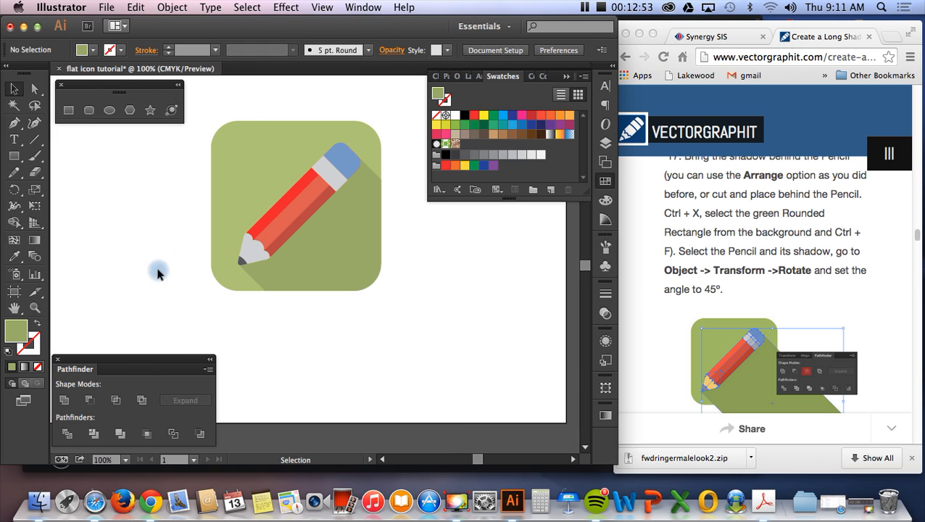
# Select the entire pencil icon with its background and shadow, and capture a screenshot of the area around it.
pyautogui.moveTo(196, 111)
pyautogui.mouseDown()
pyautogui.moveTo(332, 286)
pyautogui.moveTo(400, 321)
pyautogui.mouseUp()
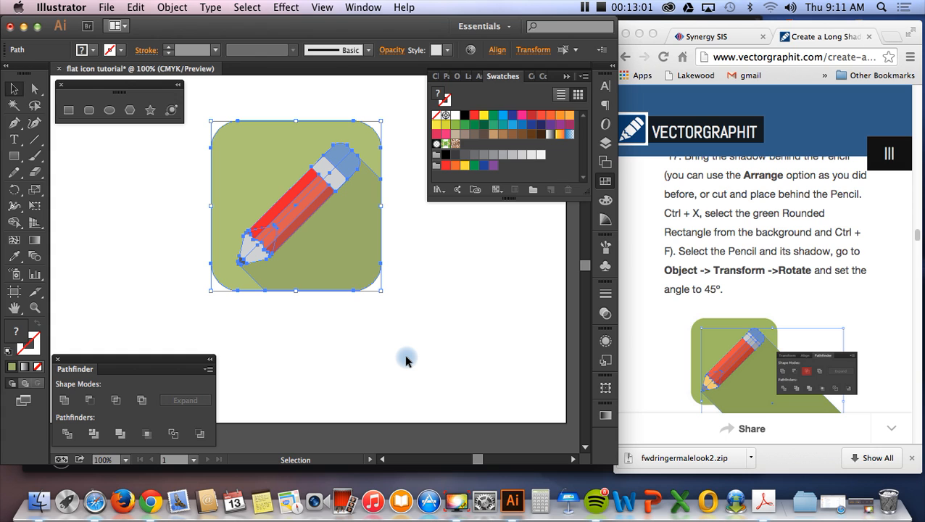
pyautogui.press('super+shift+4')
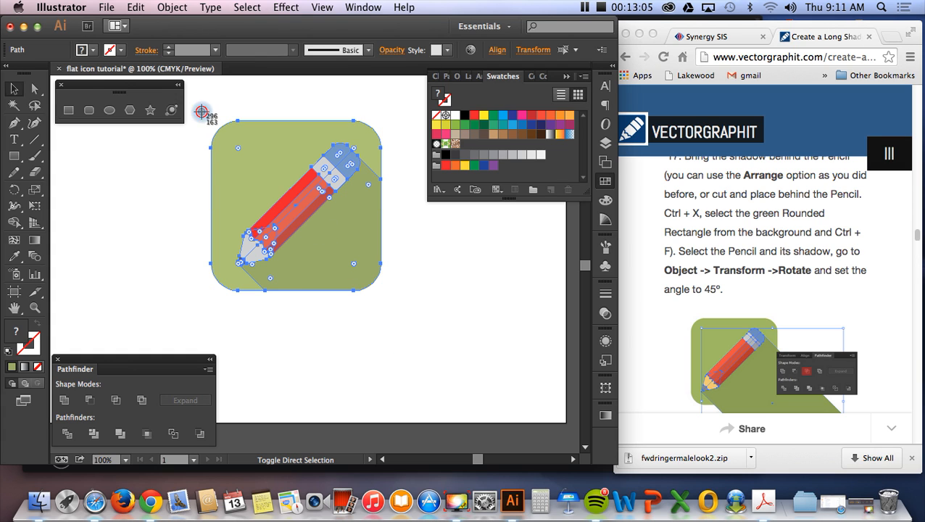
pyautogui.moveTo(201, 112)
pyautogui.mouseDown()
pyautogui.moveTo(309, 244)
pyautogui.moveTo(395, 304)
pyautogui.mouseUp()
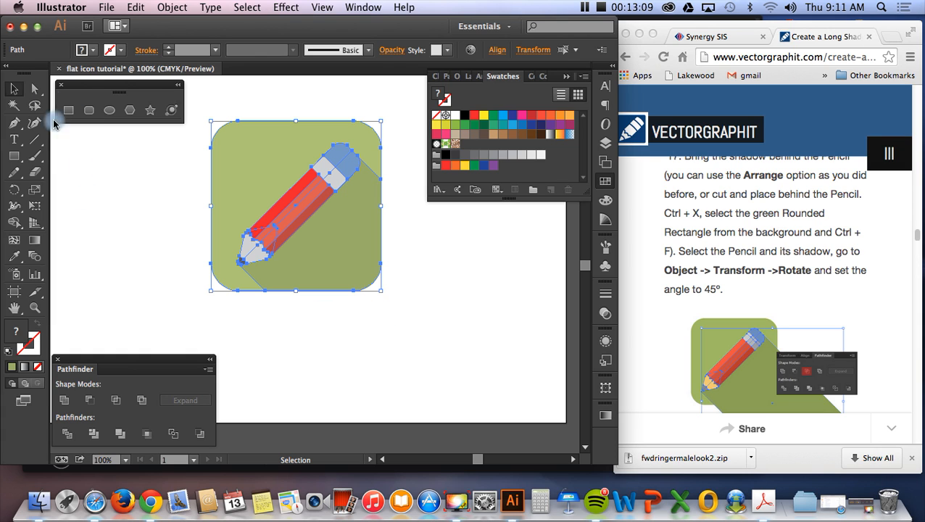
# Deselect the artwork and capture a clean screenshot of the area around the finished icon.
pyautogui.click(134, 200)
pyautogui.press('super')
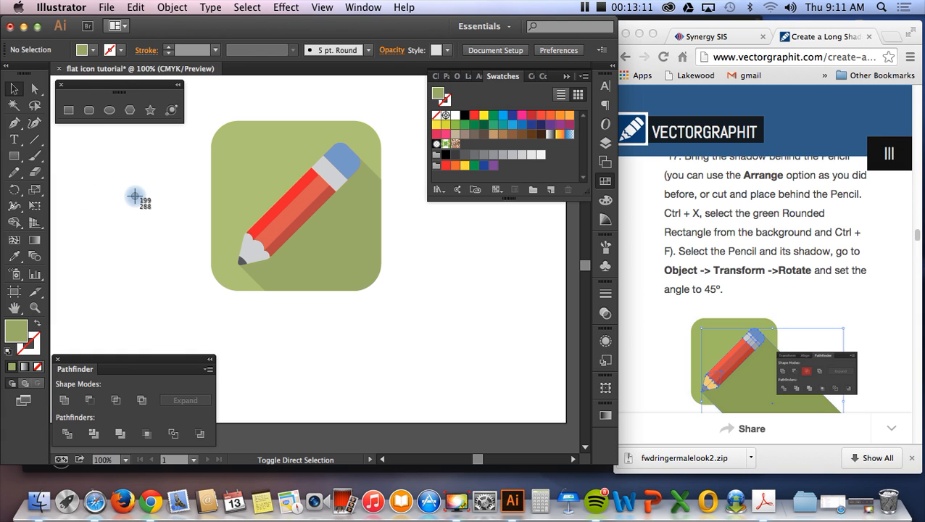
pyautogui.moveTo(201, 112); pyautogui.dragTo(406, 317)
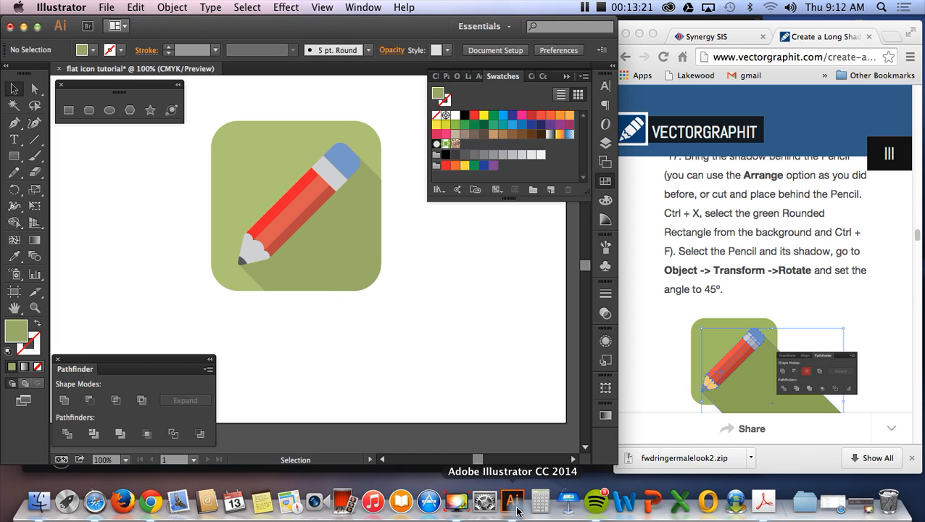
pyautogui.click(456, 501)
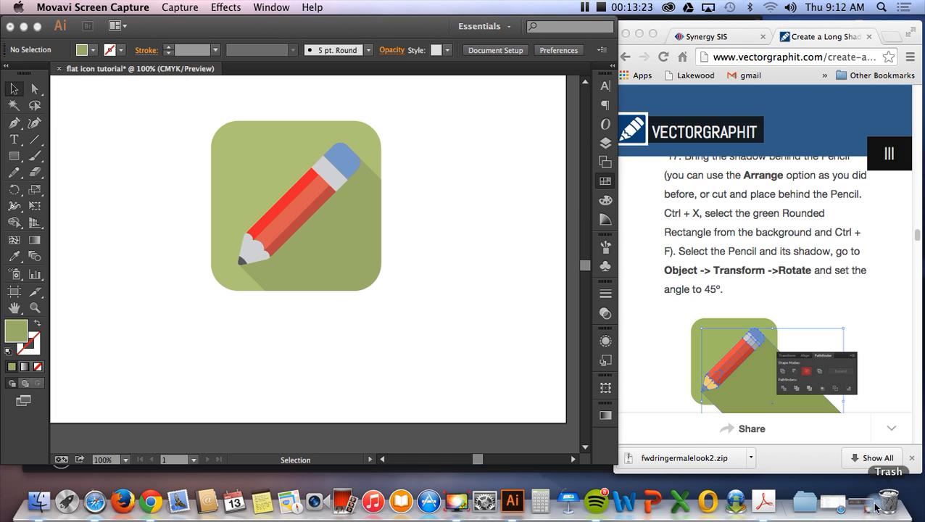